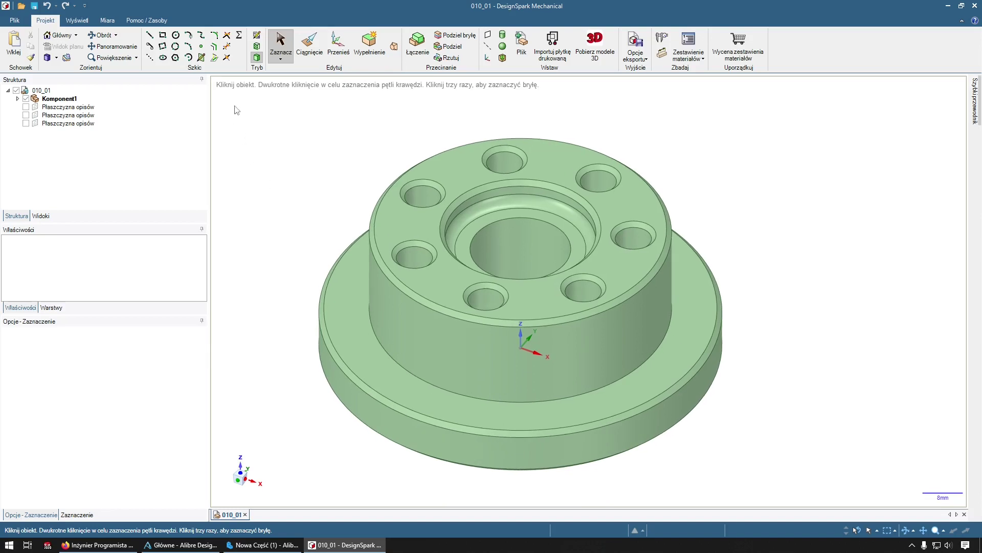
# Step: Start a sketch on the bottom face of the flange
pyautogui.click(345, 252)
pyautogui.press('Escape')
pyautogui.press('h')
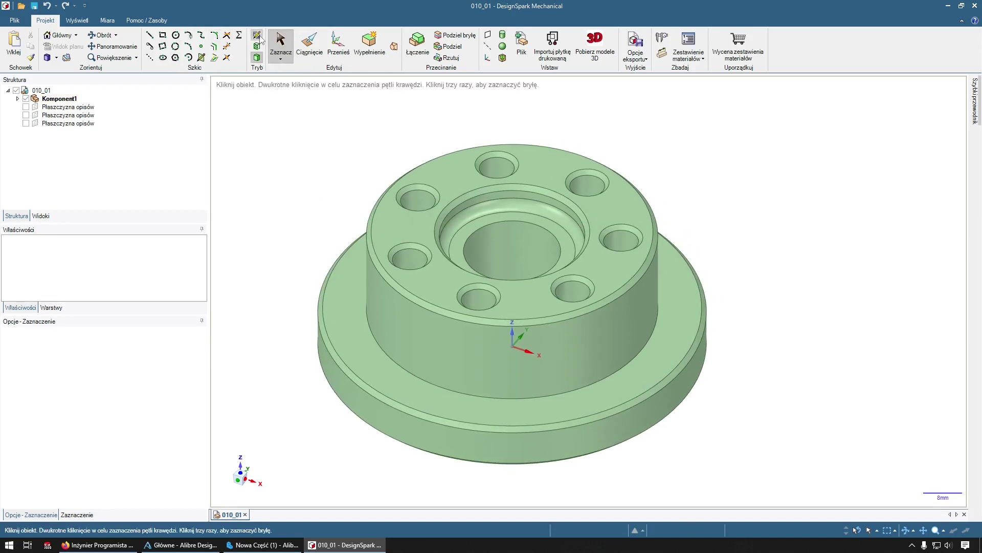
pyautogui.click(259, 37)
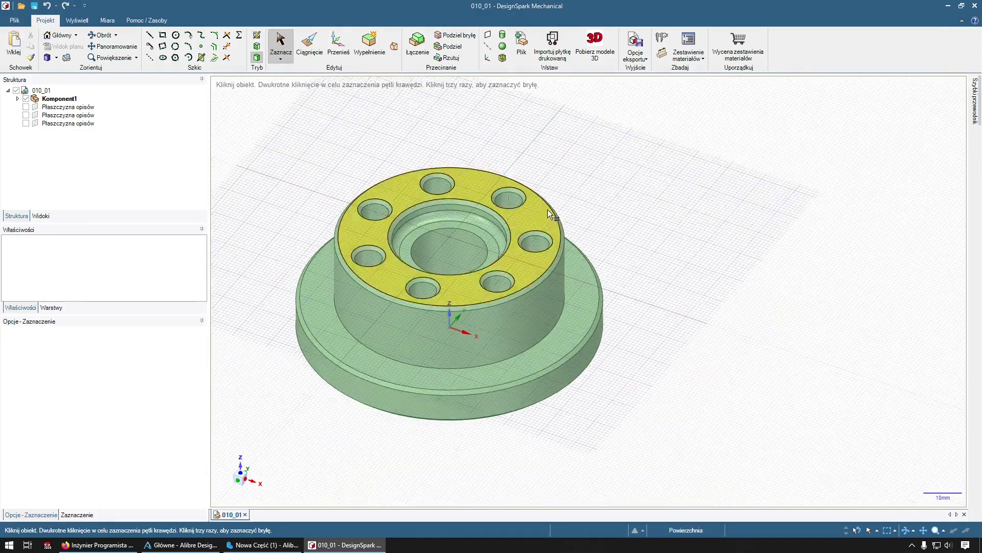
pyautogui.moveTo(539, 413); pyautogui.dragTo(557, 343, button='middle')
pyautogui.click(556, 344)
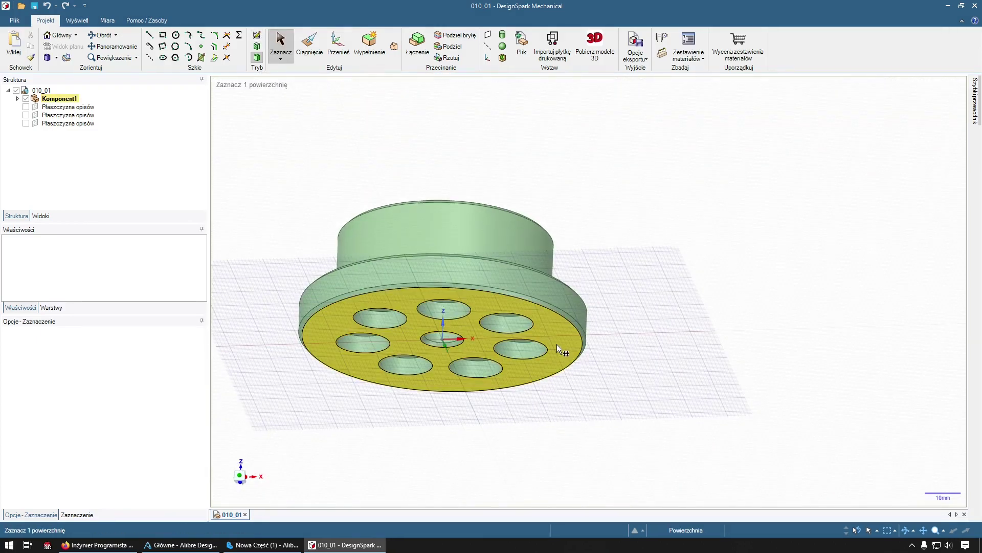
pyautogui.press('k')
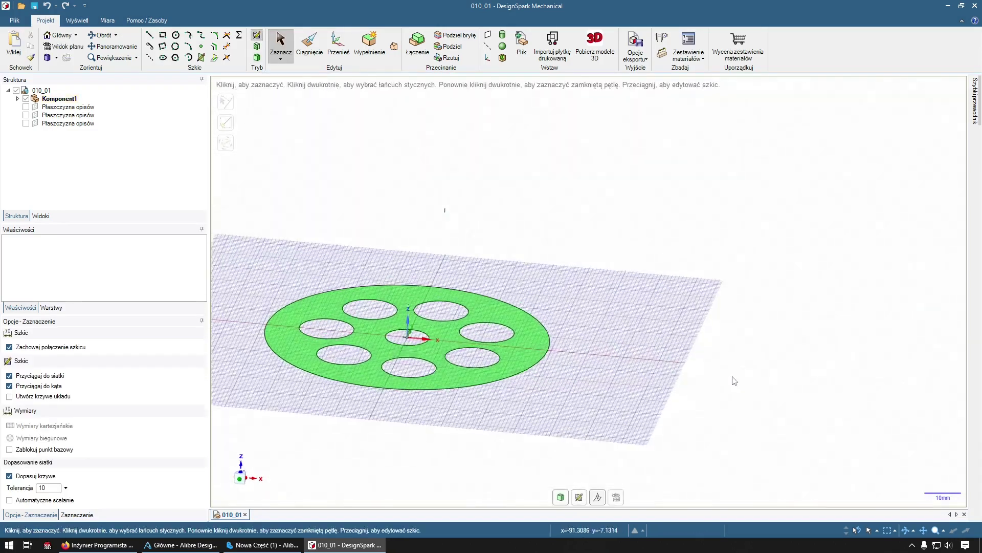
# Step: Sketch a circle about 27 mm in diameter beside the flange's outline
pyautogui.press('c')
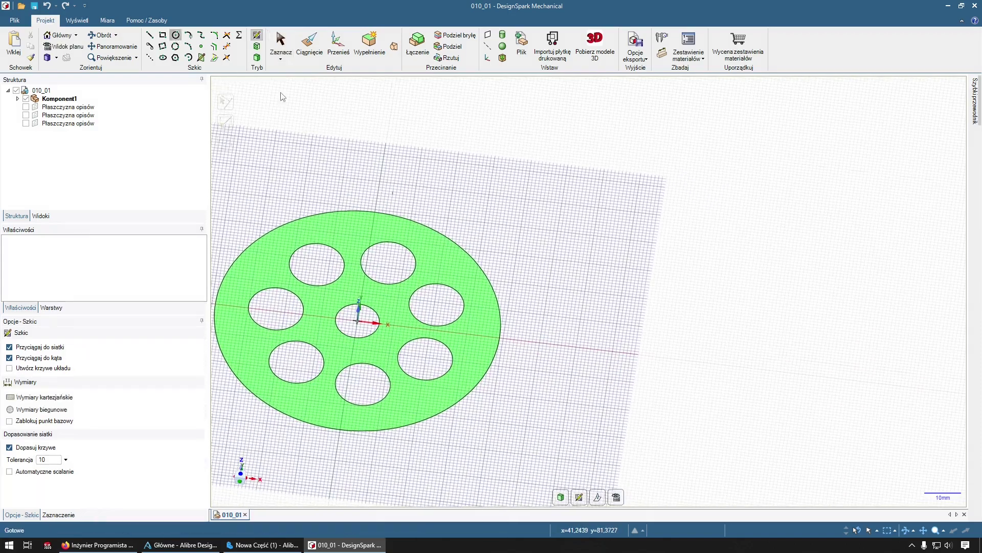
pyautogui.click(612, 345)
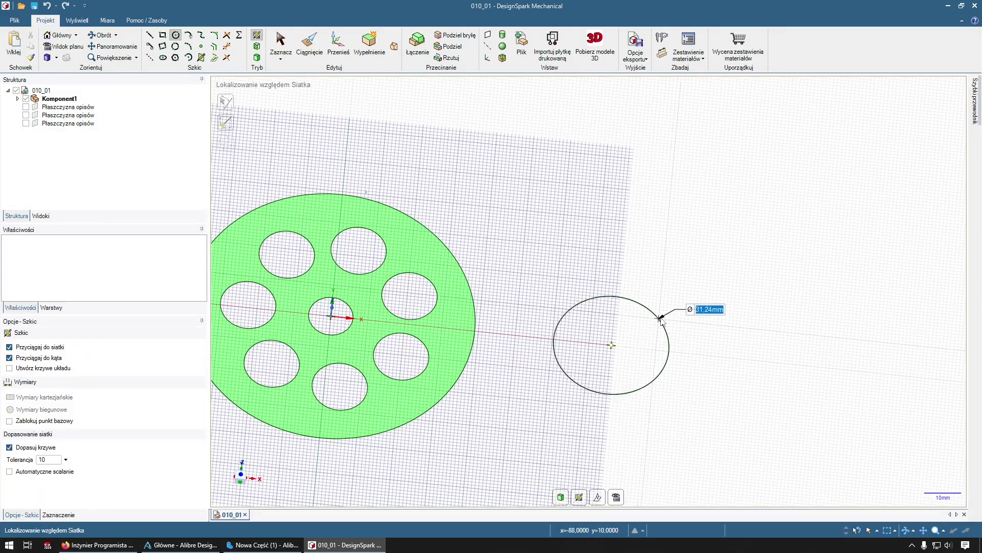
pyautogui.click(657, 331)
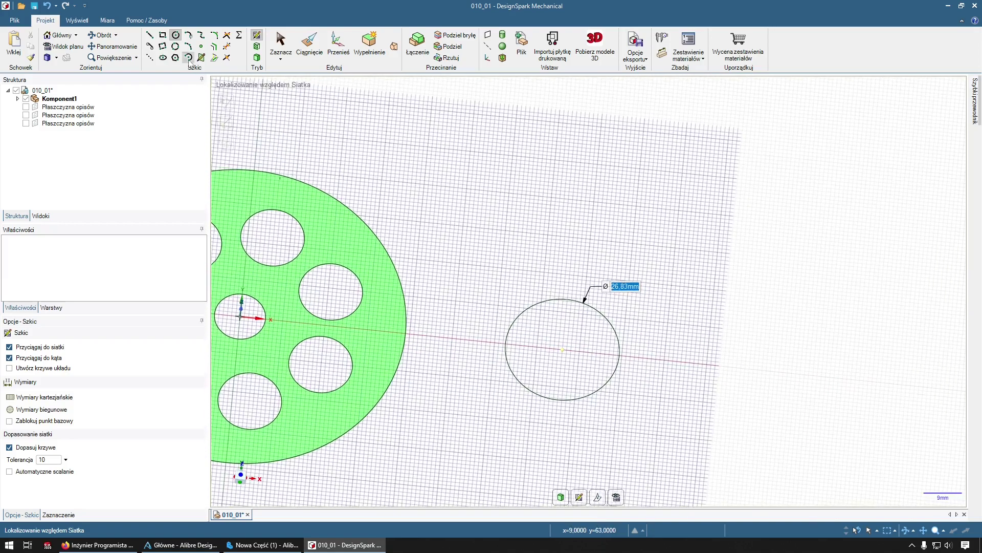
# Step: Sketch three lines as an open triangle around the circle, with the lower line about 58 mm long and a gap at its free end
pyautogui.click(150, 36)
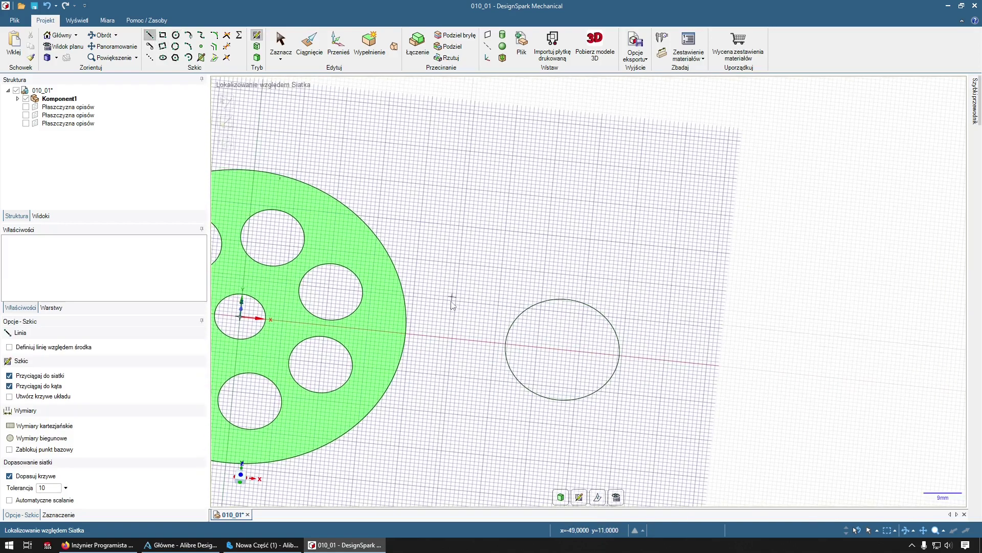
pyautogui.click(436, 378)
pyautogui.click(567, 263)
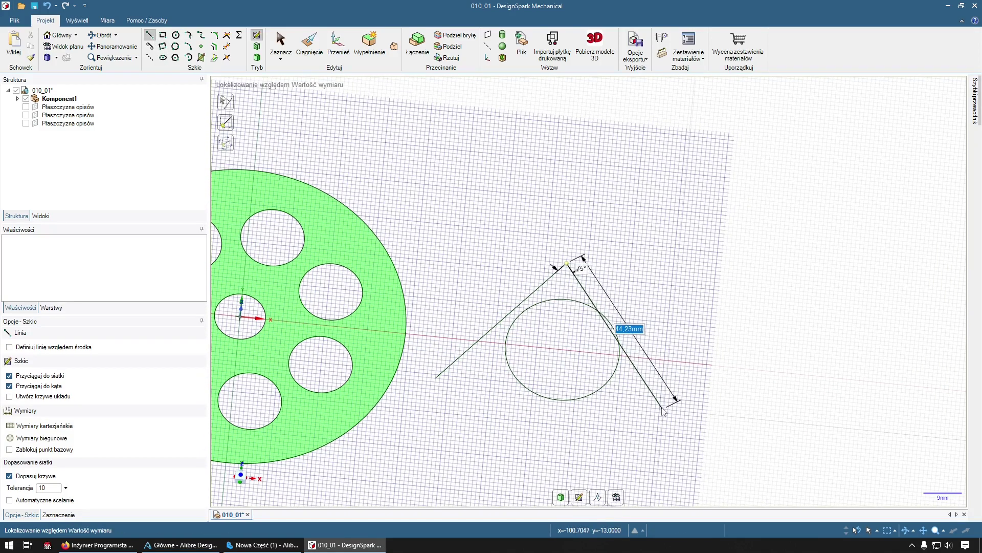
pyautogui.click(681, 411)
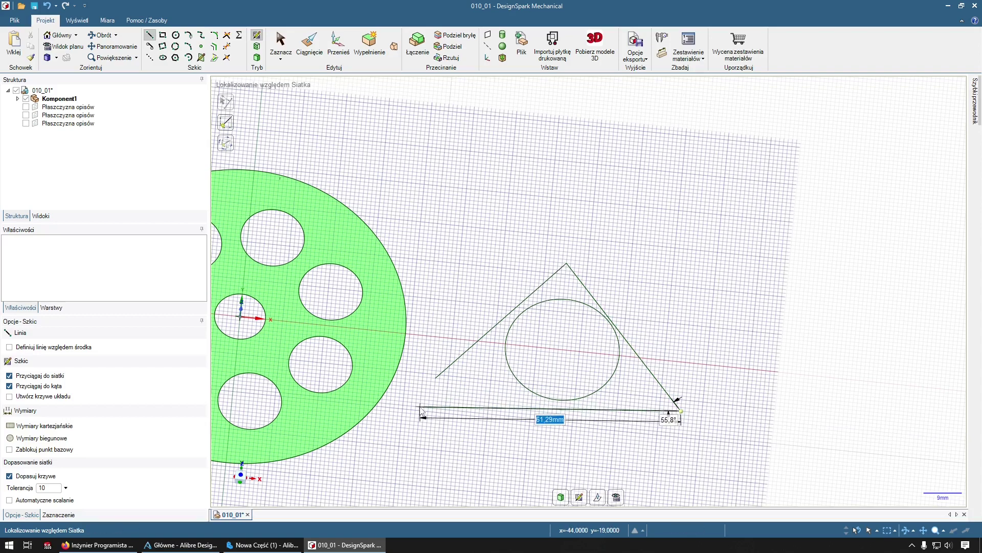
pyautogui.scroll(2, 563, 376)
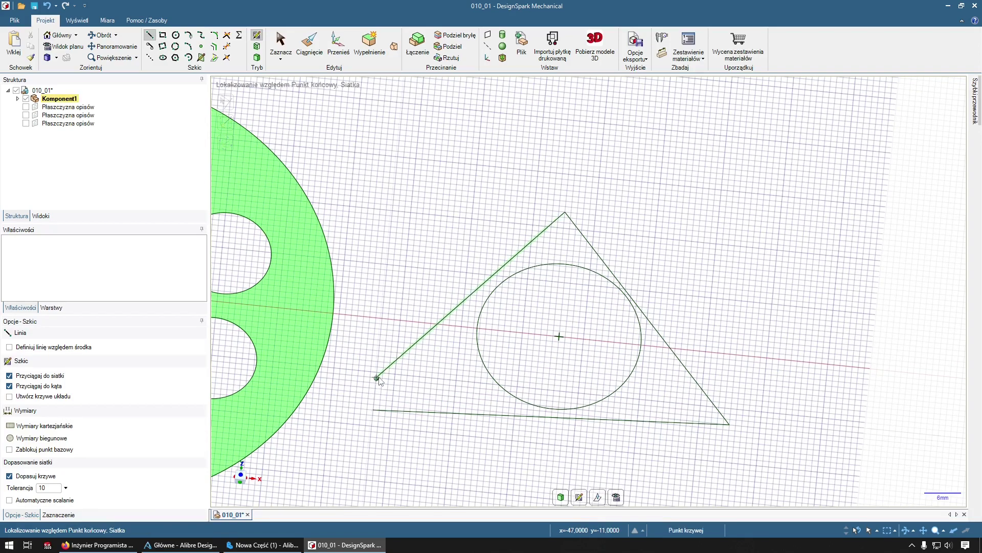
pyautogui.click(373, 410)
pyautogui.press('Escape')
pyautogui.press('Escape')
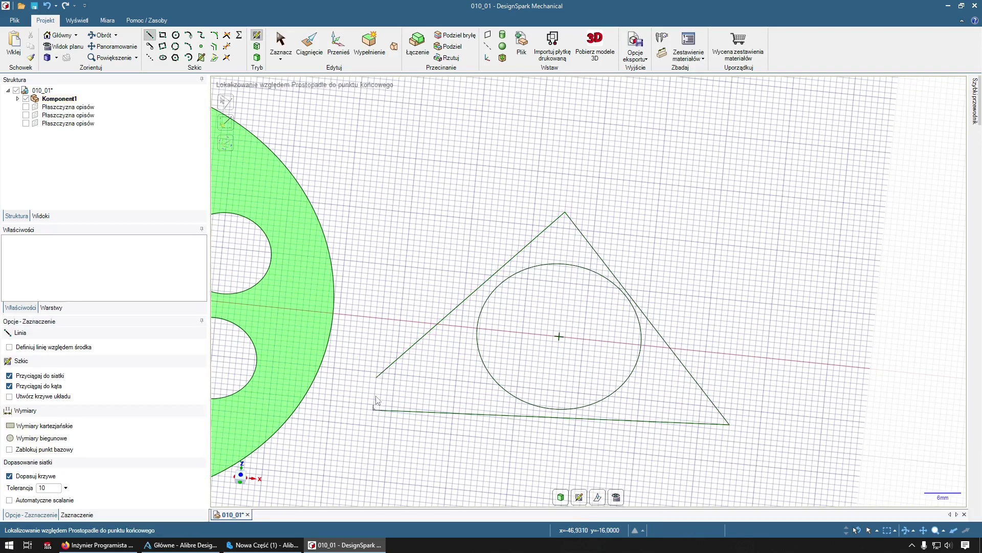
pyautogui.click(376, 376)
pyautogui.click(373, 409)
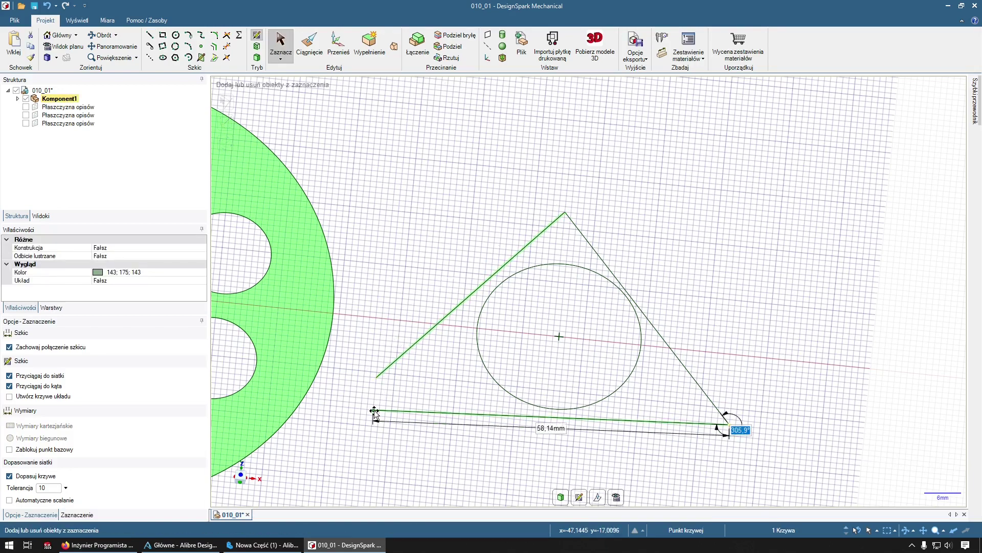
pyautogui.click(365, 411)
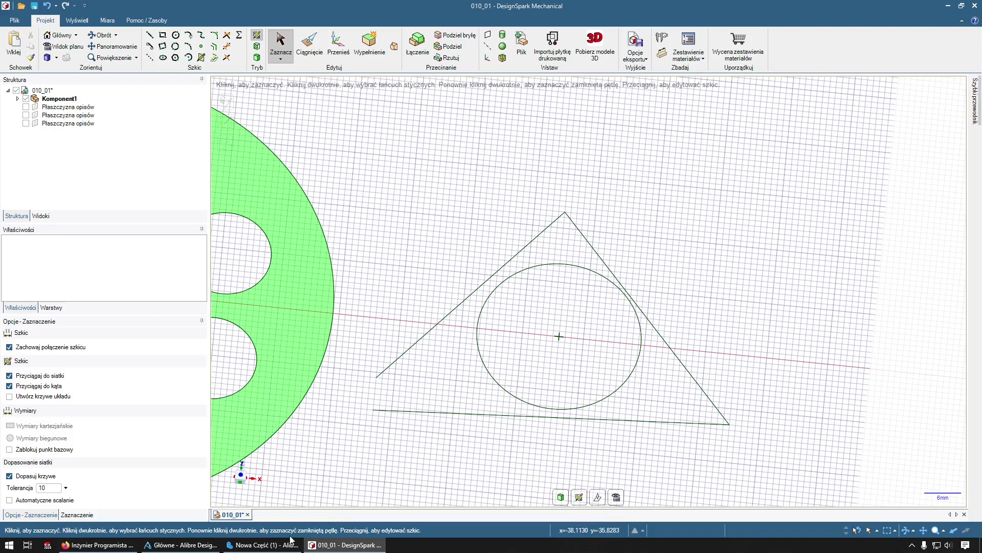
pyautogui.moveTo(287, 542)
pyautogui.scroll(-4, 396, 275)
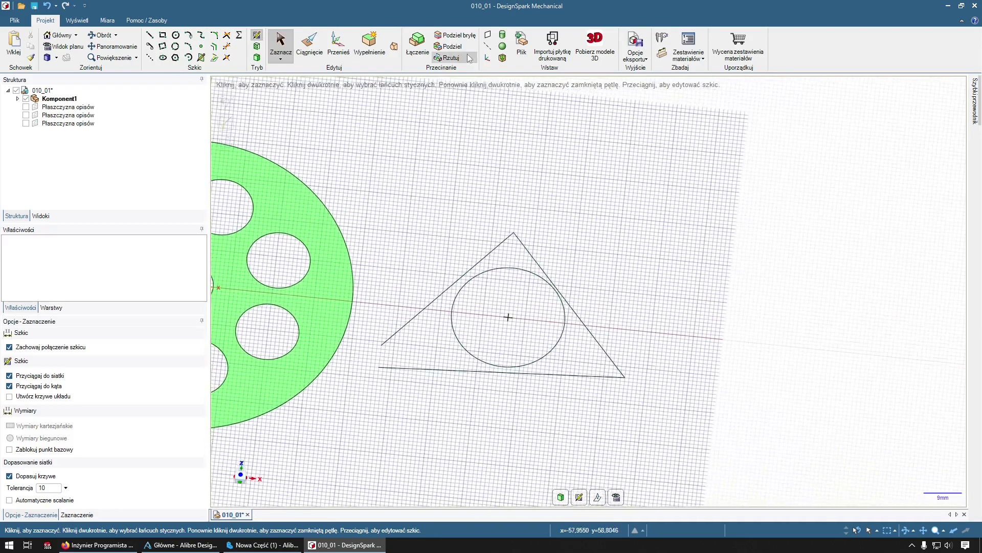
# Step: Turn on constraint based sketching in the program's advanced options
pyautogui.click(15, 22)
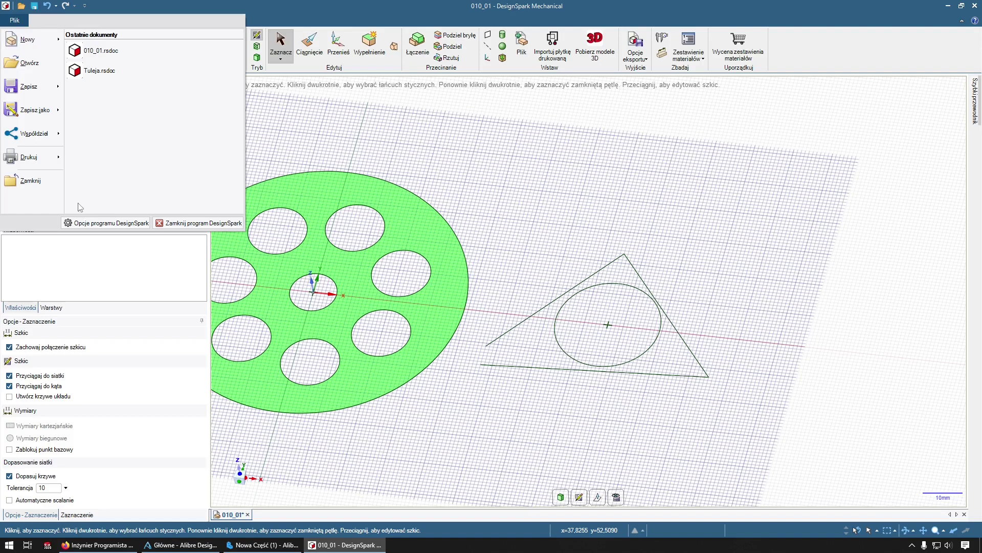
pyautogui.click(117, 228)
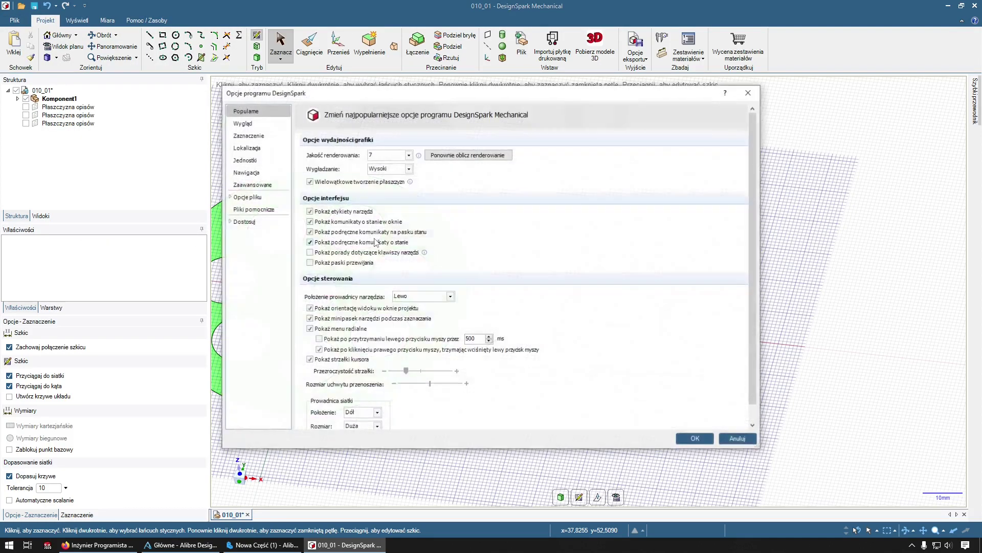
pyautogui.click(258, 185)
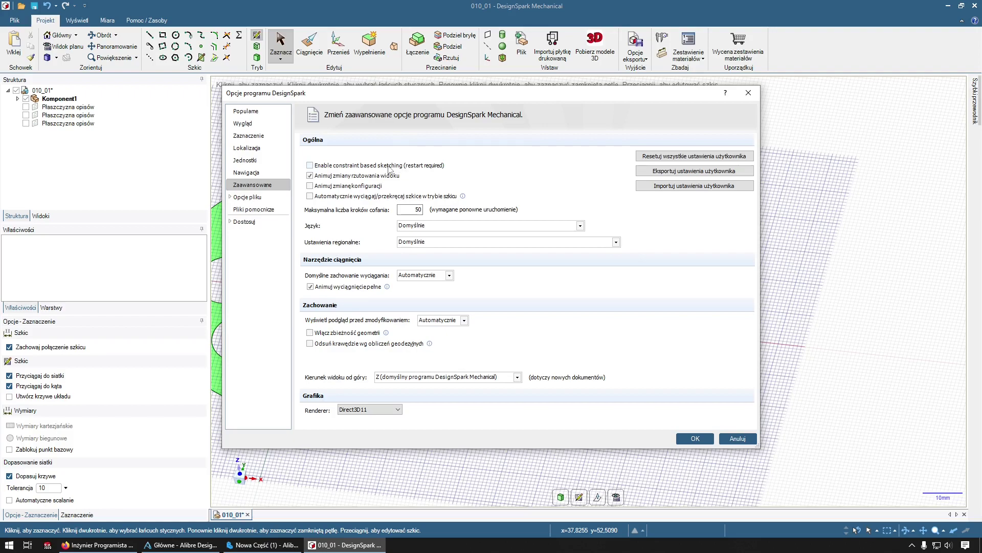
pyautogui.click(389, 167)
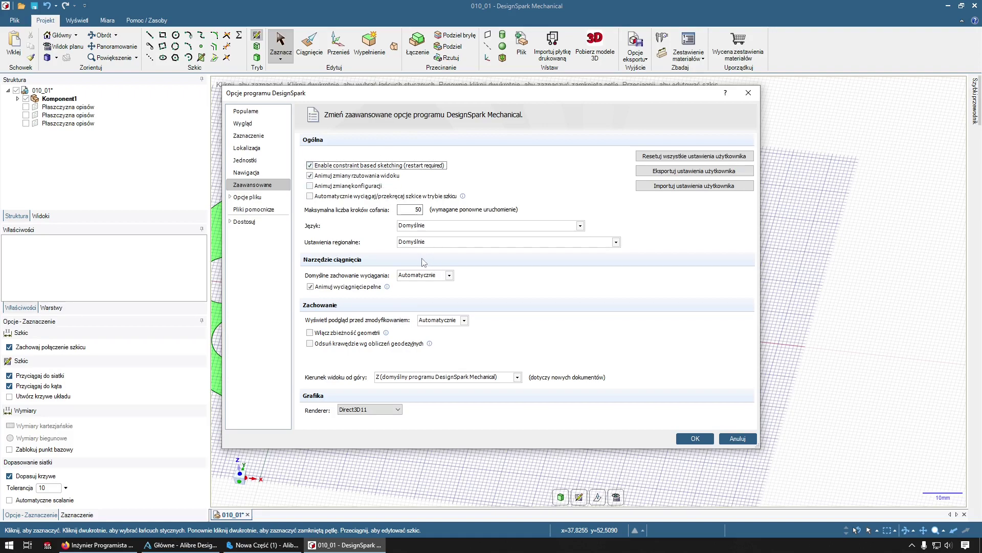
pyautogui.click(706, 441)
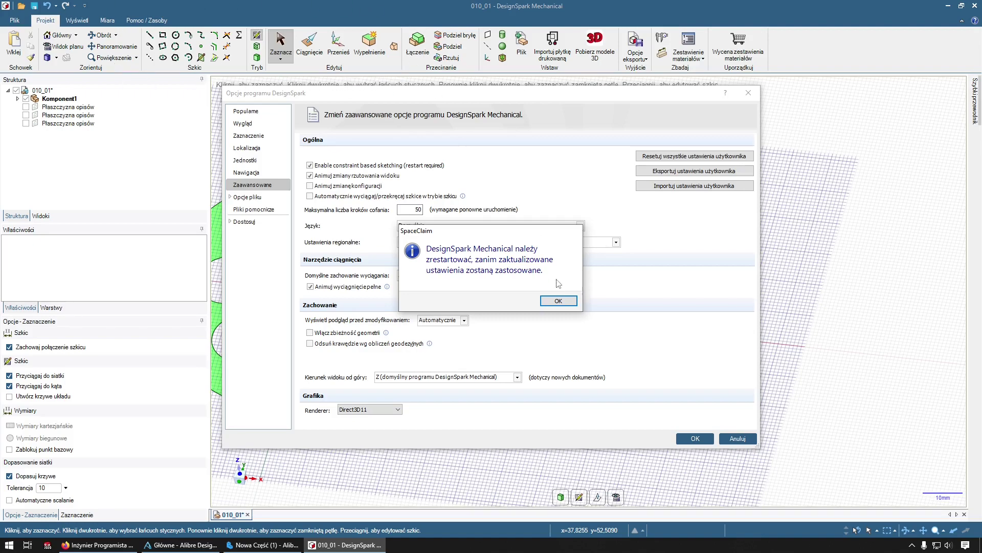
pyautogui.click(558, 300)
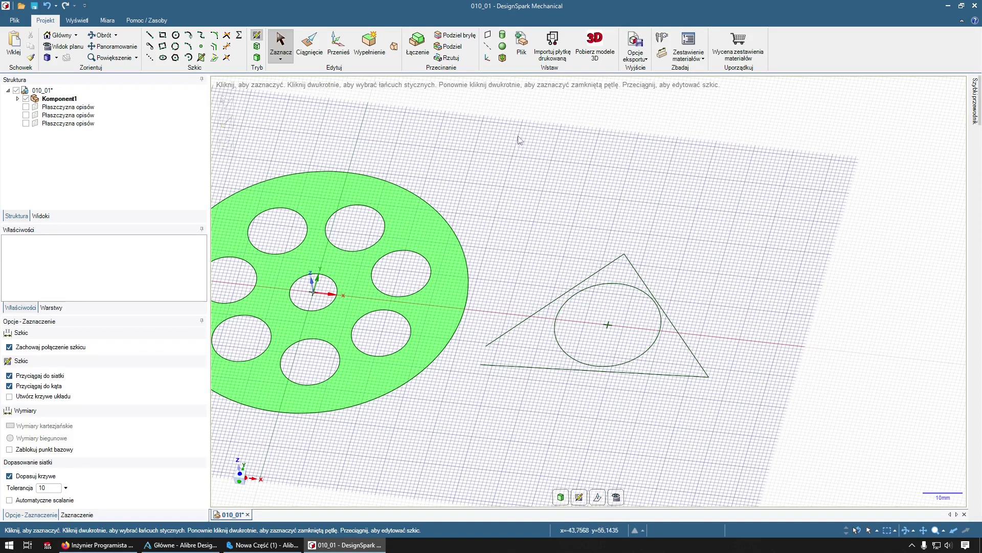
# Step: Close DesignSpark Mechanical, saving the changes to 010_01, and launch the program again
pyautogui.click(975, 6)
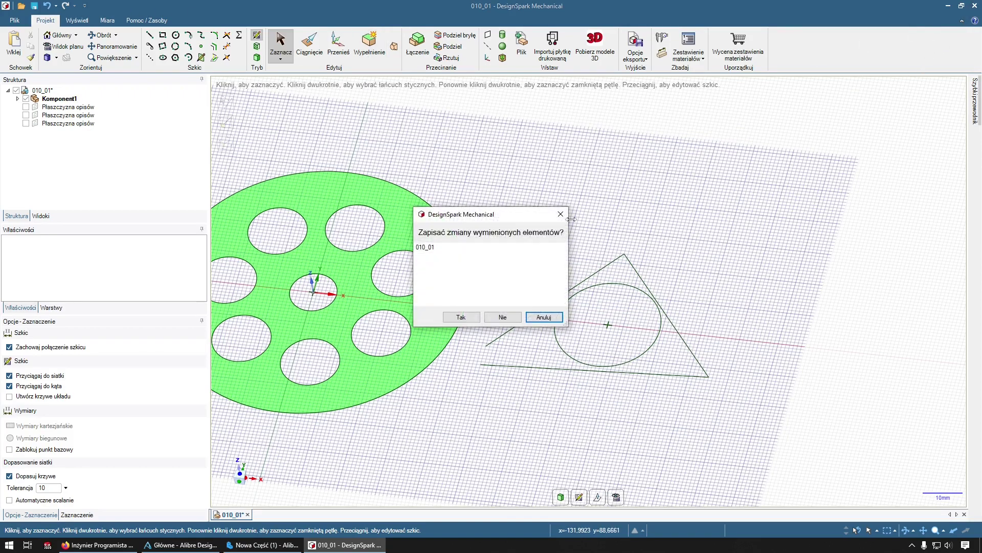
pyautogui.click(459, 318)
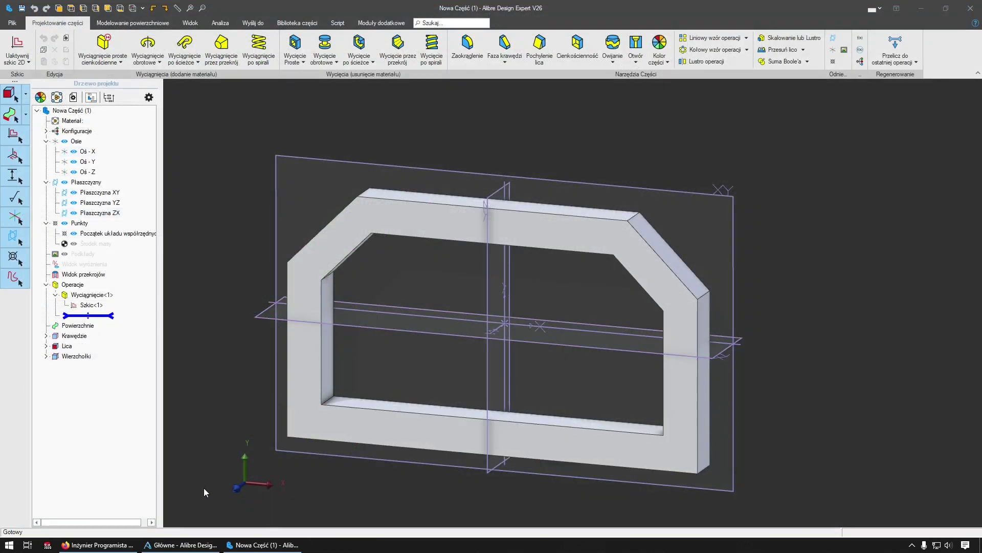
pyautogui.click(9, 544)
pyautogui.click(353, 403)
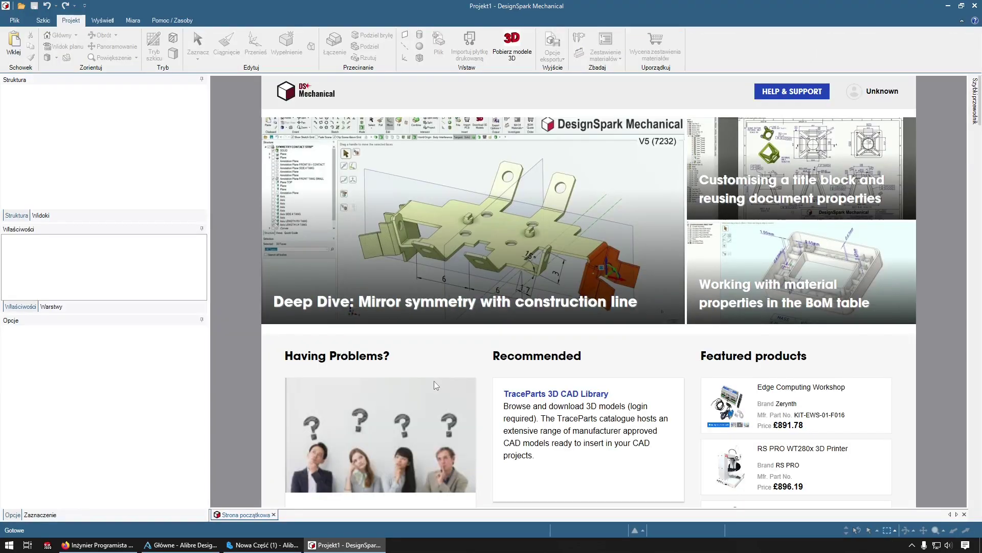
# Step: Close the start page and reopen the recent document 010_01.rsdoc
pyautogui.click(274, 514)
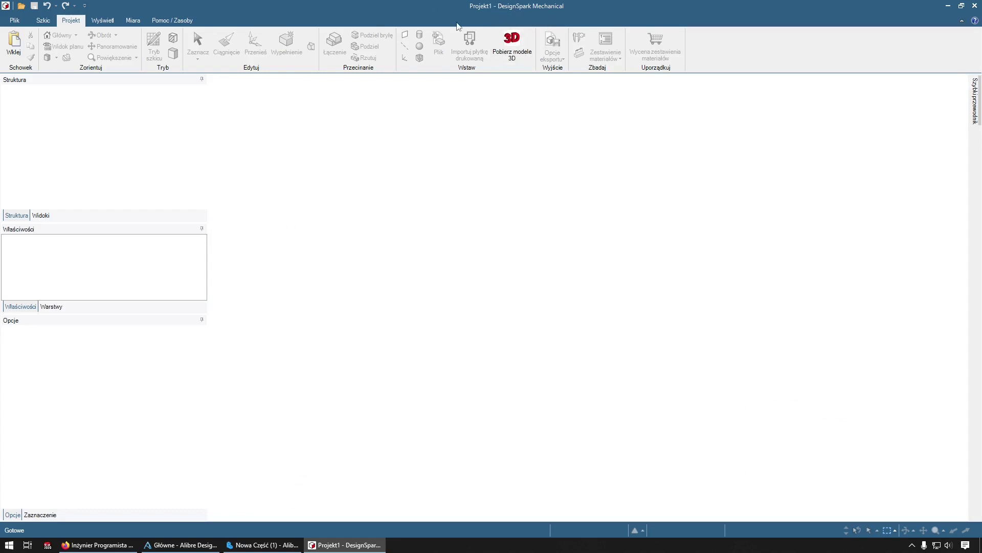
pyautogui.click(11, 22)
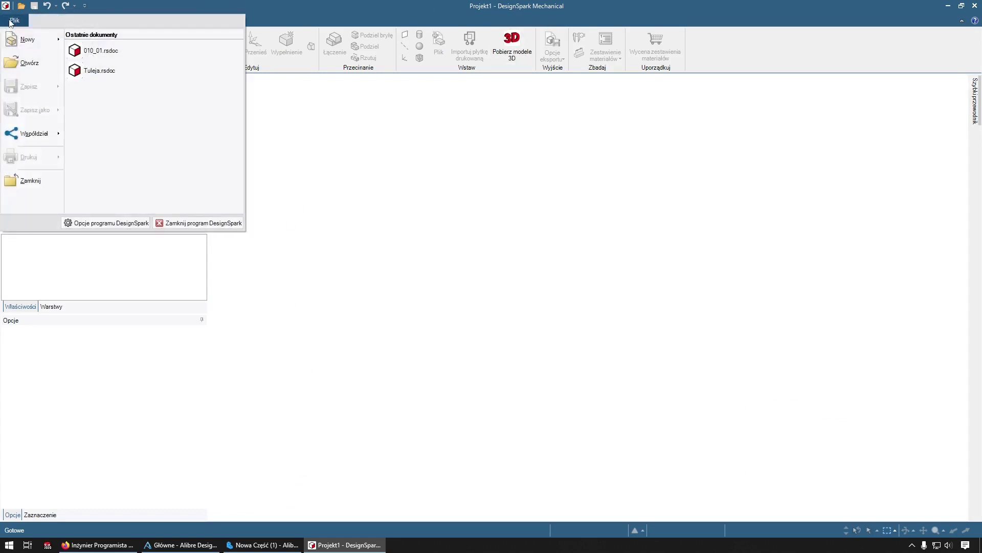
pyautogui.click(101, 50)
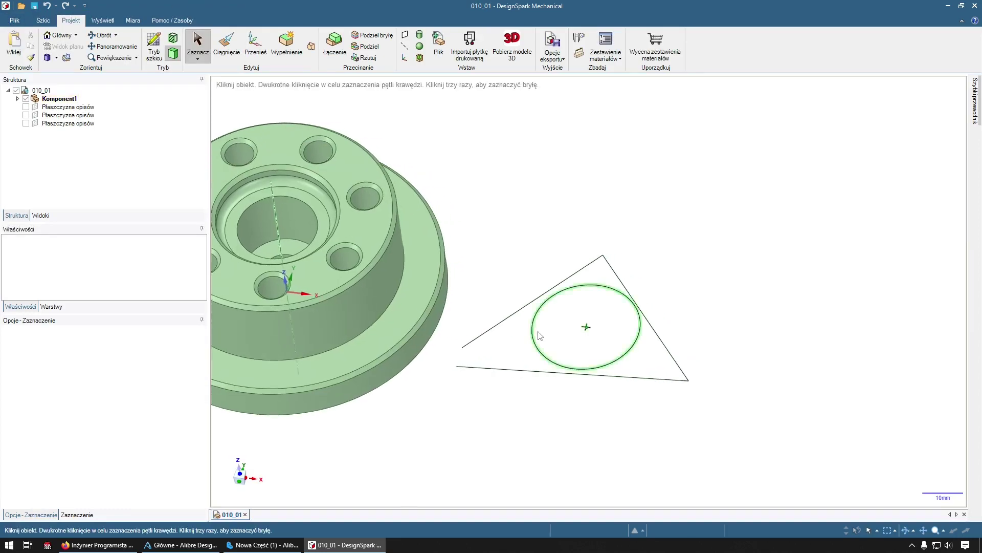
# Step: Enter sketch mode on the plane of the open triangle, using its right-hand line as the reference
pyautogui.scroll(2, 538, 335)
pyautogui.moveTo(538, 335); pyautogui.dragTo(409, 269, button='middle')
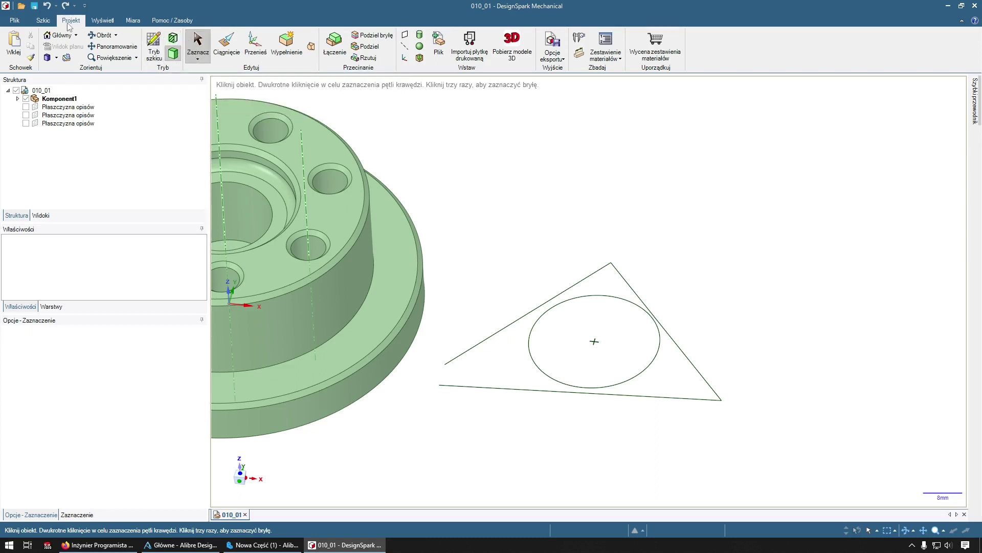
pyautogui.click(43, 20)
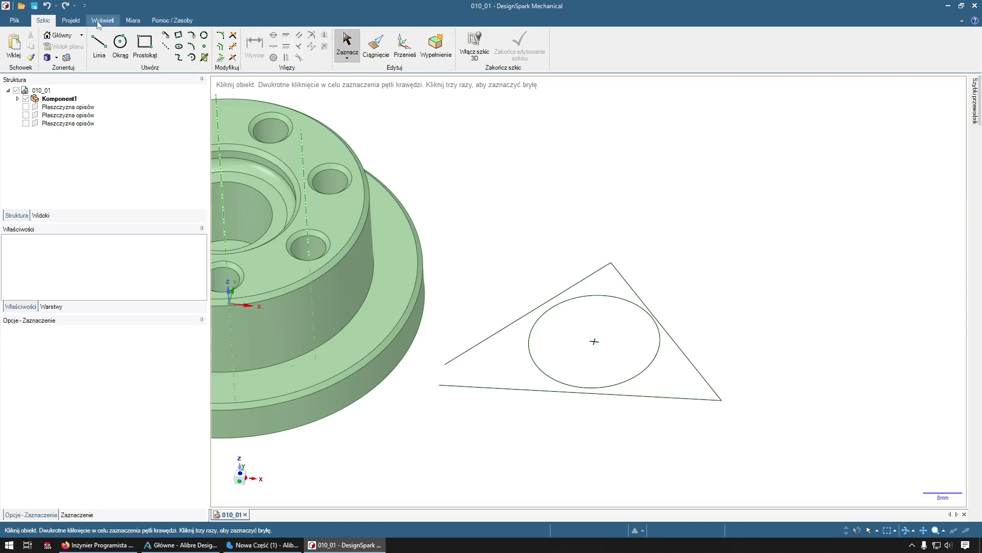
pyautogui.click(71, 20)
pyautogui.click(154, 45)
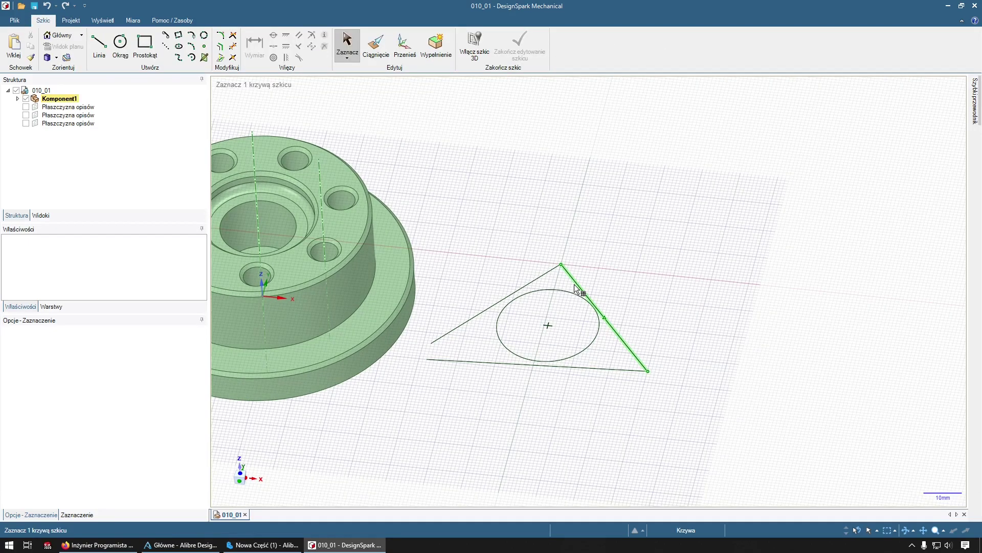
pyautogui.click(577, 288)
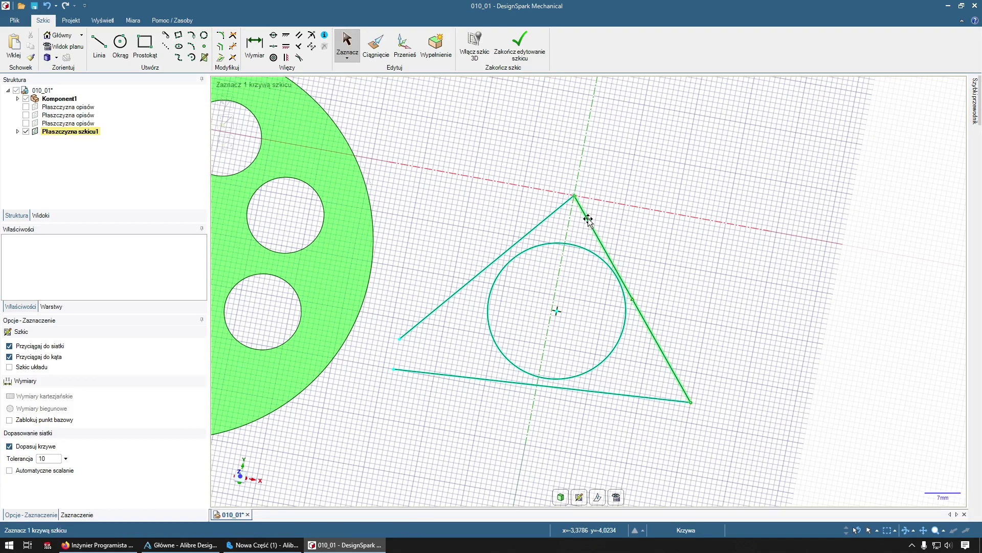
# Step: Pull the three triangle lines apart from one another, then slightly enlarge the circle and shift its centre
pyautogui.moveTo(586, 214); pyautogui.dragTo(643, 221)
pyautogui.moveTo(548, 217); pyautogui.dragTo(552, 193)
pyautogui.moveTo(469, 377); pyautogui.dragTo(507, 400)
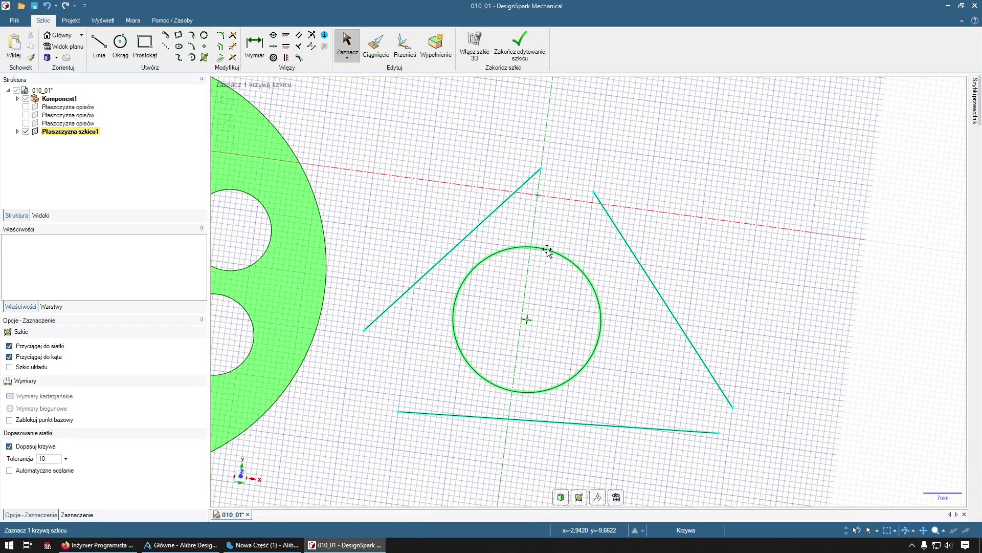
pyautogui.moveTo(546, 249); pyautogui.dragTo(574, 254)
pyautogui.moveTo(525, 320); pyautogui.dragTo(564, 320)
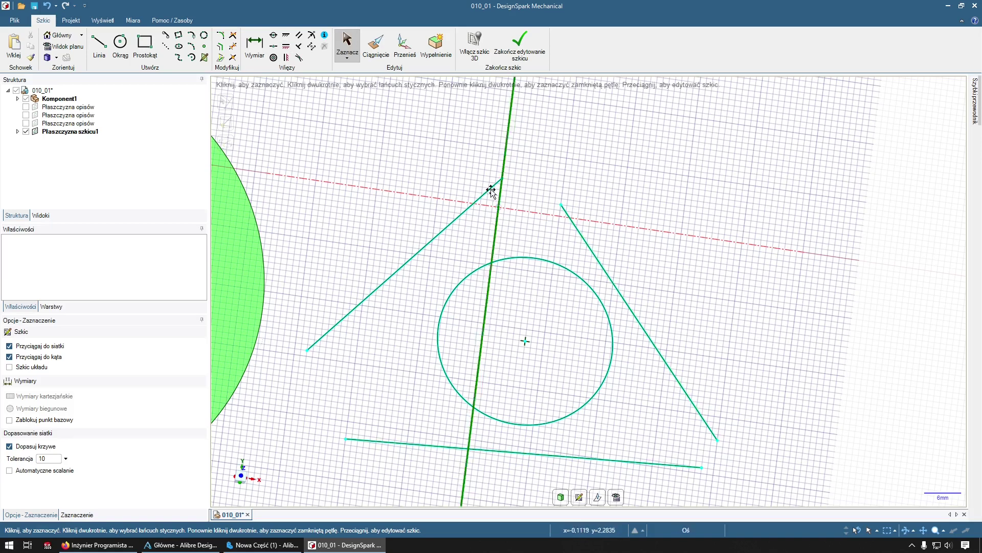
# Step: Join the upper endpoints of the left and right triangle lines with a coincident constraint
pyautogui.click(274, 35)
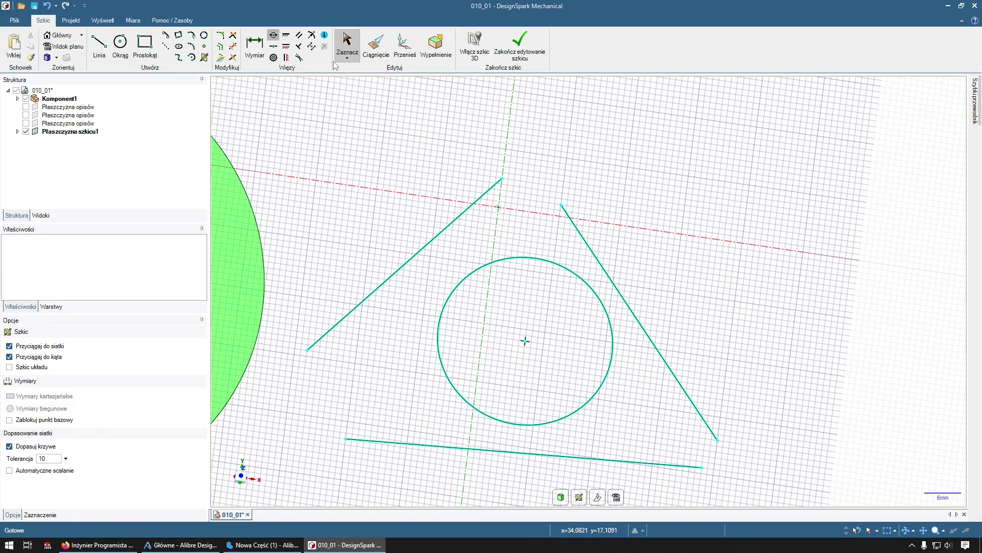
pyautogui.click(562, 205)
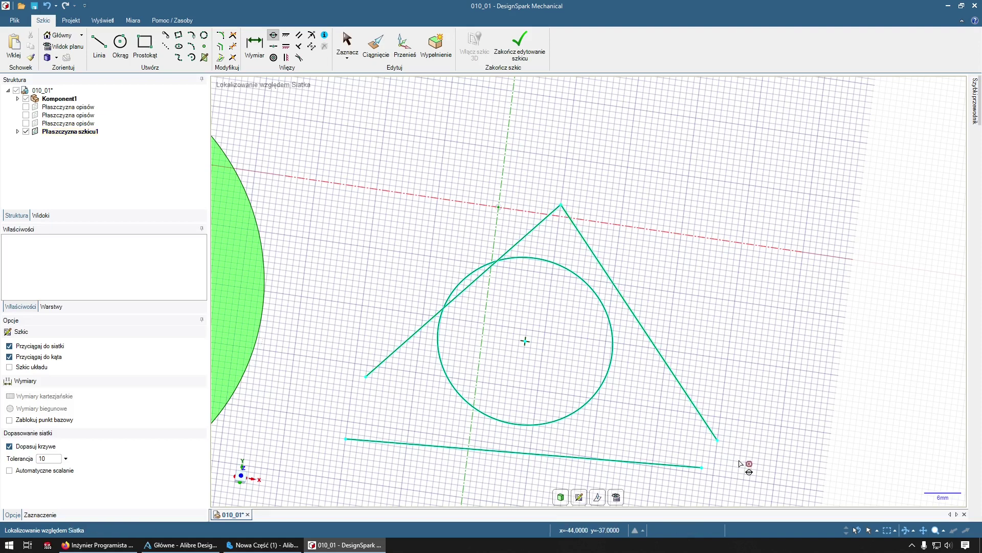
# Step: Join the triangle's two lower corners by making the endpoints of the adjoining lines coincident
pyautogui.click(718, 441)
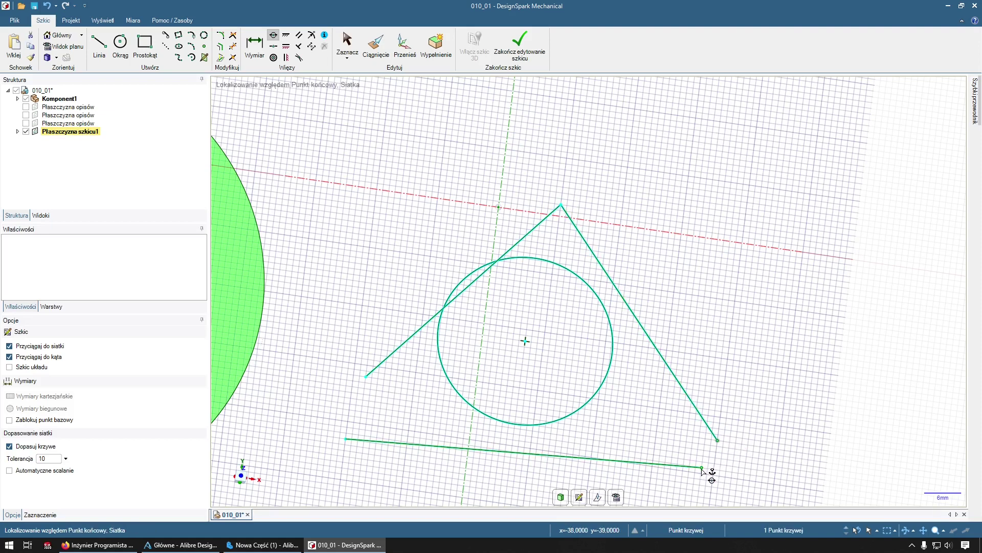
pyautogui.click(702, 468)
pyautogui.click(346, 438)
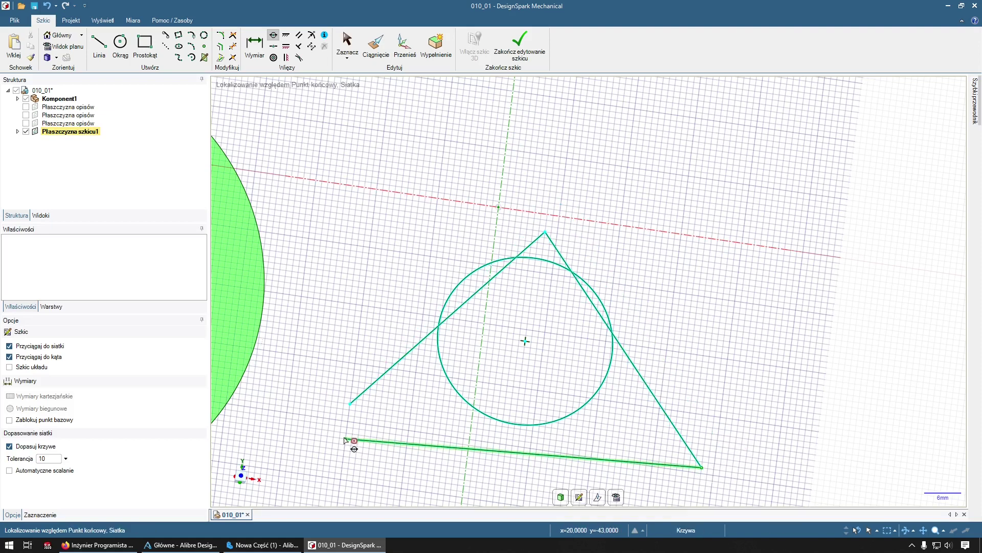
pyautogui.click(351, 405)
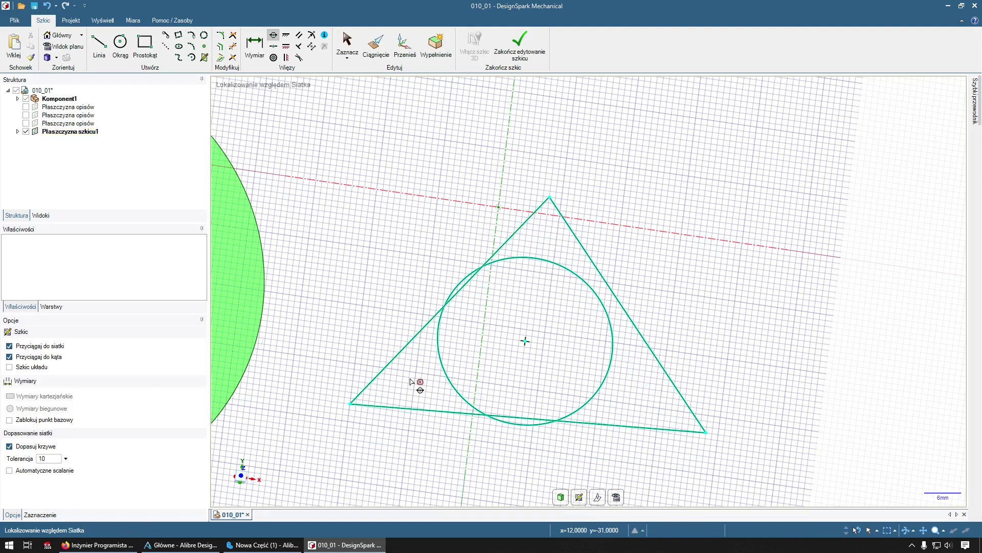
pyautogui.press('Escape')
# Step: Move the triangle's left, right and bottom sides outward so that the triangle encloses the circle
pyautogui.moveTo(512, 237); pyautogui.dragTo(479, 203)
pyautogui.moveTo(573, 245); pyautogui.dragTo(612, 240)
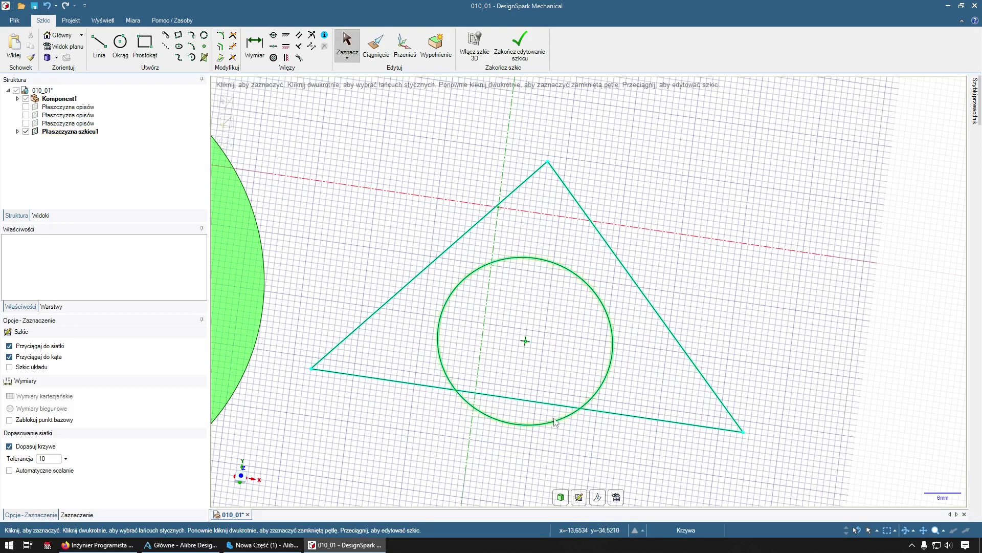
pyautogui.moveTo(539, 403); pyautogui.dragTo(524, 441)
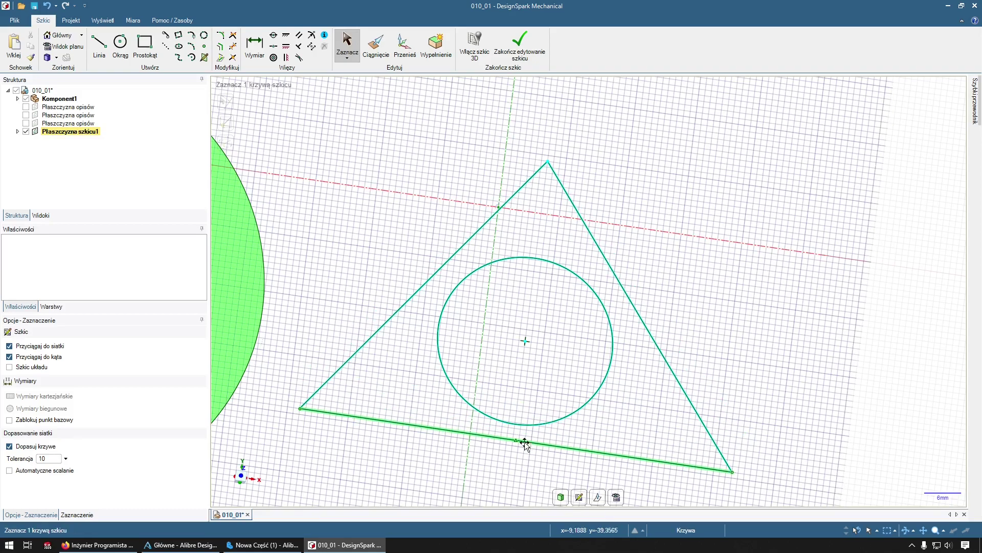
pyautogui.moveTo(339, 217); pyautogui.dragTo(530, 236, button='middle')
pyautogui.scroll(-2, 300, 106)
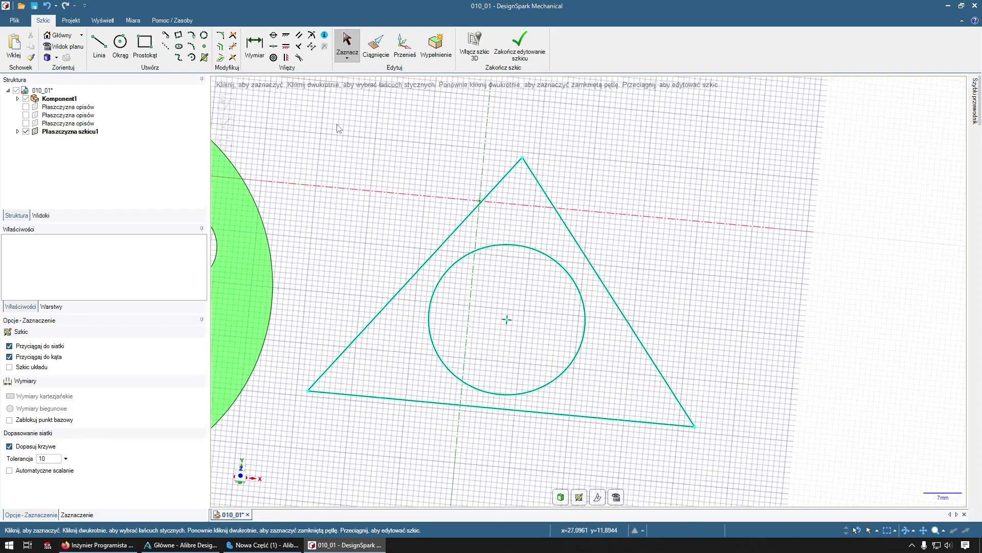
# Step: Stretch the triangle's apex well above the circle and shift the bottom line up so that it crosses the circle
pyautogui.moveTo(399, 246)
pyautogui.mouseDown(button='middle')
pyautogui.moveTo(381, 210)
pyautogui.moveTo(451, 187)
pyautogui.mouseUp(button='middle')
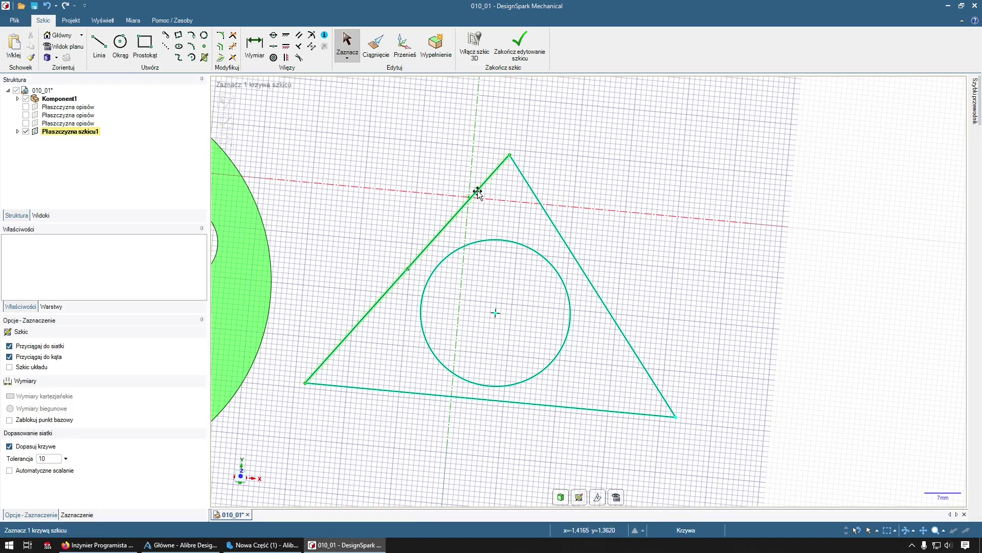
pyautogui.moveTo(520, 171); pyautogui.dragTo(529, 122)
pyautogui.moveTo(439, 222); pyautogui.dragTo(444, 112)
pyautogui.scroll(-2, 444, 213)
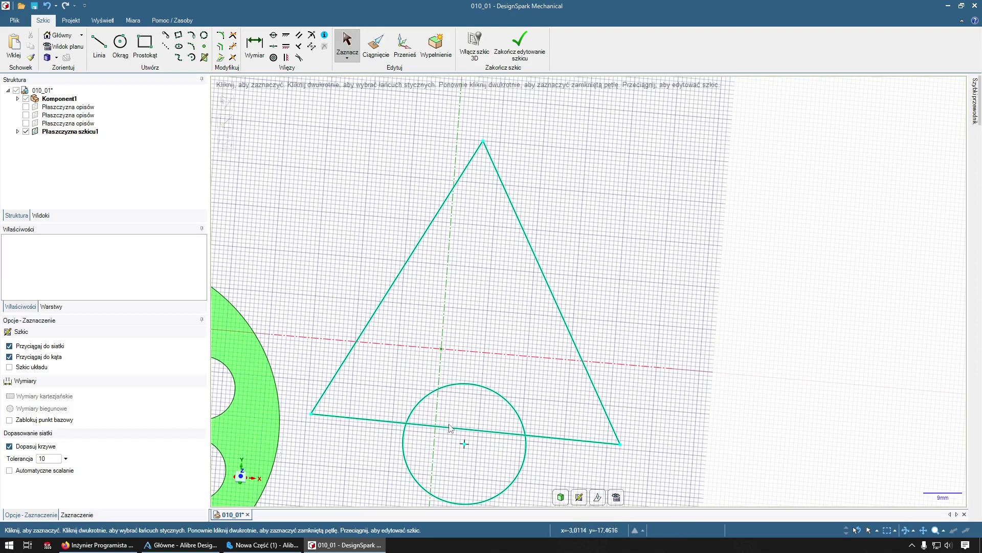
pyautogui.moveTo(450, 427); pyautogui.dragTo(450, 407)
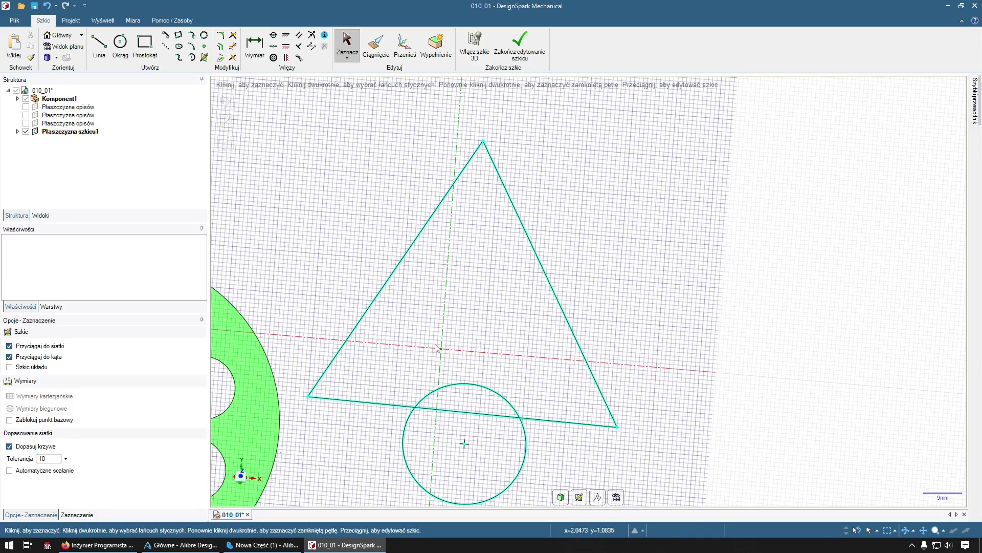
pyautogui.scroll(2, 437, 348)
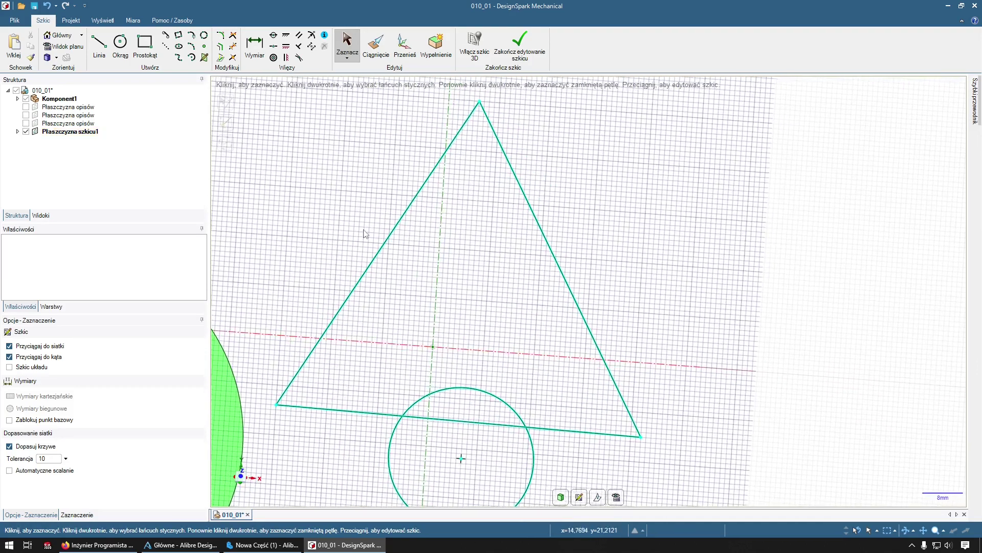
# Step: Constrain the triangle's bottom line parallel to the red horizontal axis and lower the apex
pyautogui.click(302, 38)
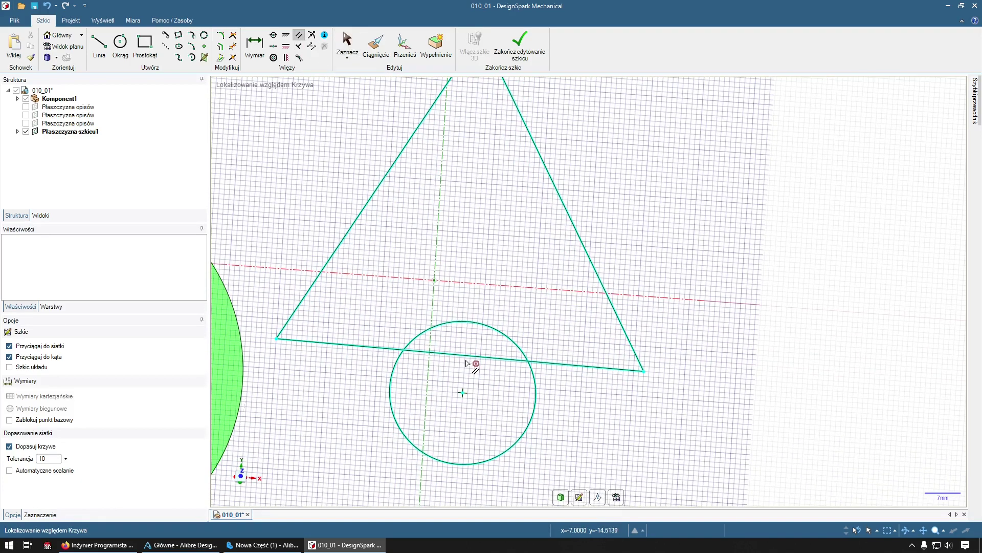
pyautogui.click(467, 358)
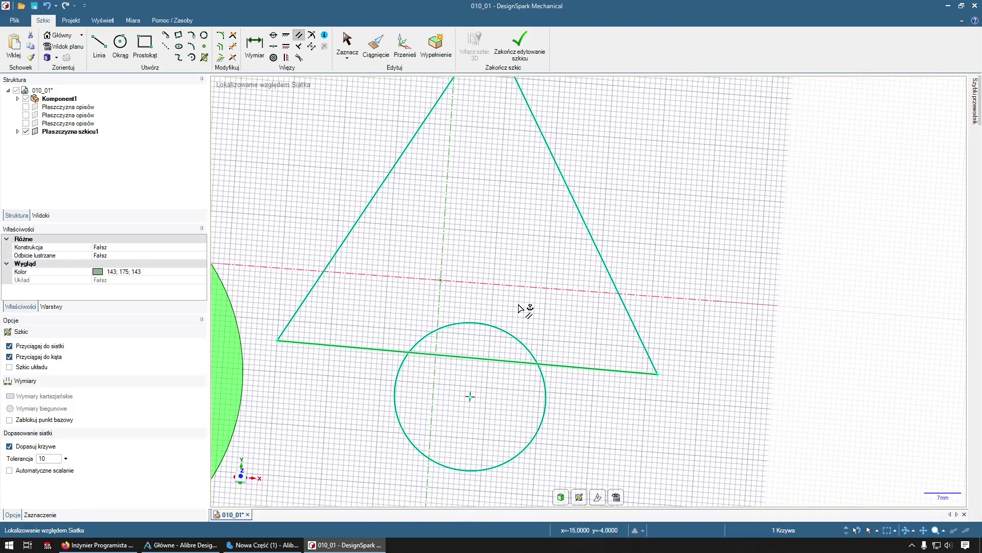
pyautogui.click(523, 287)
pyautogui.scroll(2, 522, 298)
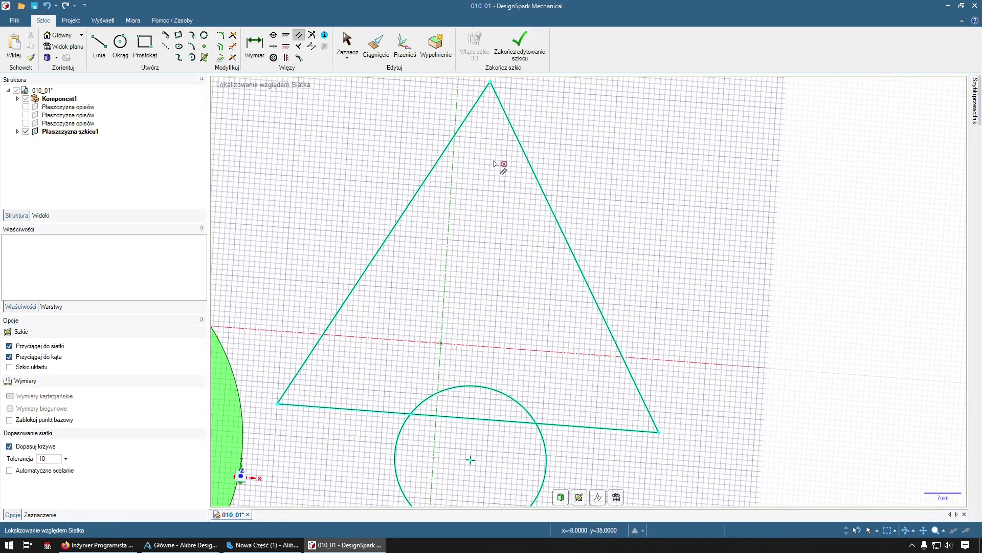
pyautogui.press('Escape')
pyautogui.moveTo(491, 85); pyautogui.dragTo(477, 191)
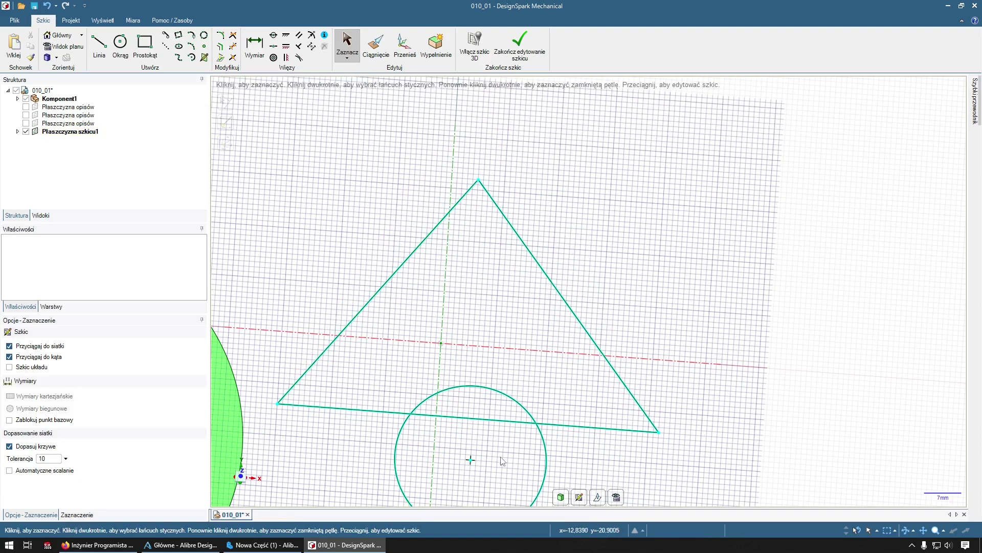
# Step: Move the circle up inside the triangle and convert it to construction geometry
pyautogui.moveTo(472, 458); pyautogui.dragTo(472, 330)
pyautogui.click(534, 292)
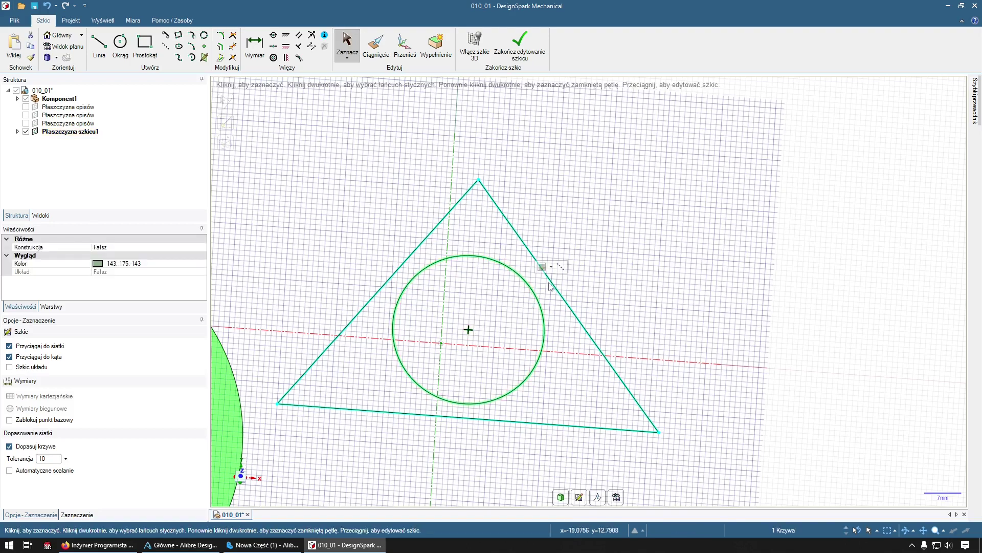
pyautogui.click(561, 267)
pyautogui.click(479, 306)
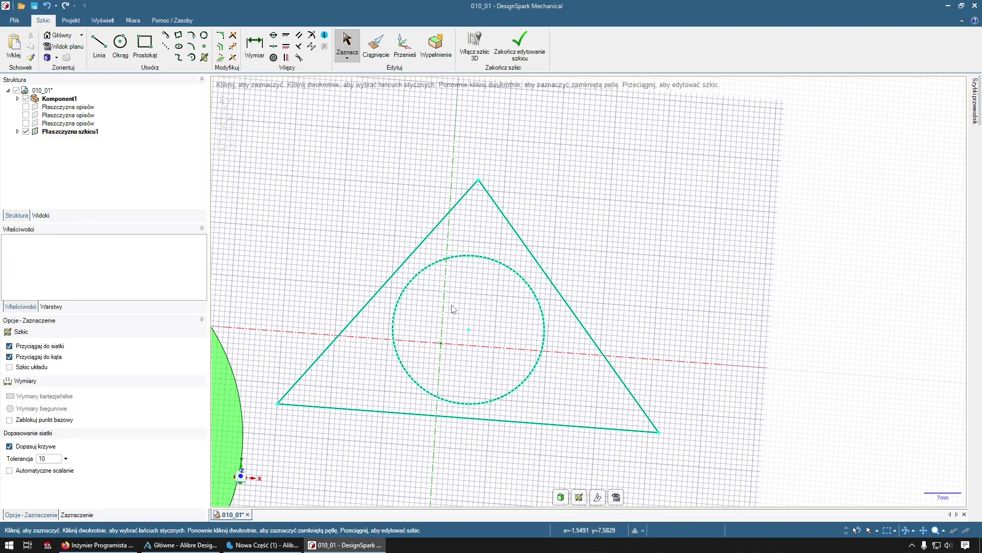
# Step: Make the construction circle's centre coincident with the sketch origin
pyautogui.scroll(2, 453, 309)
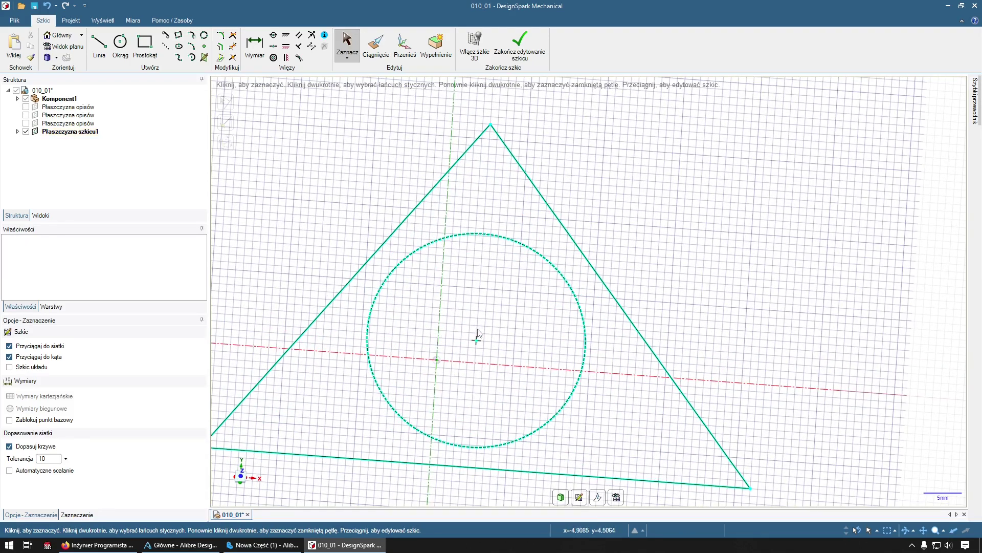
pyautogui.click(274, 37)
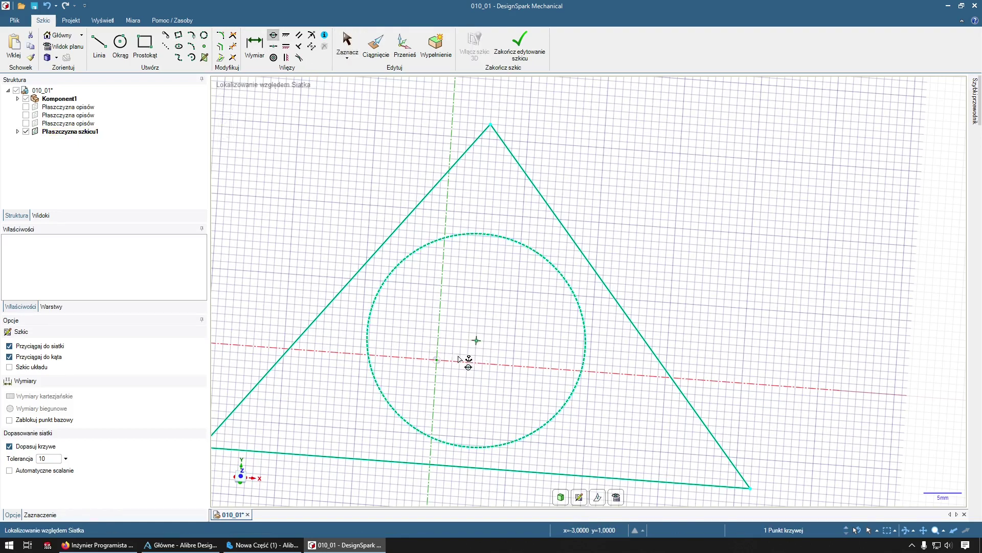
pyautogui.click(437, 360)
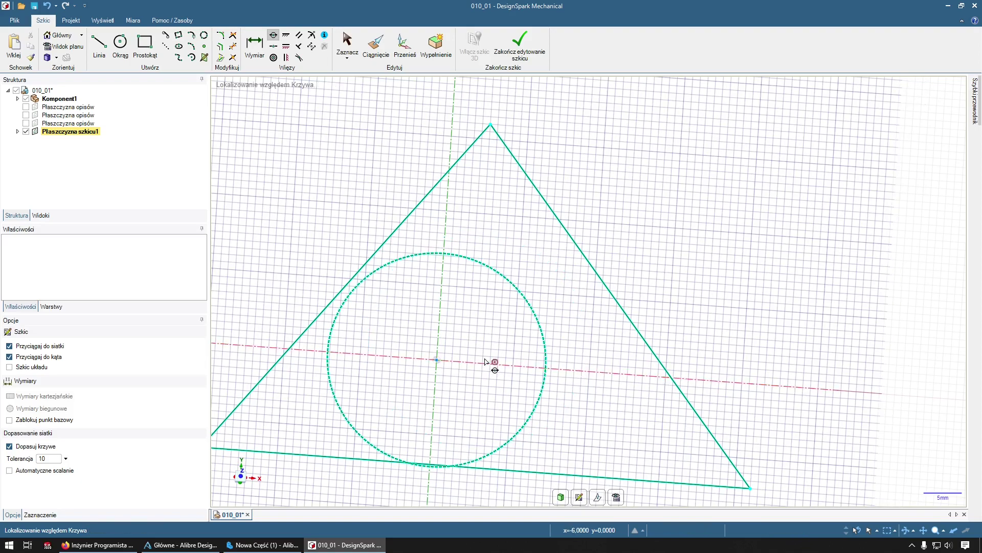
pyautogui.press('Escape')
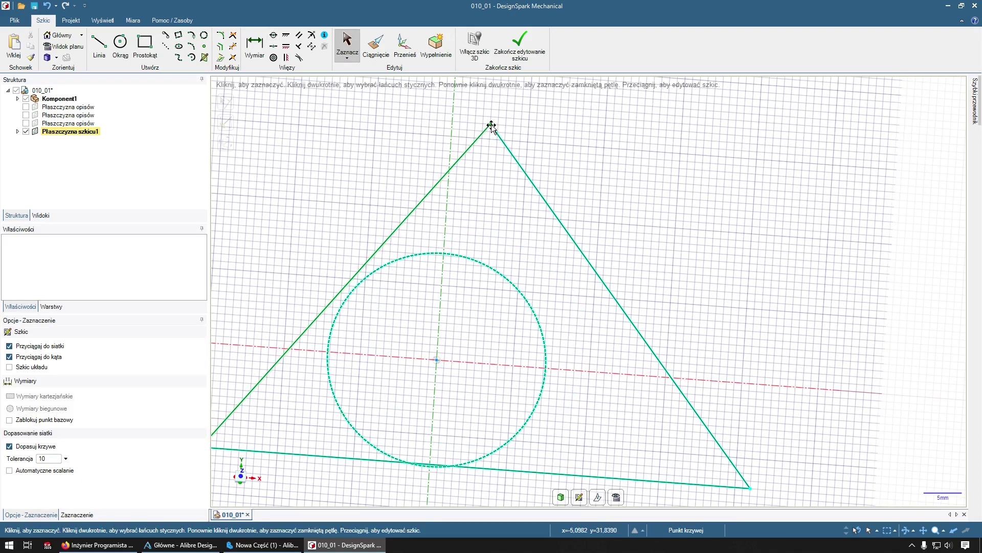
# Step: Move the triangle's apex onto the green vertical axis and shift the bottom line down clear of the circle
pyautogui.moveTo(490, 124); pyautogui.dragTo(449, 174)
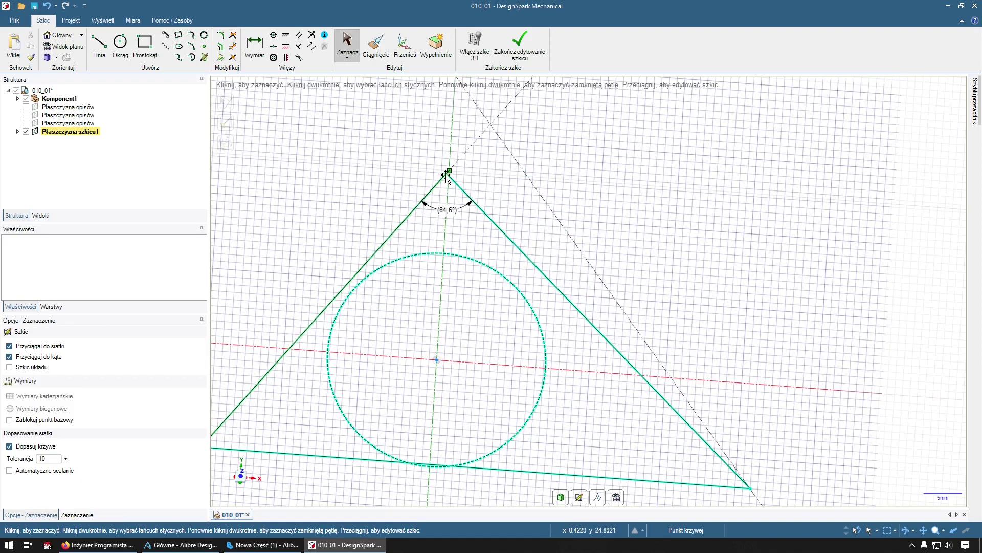
pyautogui.scroll(-3, 491, 309)
pyautogui.scroll(2, 389, 389)
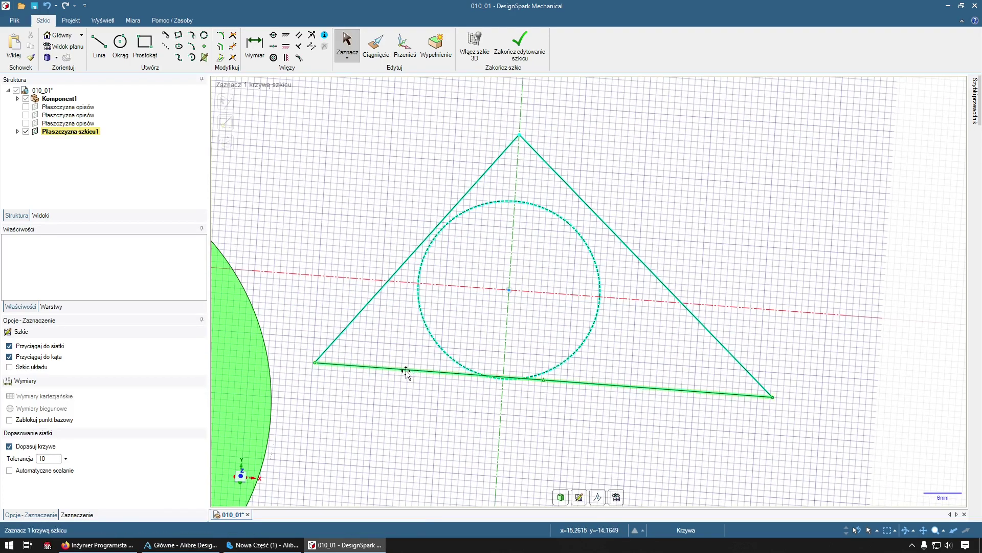
pyautogui.moveTo(405, 368); pyautogui.dragTo(388, 383)
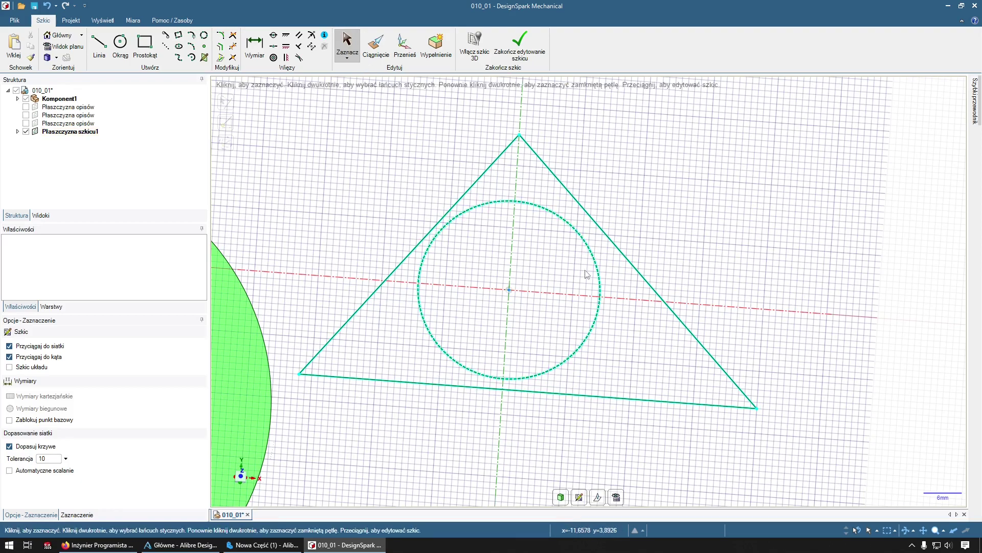
# Step: Make all three triangle sides tangent to the construction circle and pull the lower-left corner inward
pyautogui.click(299, 58)
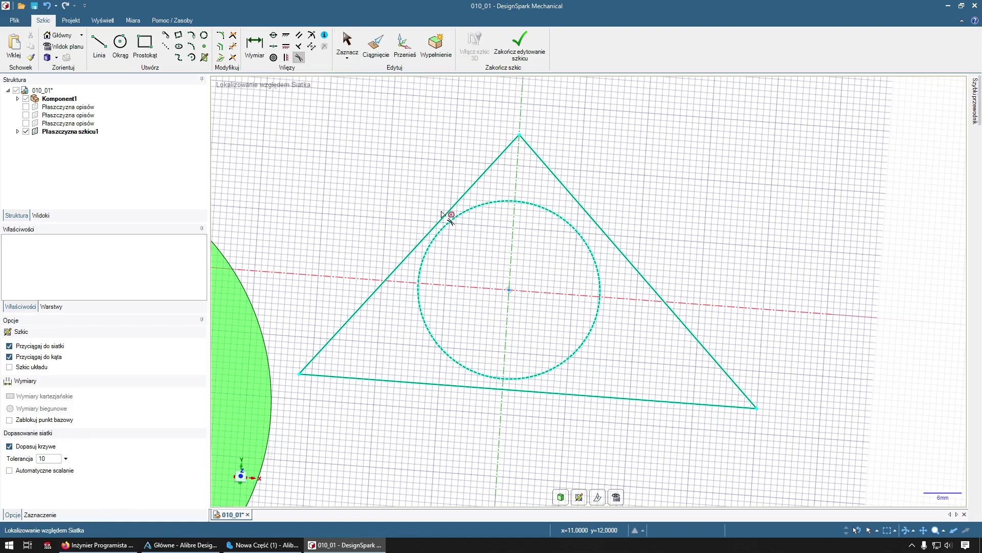
pyautogui.click(443, 213)
pyautogui.click(453, 218)
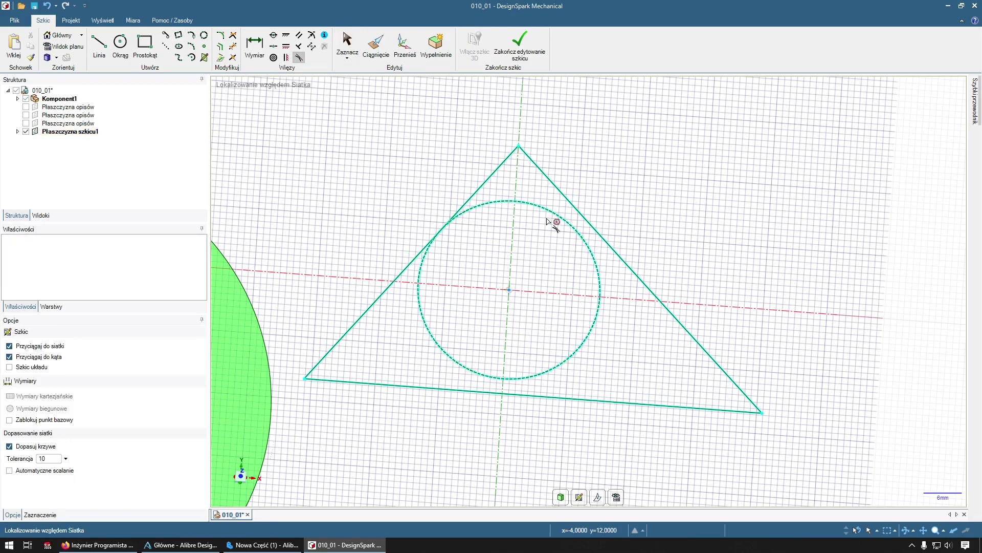
pyautogui.click(581, 218)
pyautogui.click(573, 224)
pyautogui.click(514, 407)
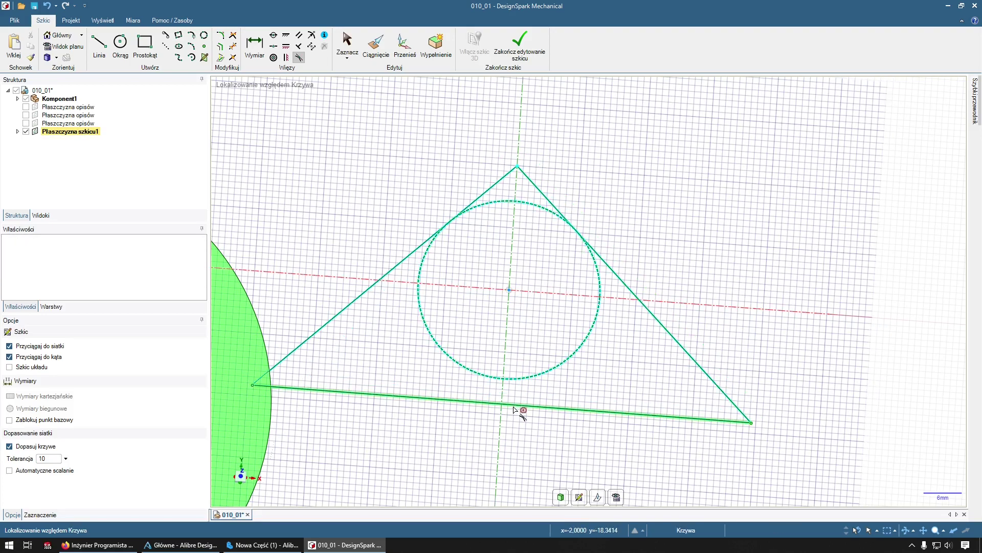
pyautogui.click(518, 380)
pyautogui.press('Escape')
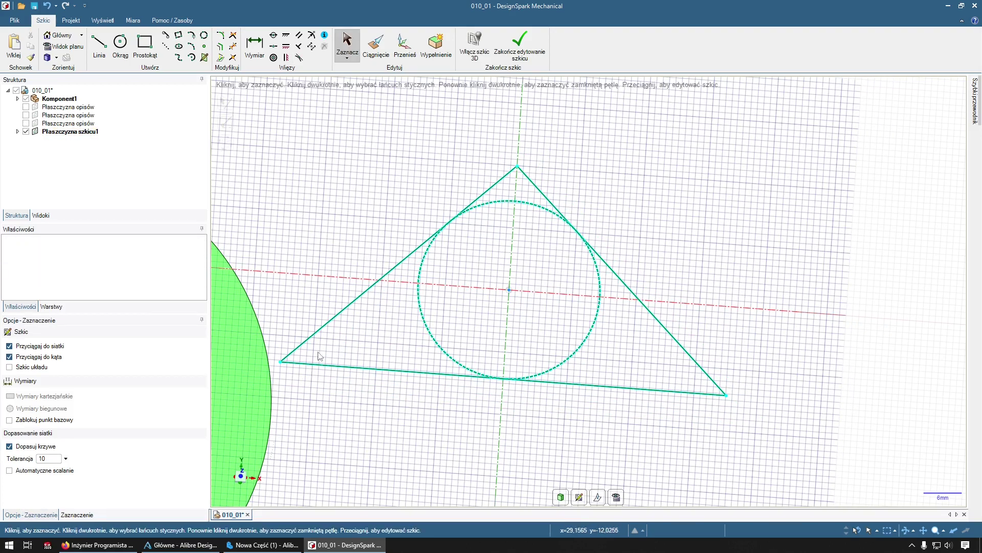
pyautogui.moveTo(281, 362); pyautogui.dragTo(364, 354)
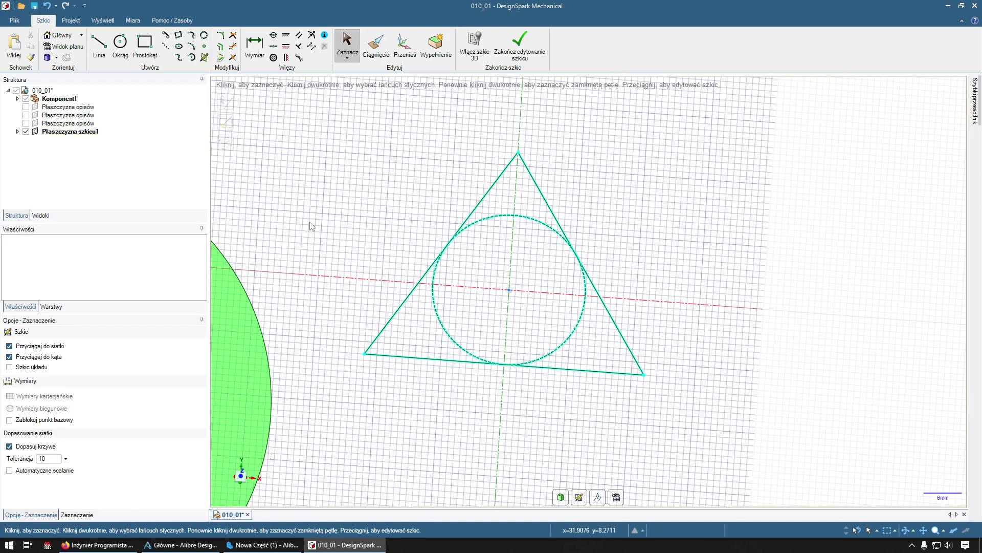
# Step: Finish the sketch and pull the triangular face upward into a solid prism
pyautogui.click(527, 53)
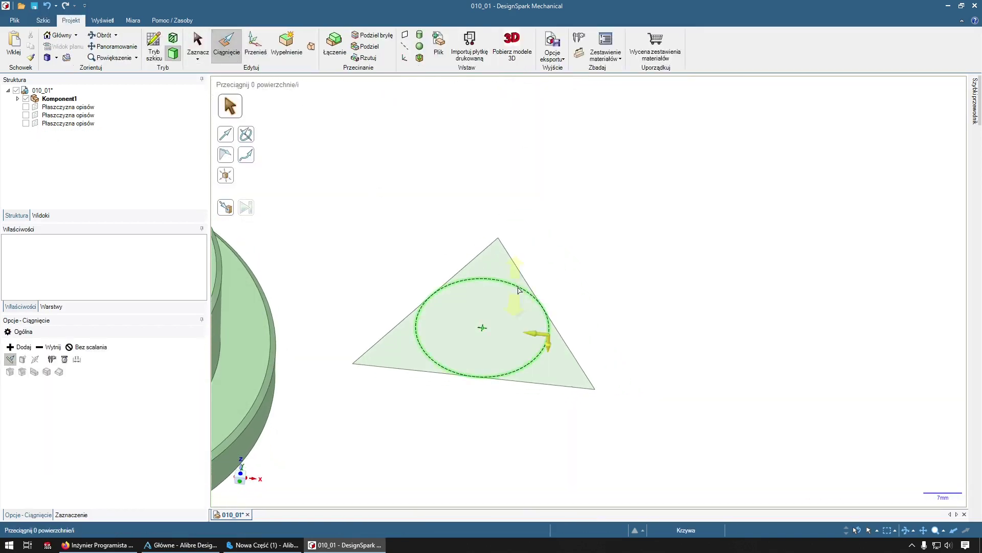
pyautogui.click(502, 278)
pyautogui.scroll(1, 499, 275)
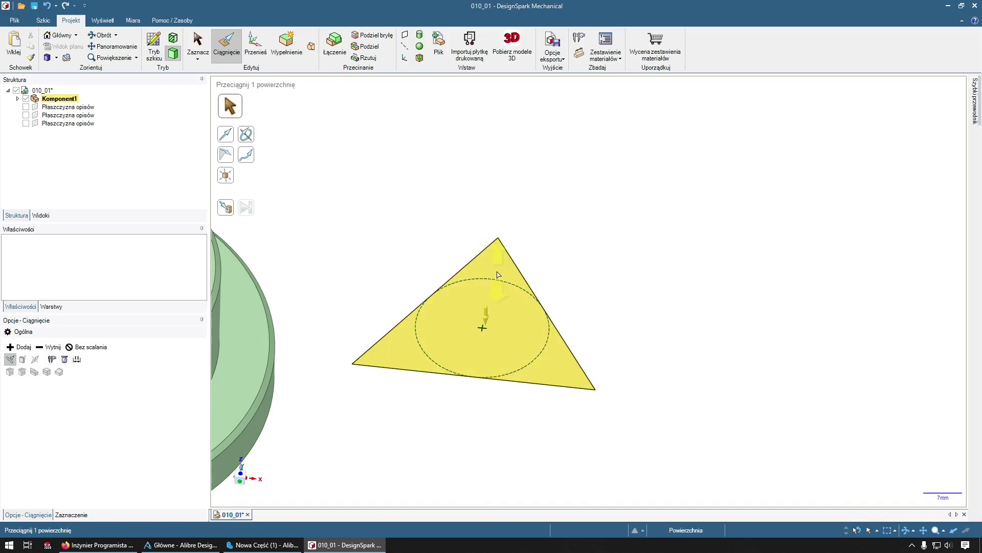
pyautogui.moveTo(499, 274); pyautogui.dragTo(501, 181)
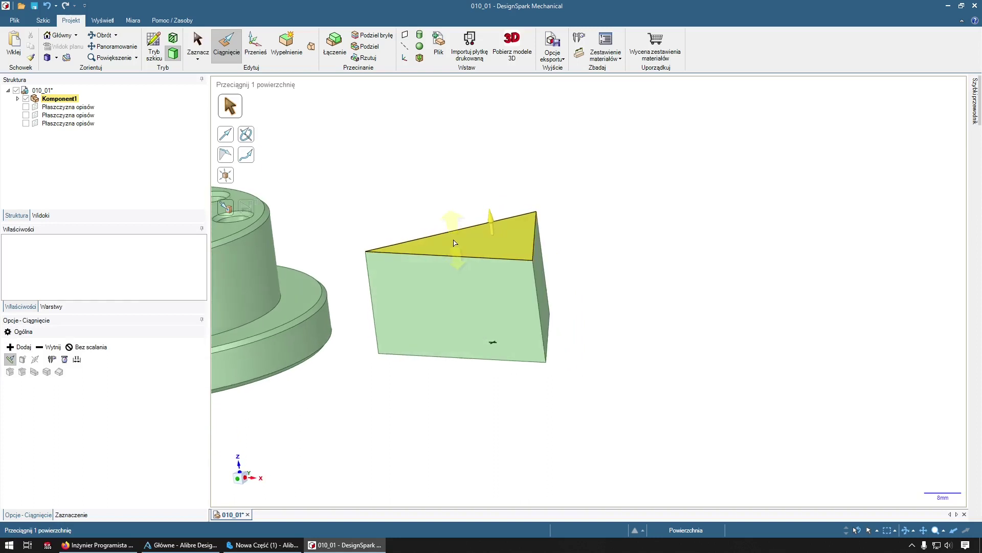
pyautogui.click(419, 199)
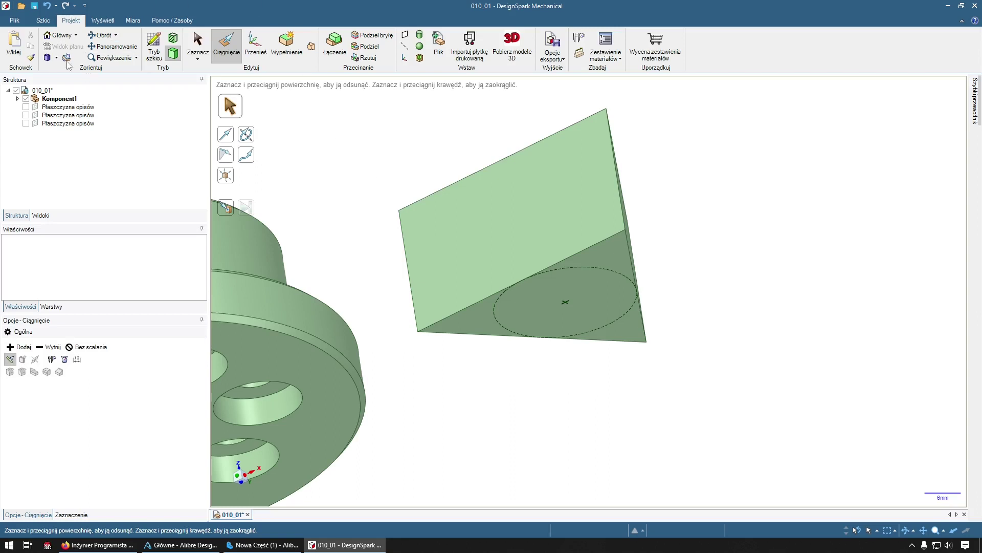
# Step: Examine the prism's underside with the construction circle and select its triangular bottom face
pyautogui.click(43, 20)
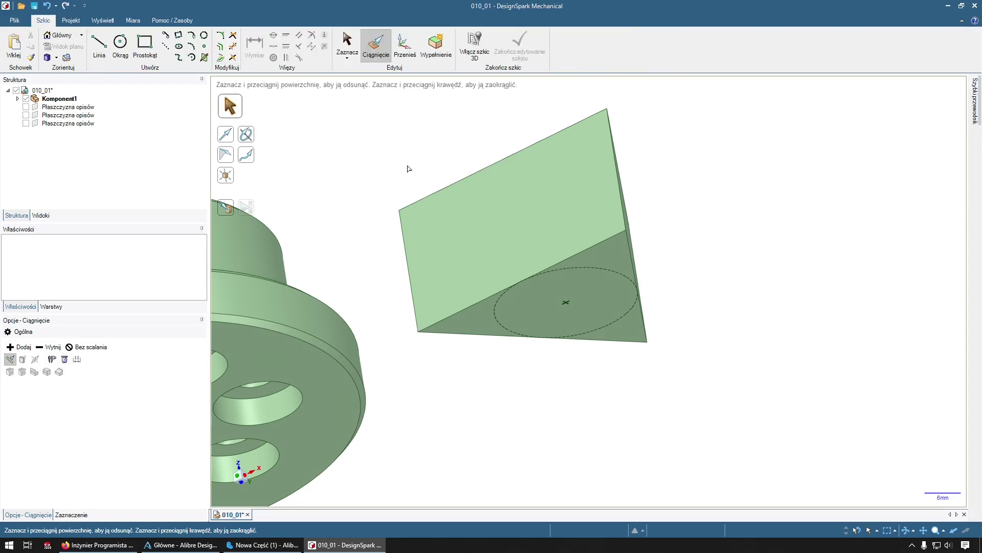
pyautogui.moveTo(617, 302); pyautogui.dragTo(648, 302, button='middle')
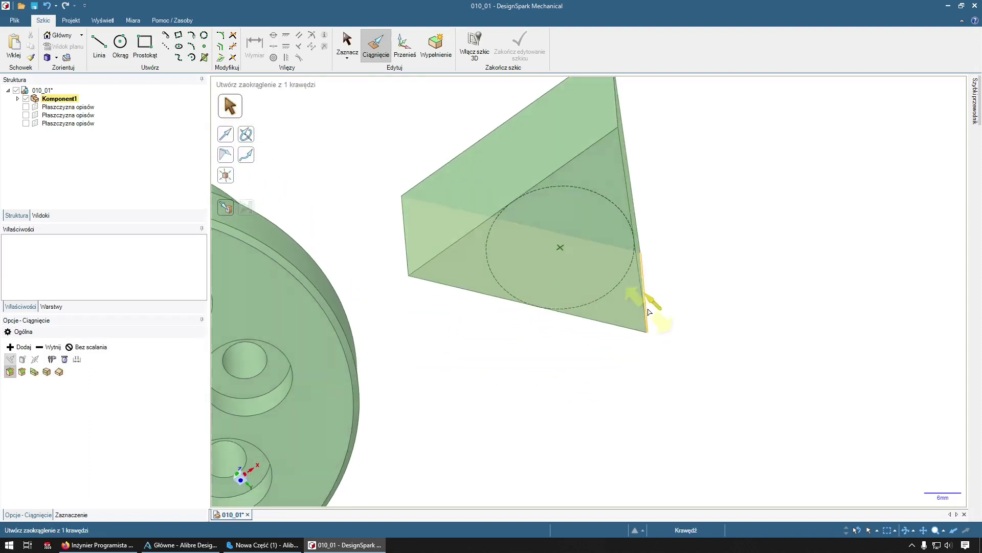
pyautogui.moveTo(528, 346)
pyautogui.mouseDown(button='middle')
pyautogui.moveTo(516, 352)
pyautogui.moveTo(520, 344)
pyautogui.mouseUp(button='middle')
pyautogui.click(482, 167)
pyautogui.click(438, 290)
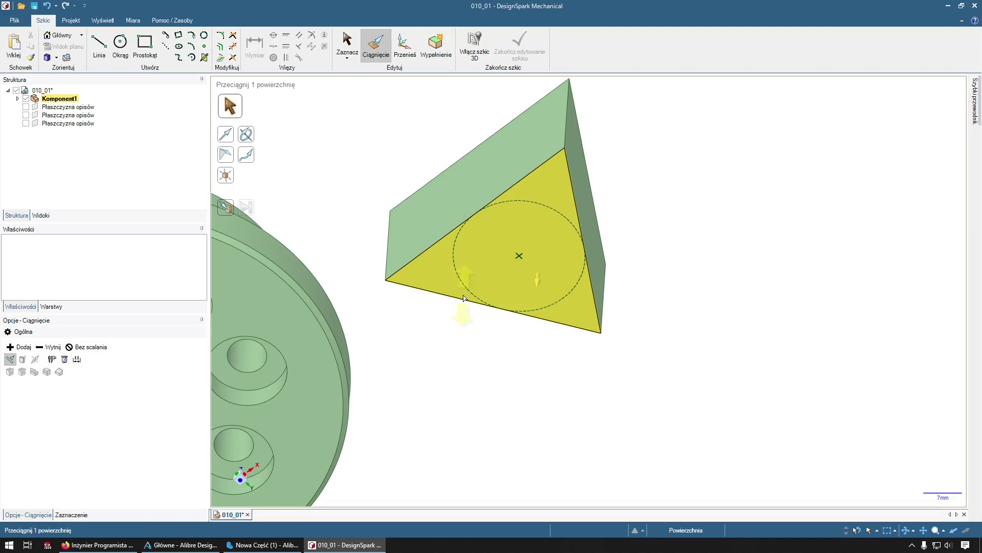
# Step: Examine the prism from below and from the side, checking the construction circle on its triangular bottom face
pyautogui.click(645, 311)
pyautogui.moveTo(646, 311); pyautogui.dragTo(647, 317, button='middle')
pyautogui.click(573, 266)
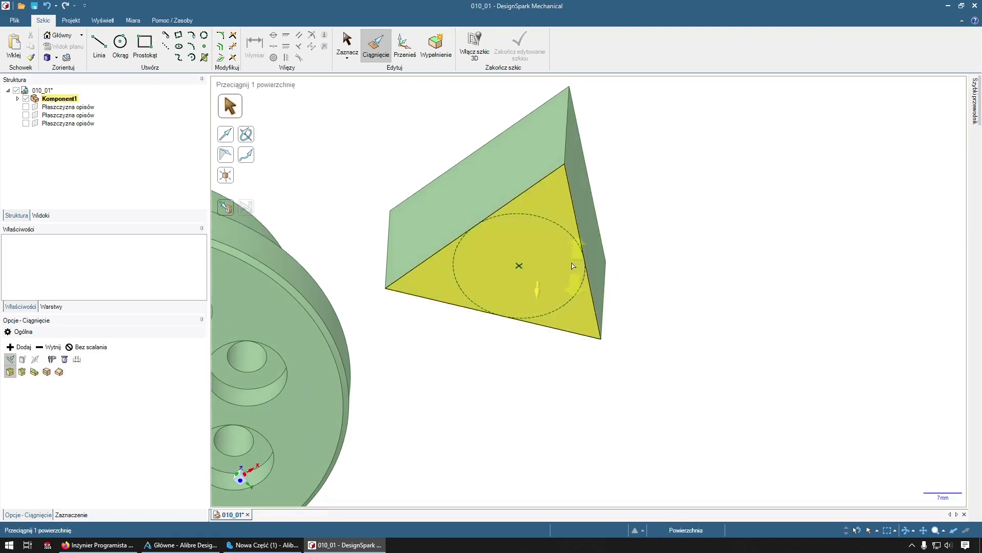
pyautogui.click(546, 219)
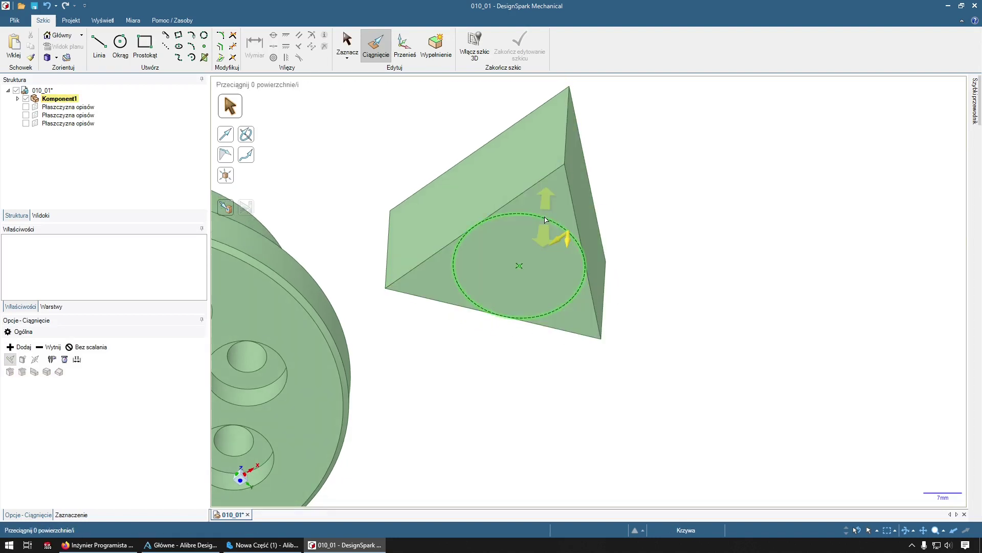
pyautogui.moveTo(573, 241); pyautogui.dragTo(603, 289, button='middle')
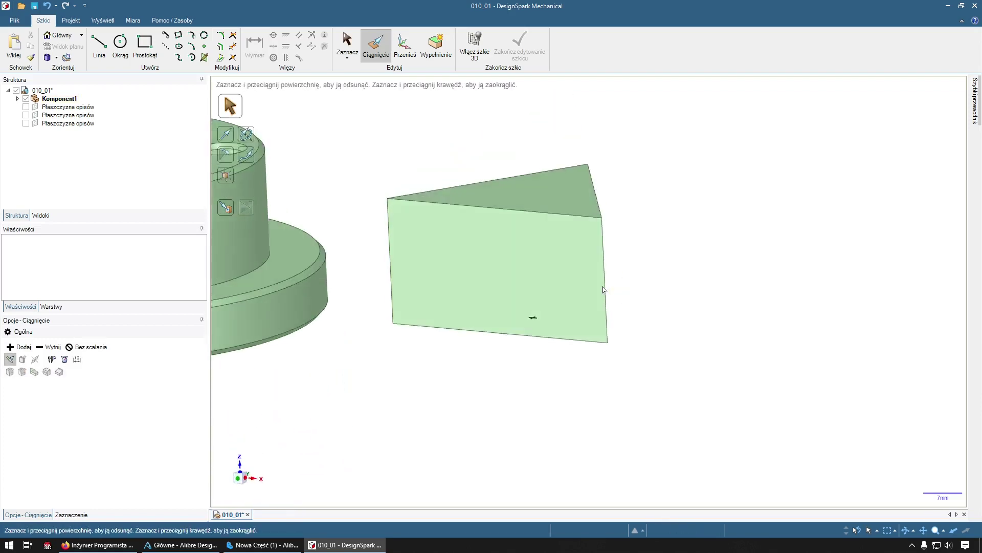
pyautogui.click(437, 264)
pyautogui.moveTo(437, 264)
pyautogui.mouseDown(button='middle')
pyautogui.moveTo(576, 314)
pyautogui.moveTo(576, 332)
pyautogui.moveTo(565, 313)
pyautogui.mouseUp(button='middle')
pyautogui.click(553, 284)
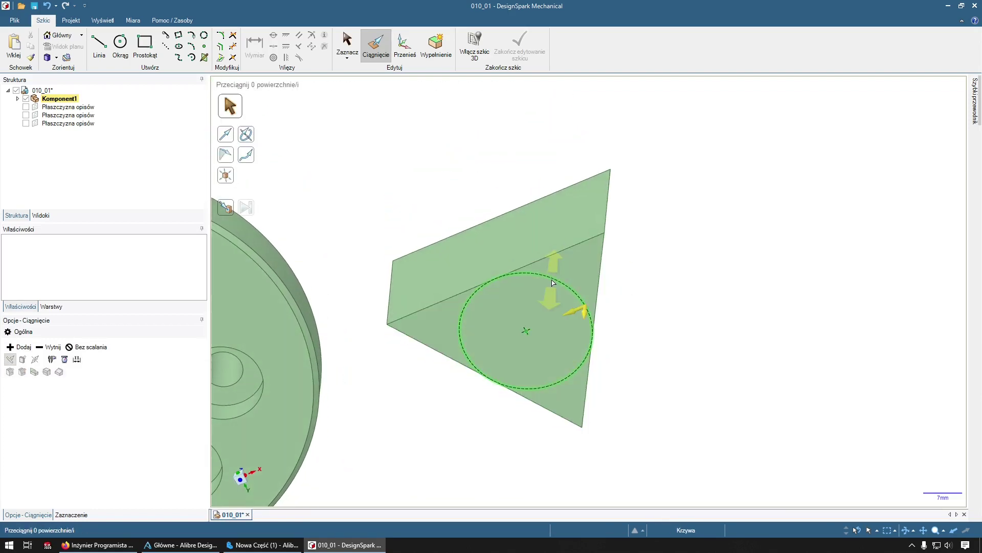
pyautogui.click(354, 97)
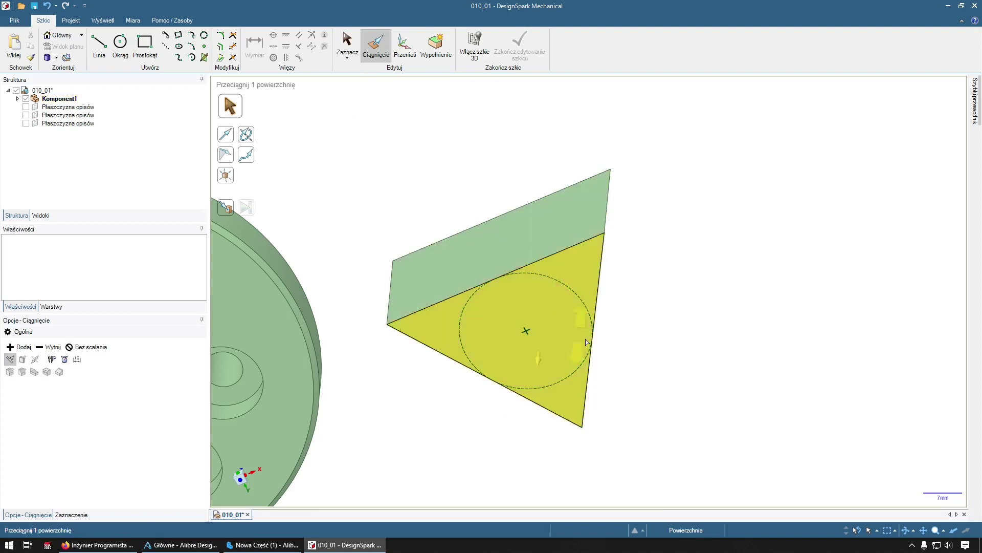
pyautogui.click(567, 292)
pyautogui.press('Escape')
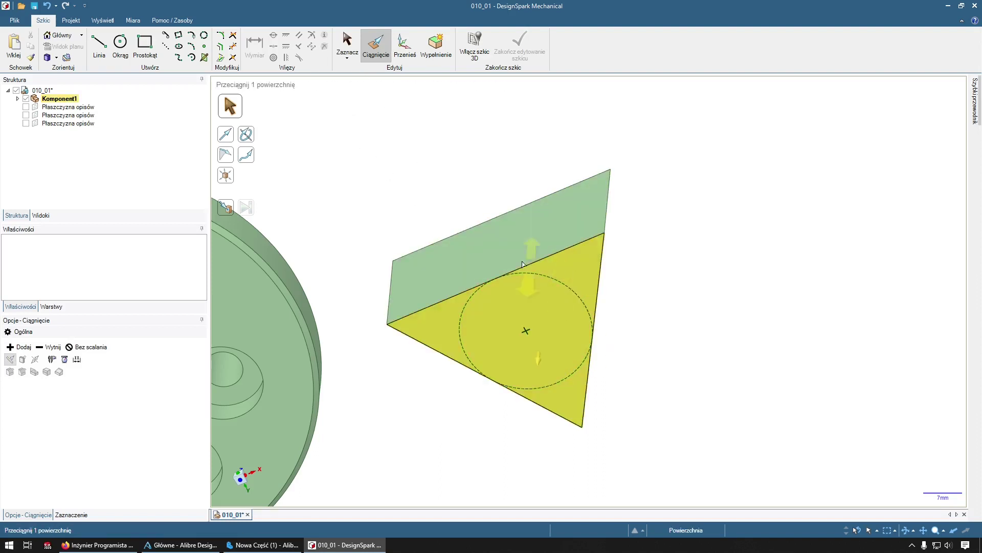
# Step: Set the construction circle's diameter to 50 mm and view it against the prism from above and the side
pyautogui.press('s')
pyautogui.click(564, 290)
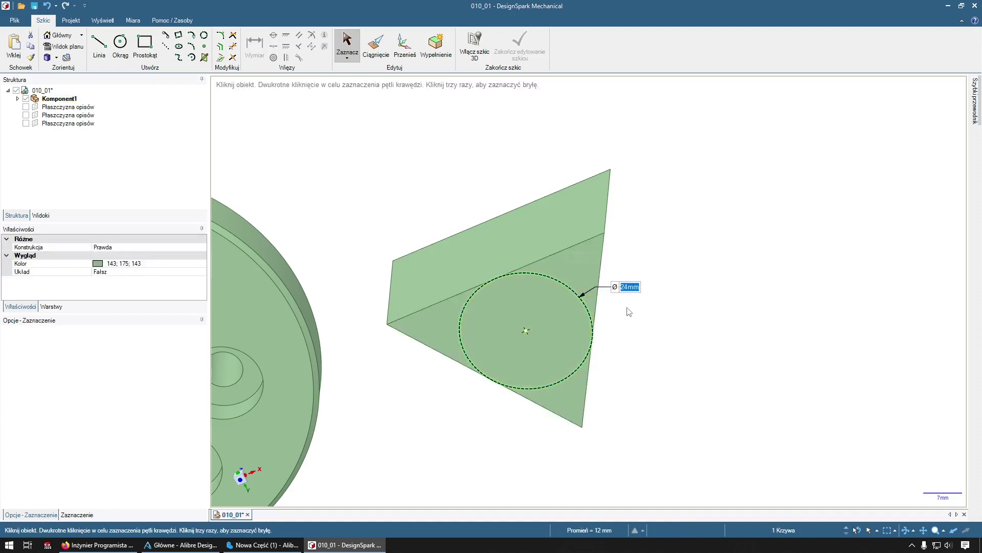
pyautogui.write('50')
pyautogui.press('Return')
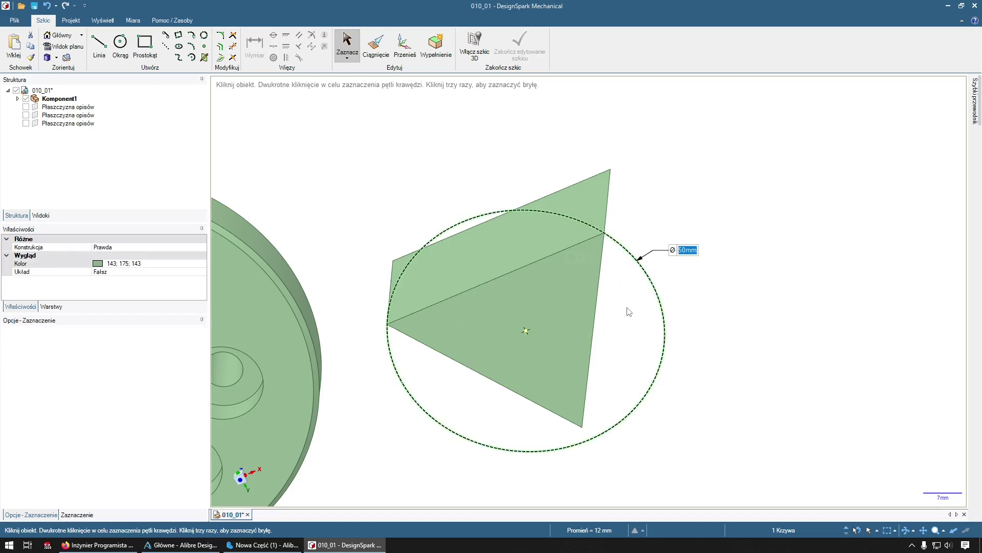
pyautogui.click(748, 362)
pyautogui.moveTo(743, 361); pyautogui.dragTo(733, 325, button='middle')
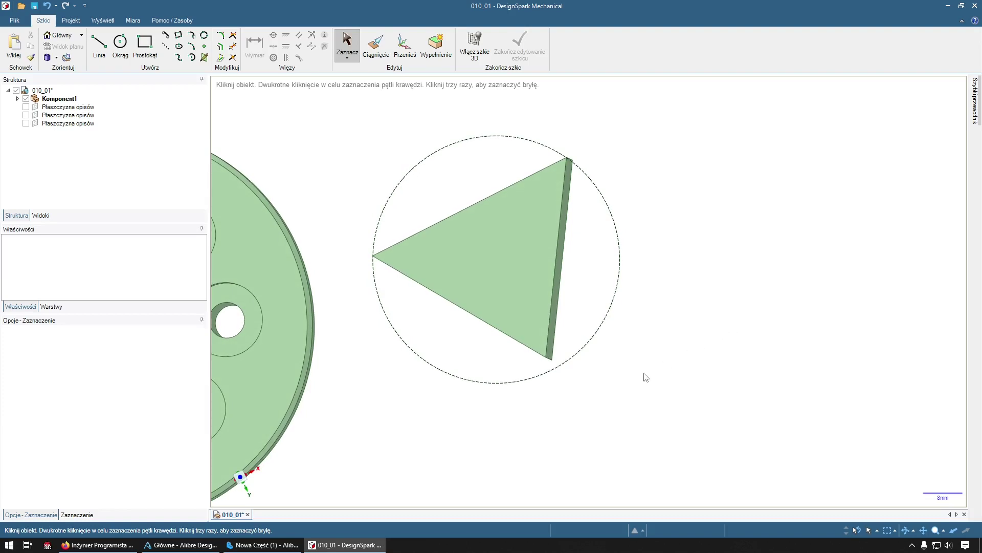
pyautogui.moveTo(644, 373); pyautogui.dragTo(664, 325, button='middle')
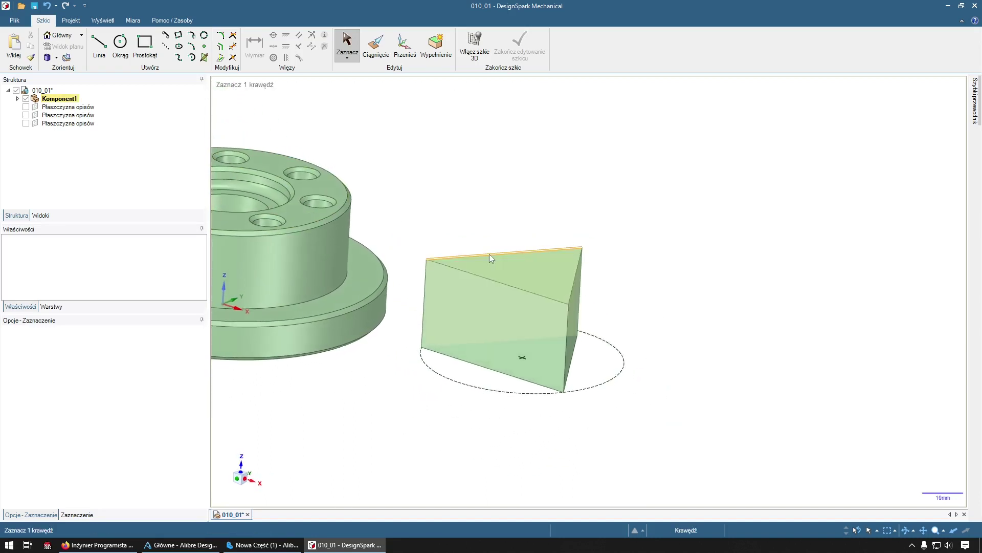
pyautogui.press('Escape')
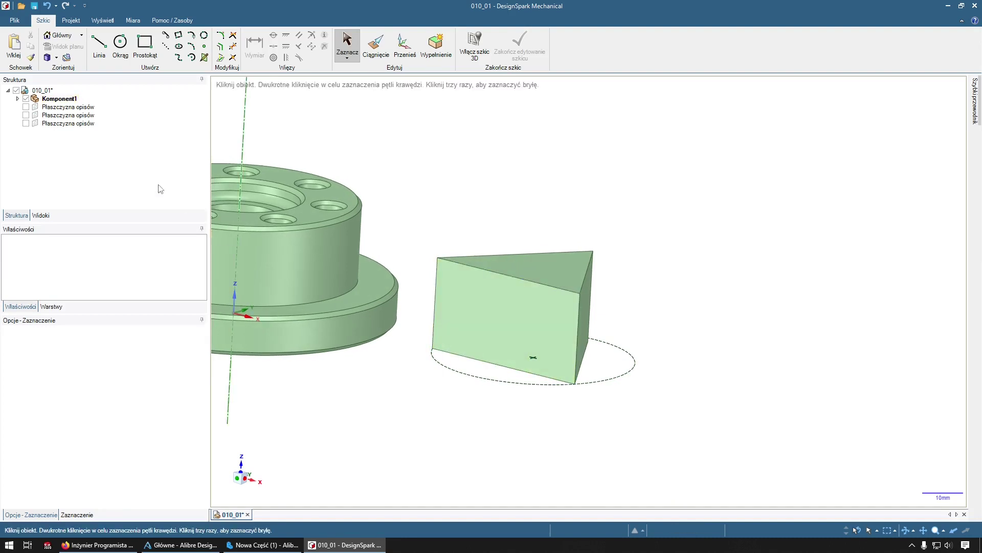
# Step: Expand Komponent1 in the structure tree and highlight its flange and prism solid bodies in turn
pyautogui.click(18, 98)
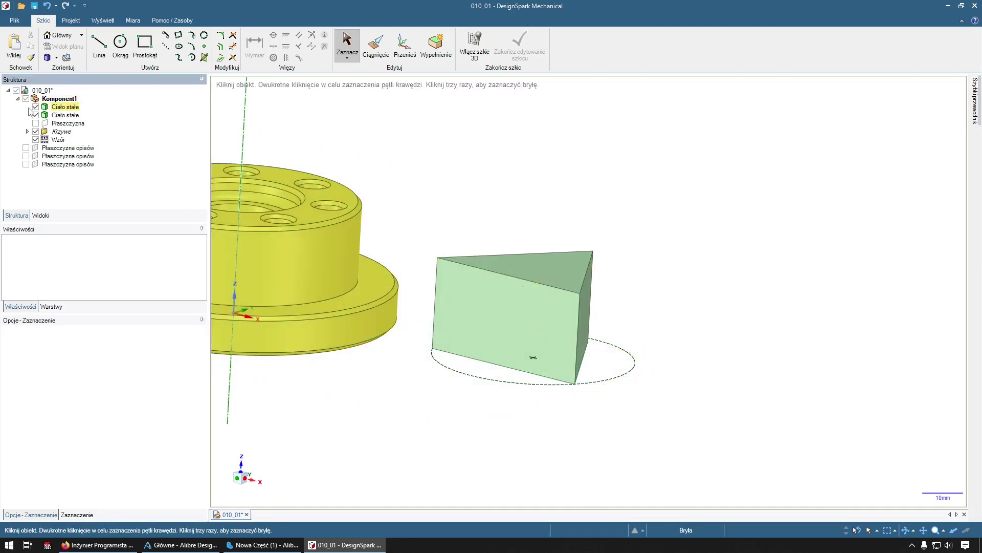
pyautogui.press('z')
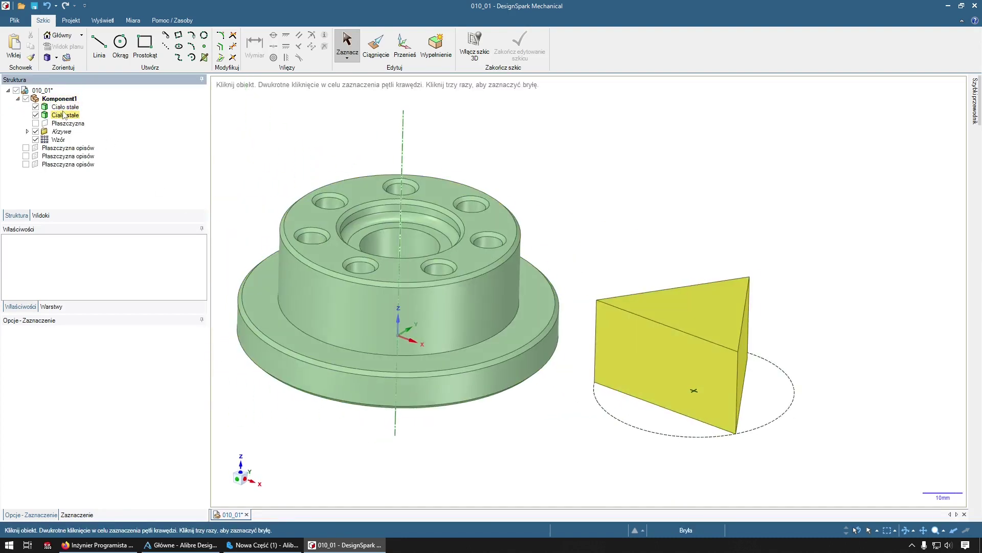
pyautogui.click(64, 109)
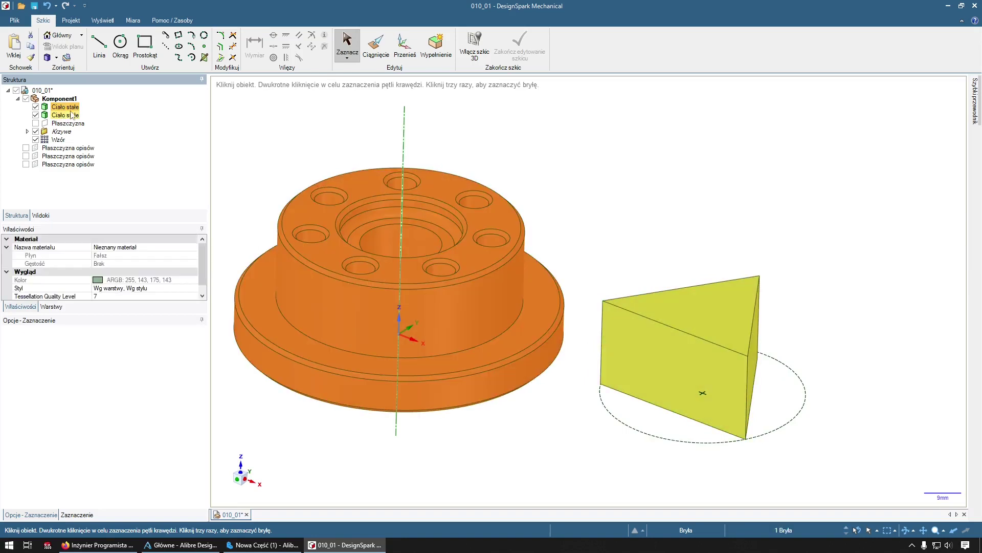
pyautogui.click(215, 145)
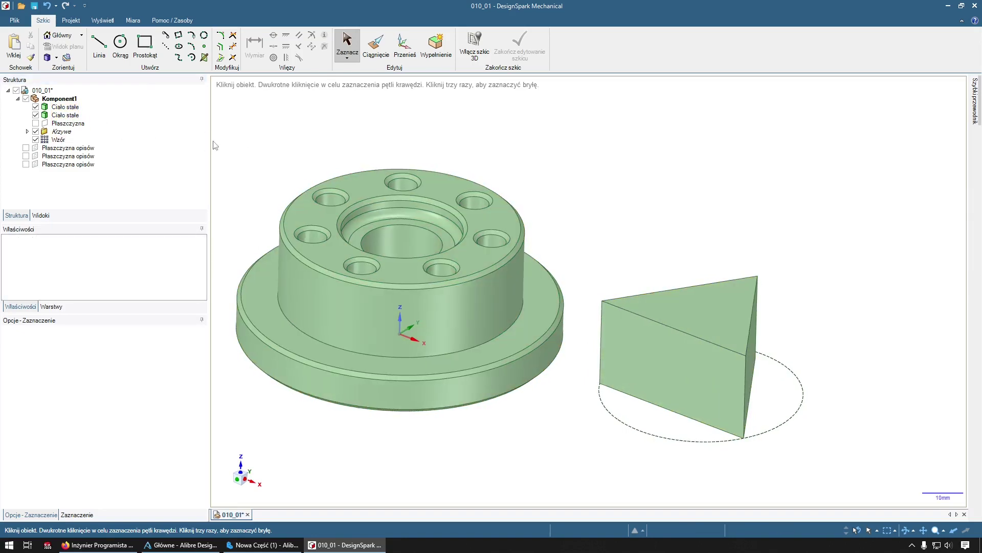
pyautogui.click(78, 120)
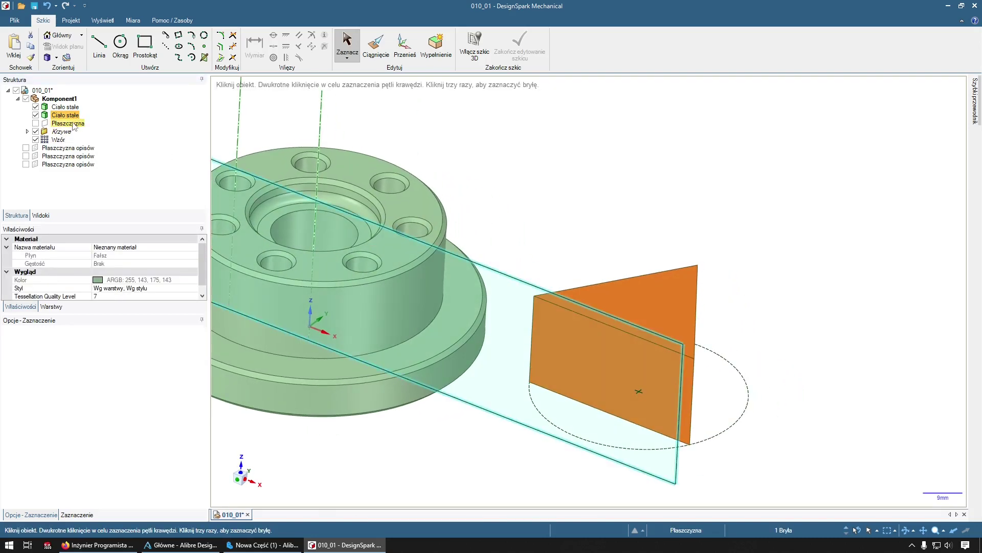
# Step: Inspect the flange's hole pattern and expand the Krzywe group to show the construction circle entry
pyautogui.click(58, 139)
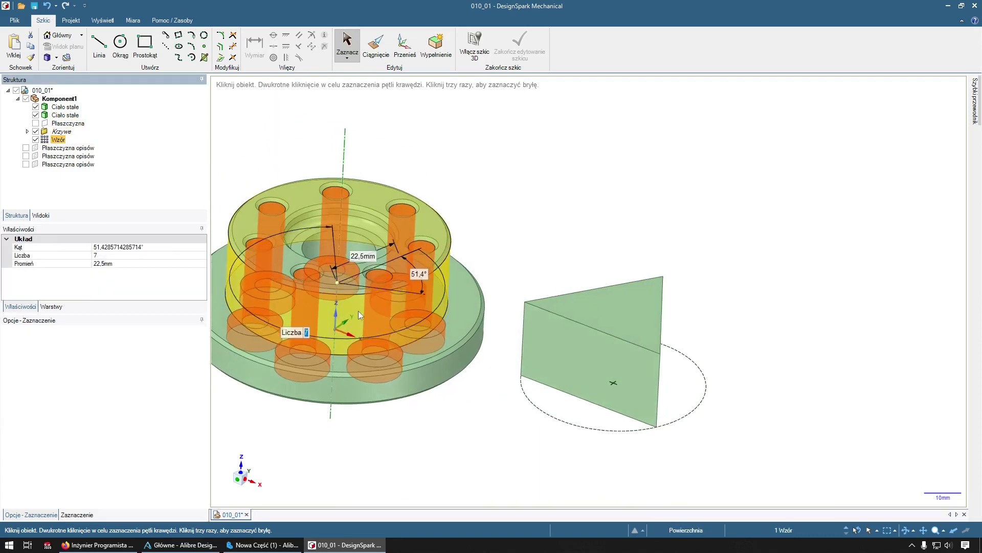
pyautogui.click(604, 239)
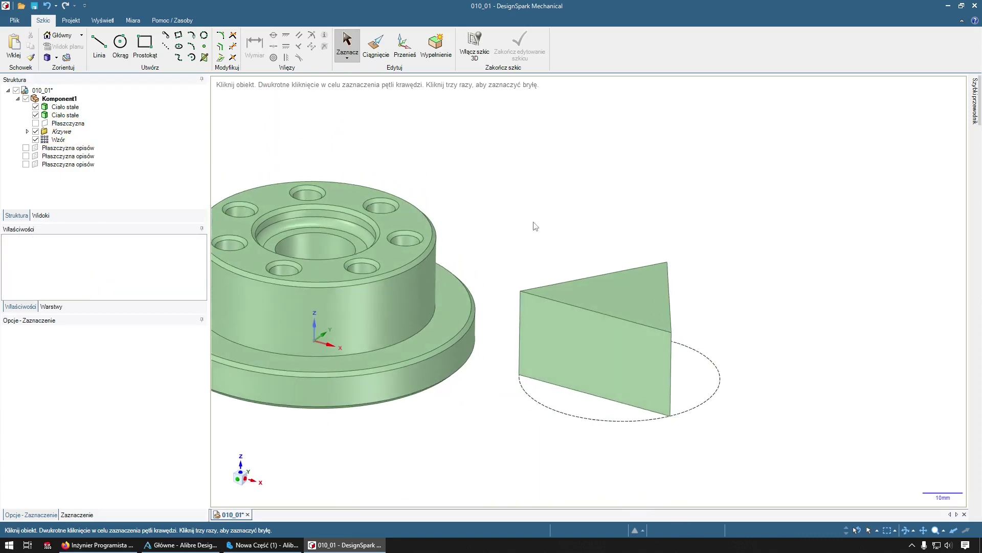
pyautogui.click(26, 132)
# Step: Select the prism's three side faces and pull them outward together to enlarge its triangular section
pyautogui.moveTo(602, 389); pyautogui.dragTo(608, 327, button='middle')
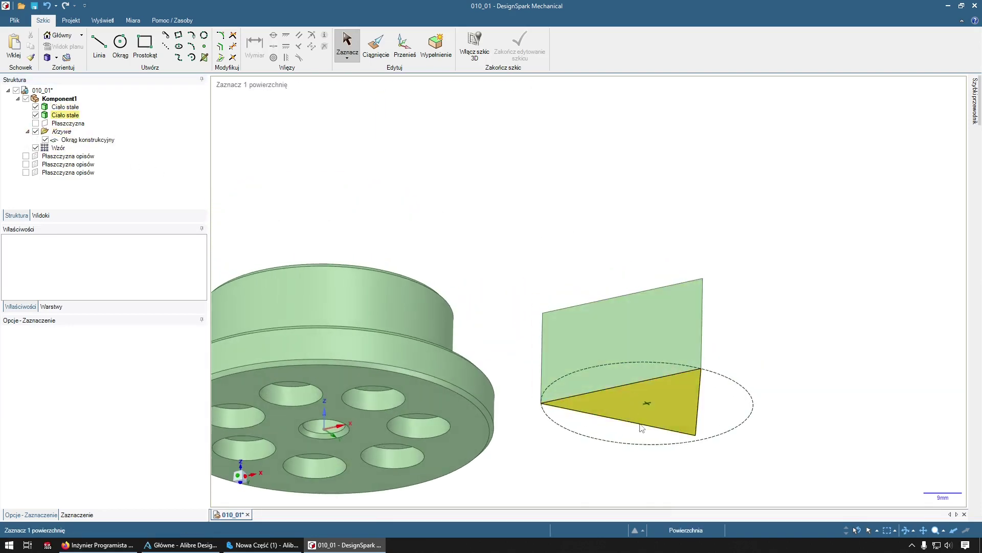
pyautogui.moveTo(641, 427); pyautogui.dragTo(681, 397, button='middle')
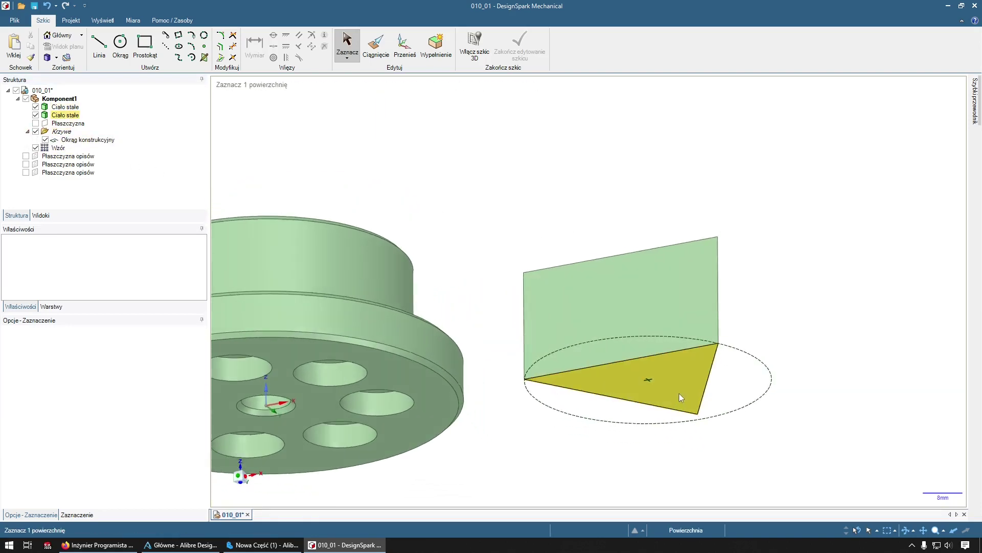
pyautogui.click(648, 363)
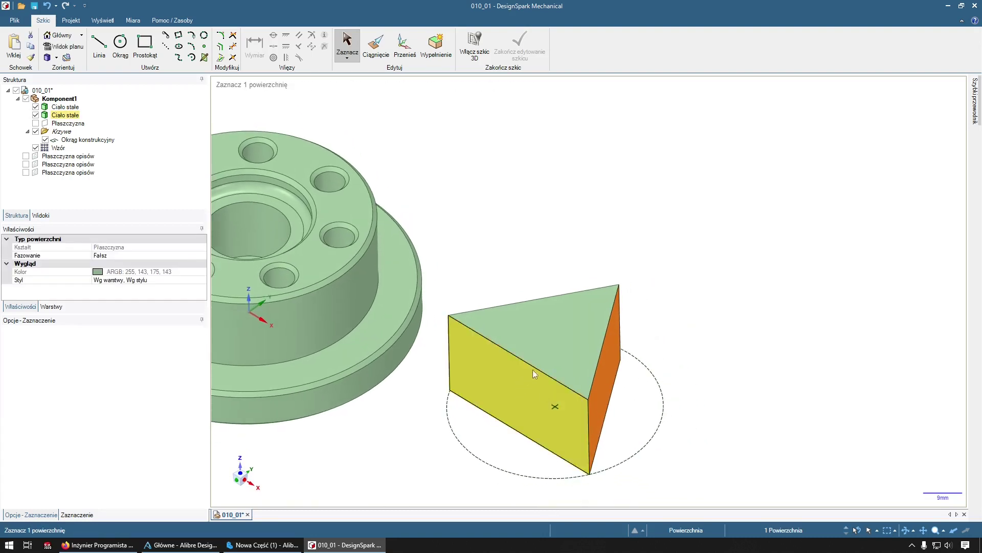
pyautogui.click(536, 351)
pyautogui.click(512, 364)
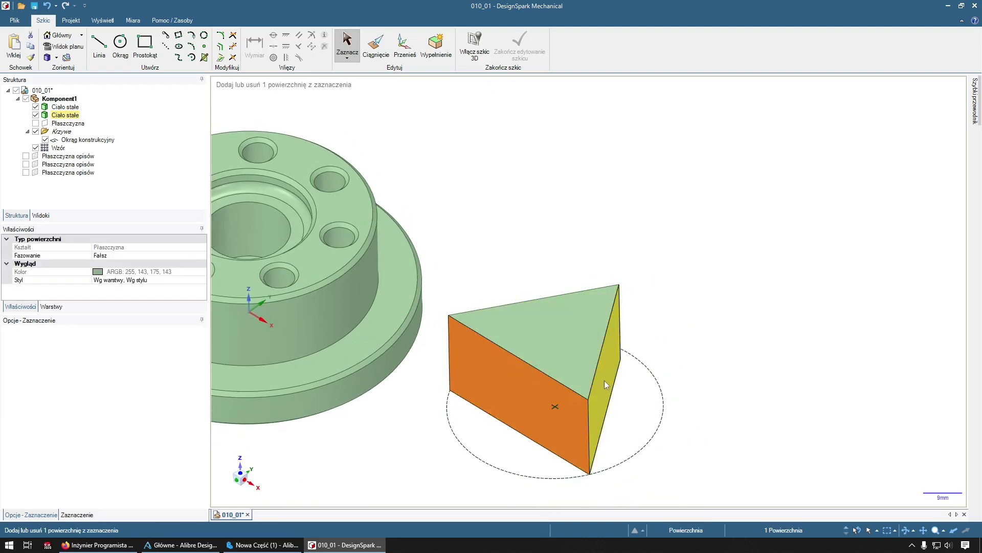
pyautogui.keyDown('ctrl'); pyautogui.click(605, 381); pyautogui.keyUp('ctrl')
pyautogui.moveTo(711, 381); pyautogui.dragTo(440, 215, button='middle')
pyautogui.keyDown('ctrl'); pyautogui.click(530, 290); pyautogui.keyUp('ctrl')
pyautogui.press('p')
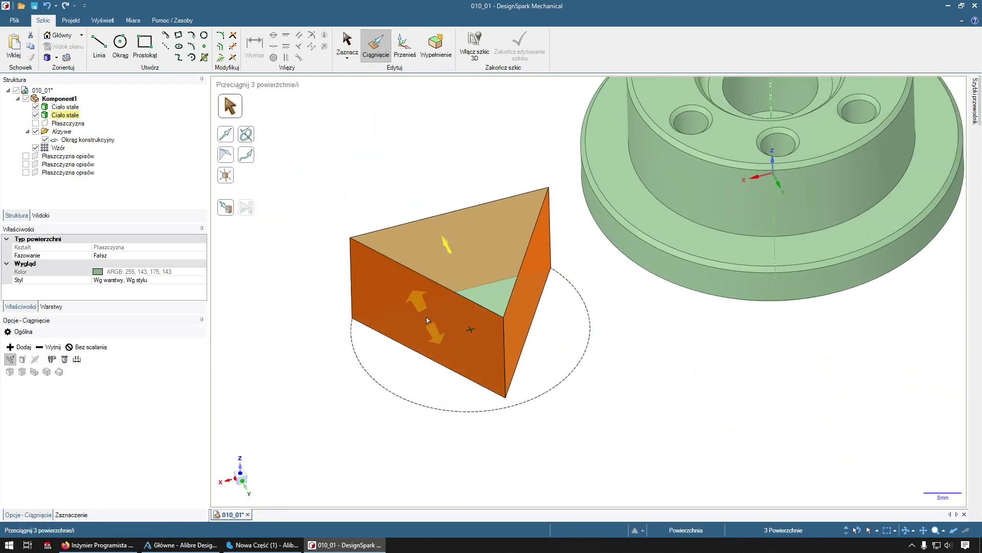
pyautogui.moveTo(425, 320); pyautogui.dragTo(402, 326)
pyautogui.moveTo(402, 326); pyautogui.dragTo(620, 432, button='middle')
pyautogui.click(561, 358)
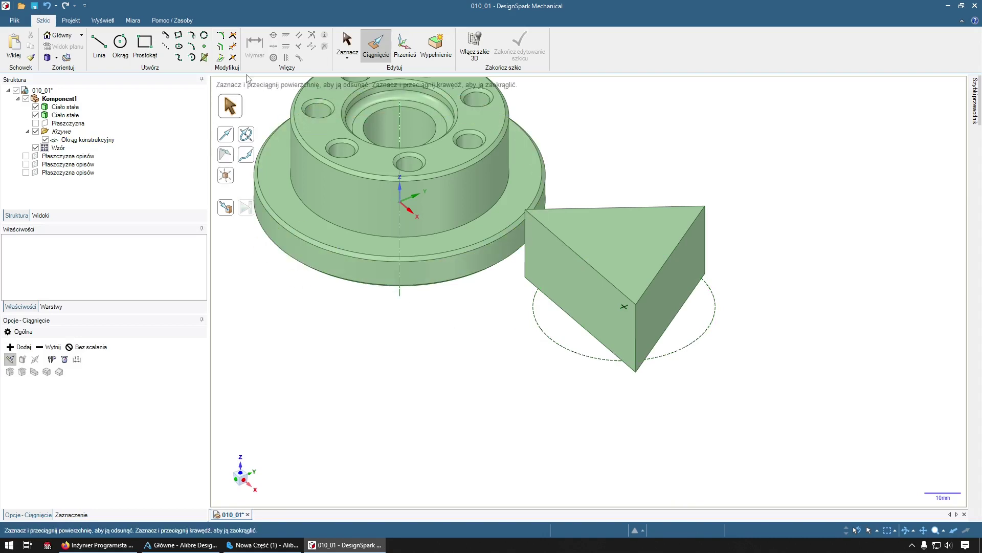
pyautogui.click(318, 163)
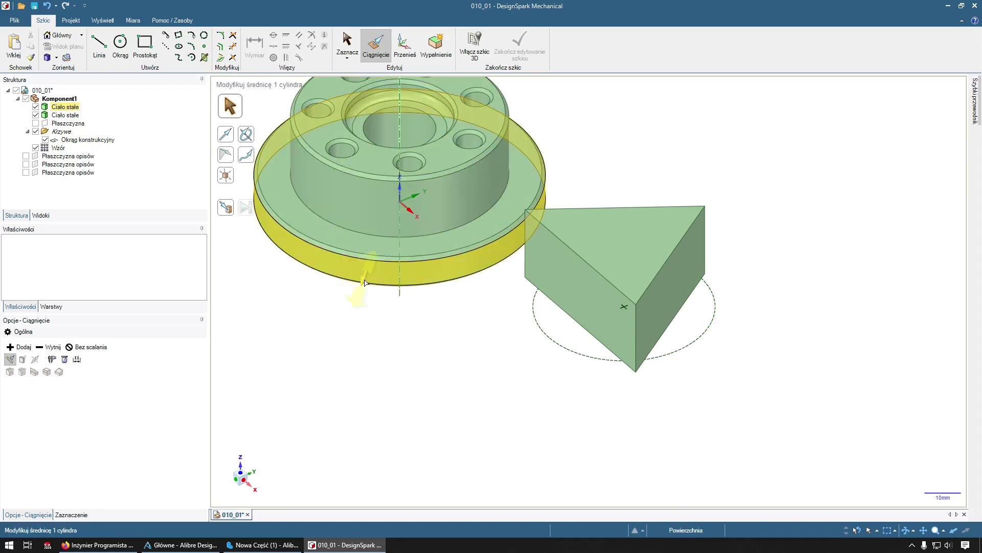
pyautogui.click(420, 326)
pyautogui.scroll(-2, 480, 403)
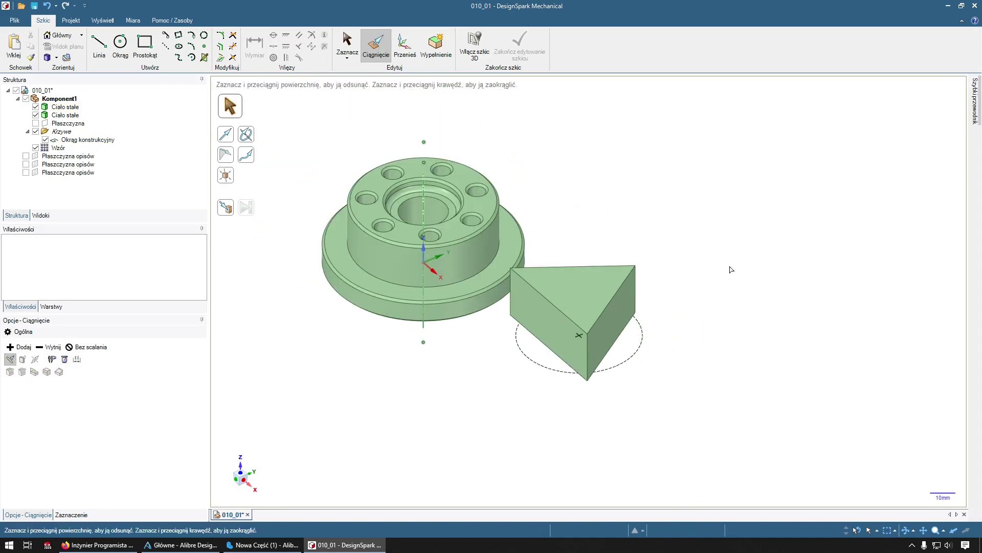
pyautogui.scroll(2, 732, 270)
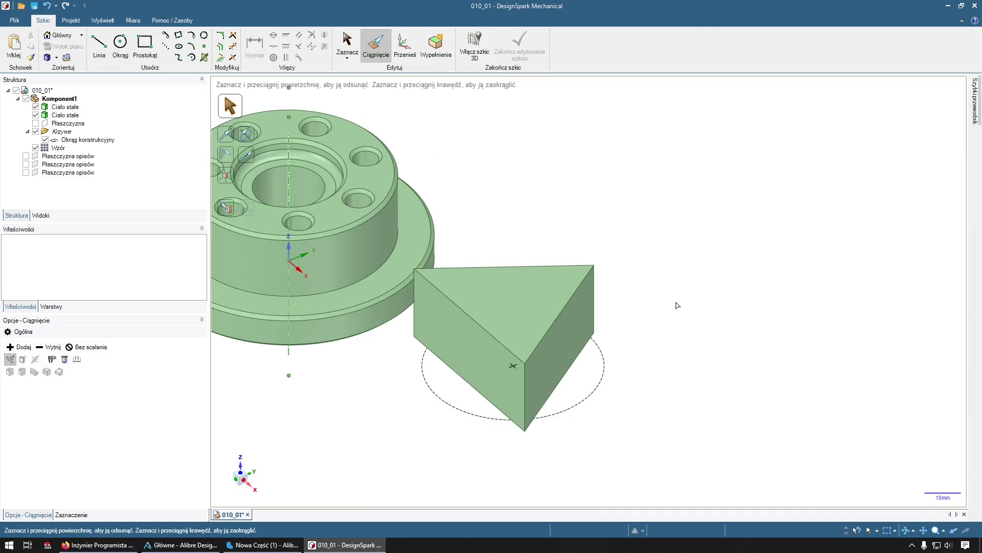
pyautogui.scroll(-2, 425, 395)
pyautogui.scroll(1, 362, 223)
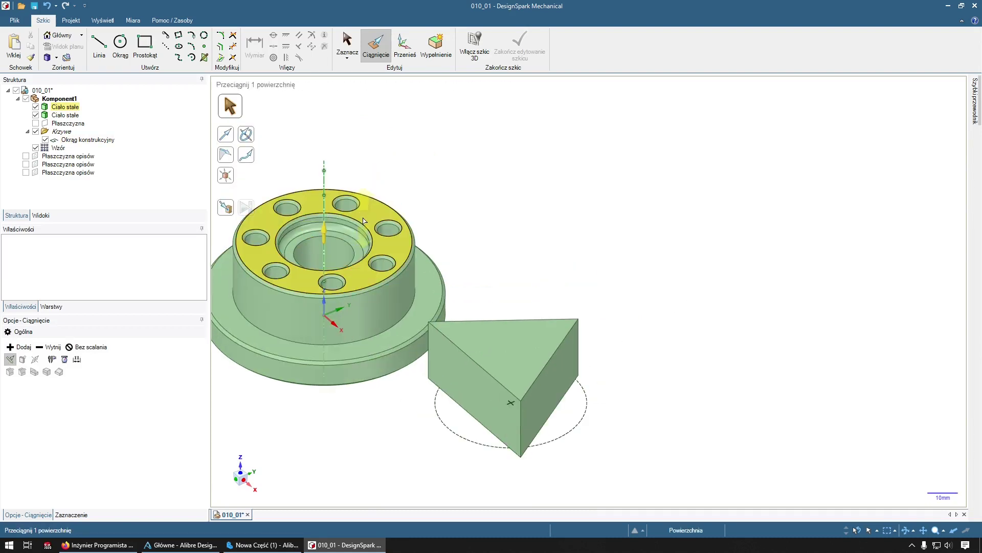
pyautogui.scroll(1, 364, 222)
pyautogui.click(406, 182)
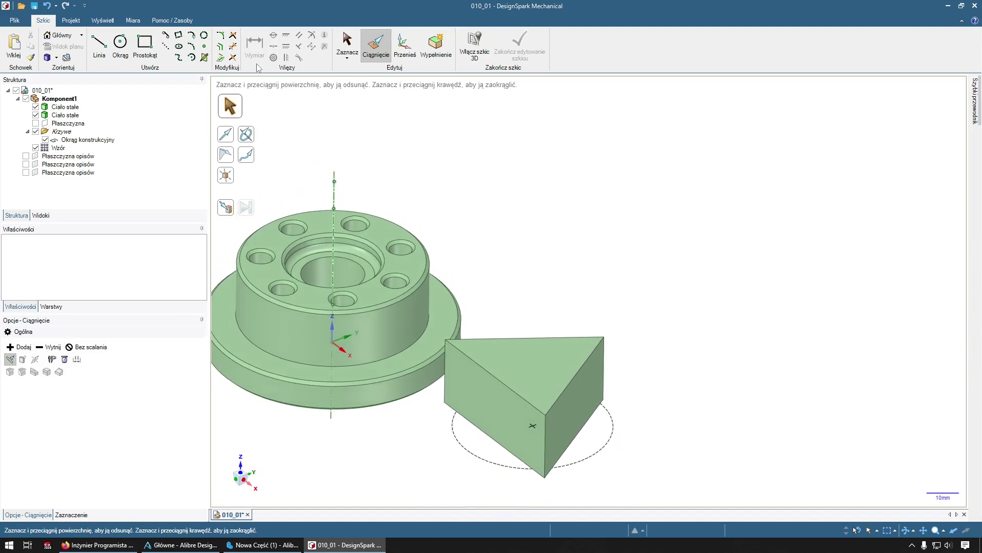
pyautogui.moveTo(259, 68); pyautogui.dragTo(307, 86, button='middle')
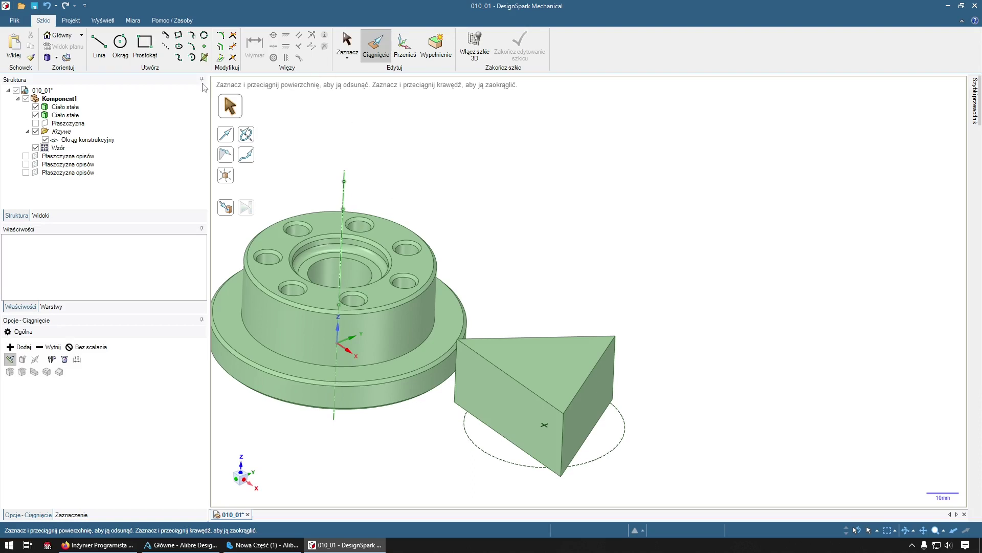
pyautogui.moveTo(417, 324); pyautogui.dragTo(542, 343, button='middle')
pyautogui.scroll(-1, 542, 343)
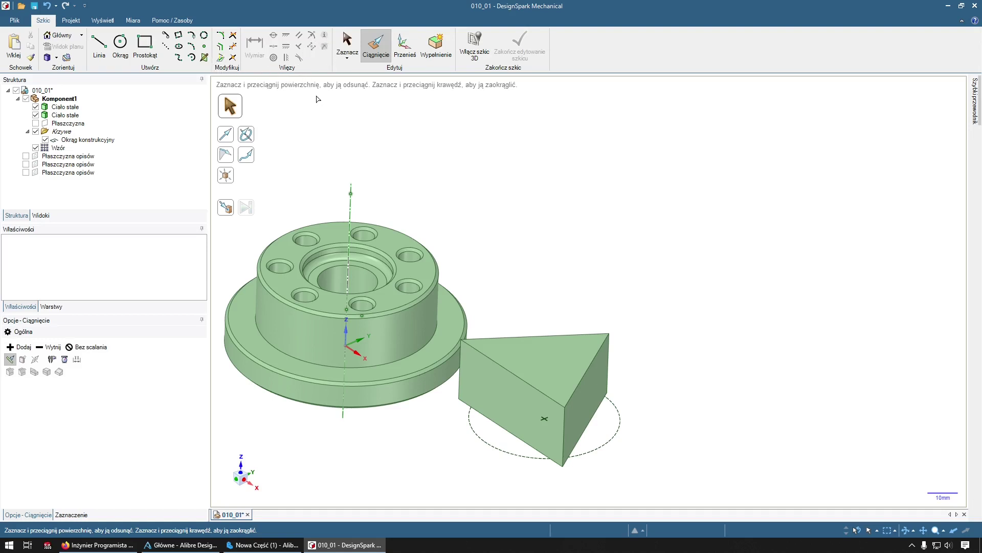
pyautogui.moveTo(317, 98); pyautogui.dragTo(545, 317, button='middle')
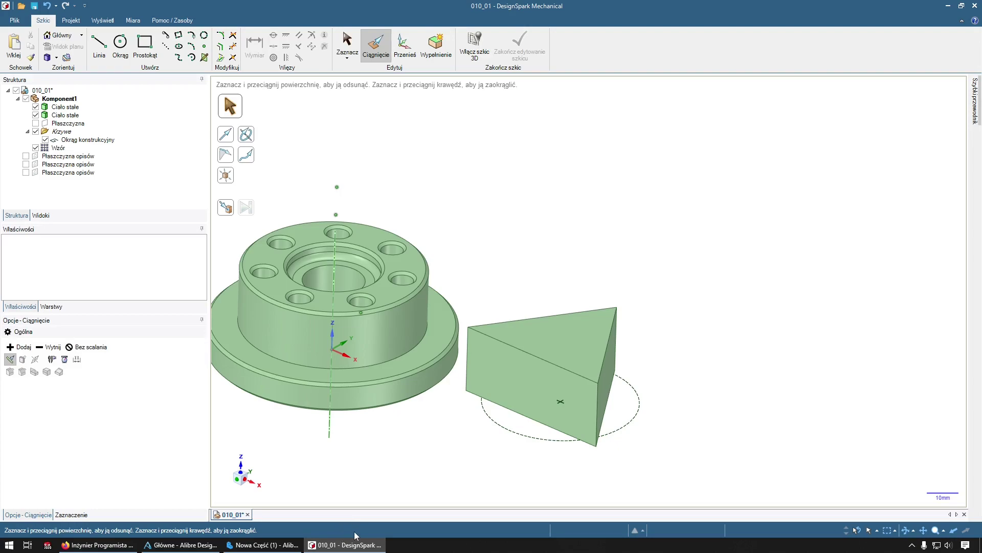
# Step: Switch to the Nowa Część (1) part in Alibre Design Expert and examine the extruded frame
pyautogui.click(263, 545)
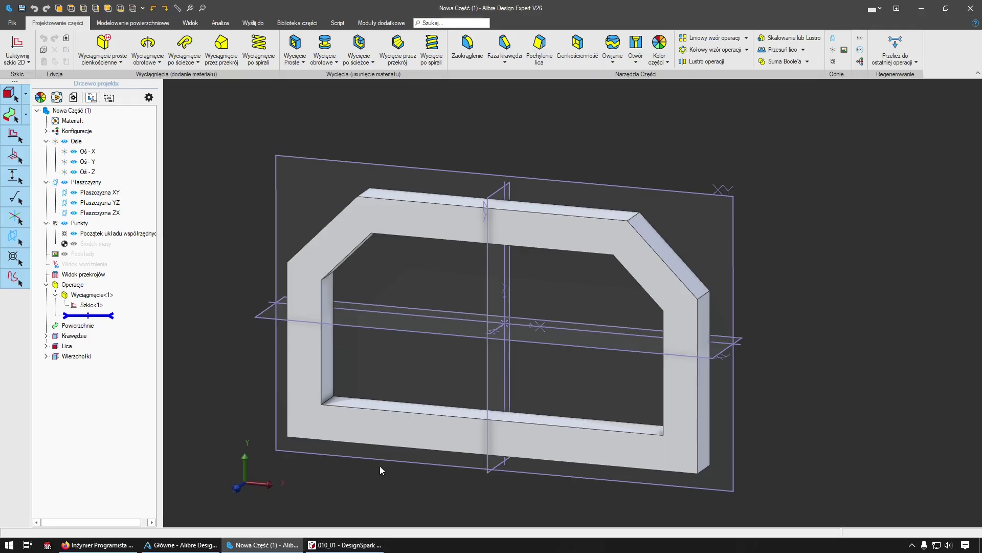
pyautogui.scroll(1, 401, 340)
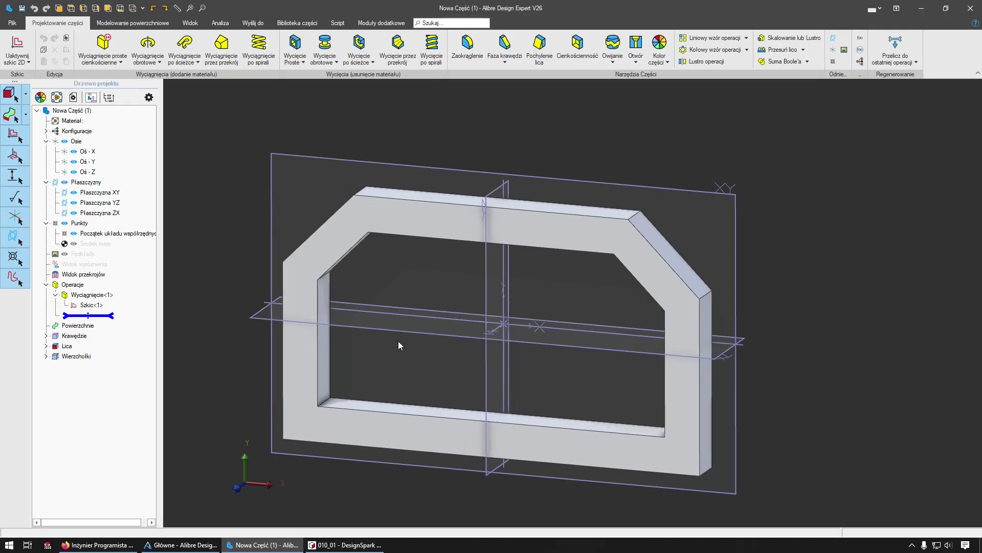
pyautogui.moveTo(359, 348); pyautogui.dragTo(356, 336, button='middle')
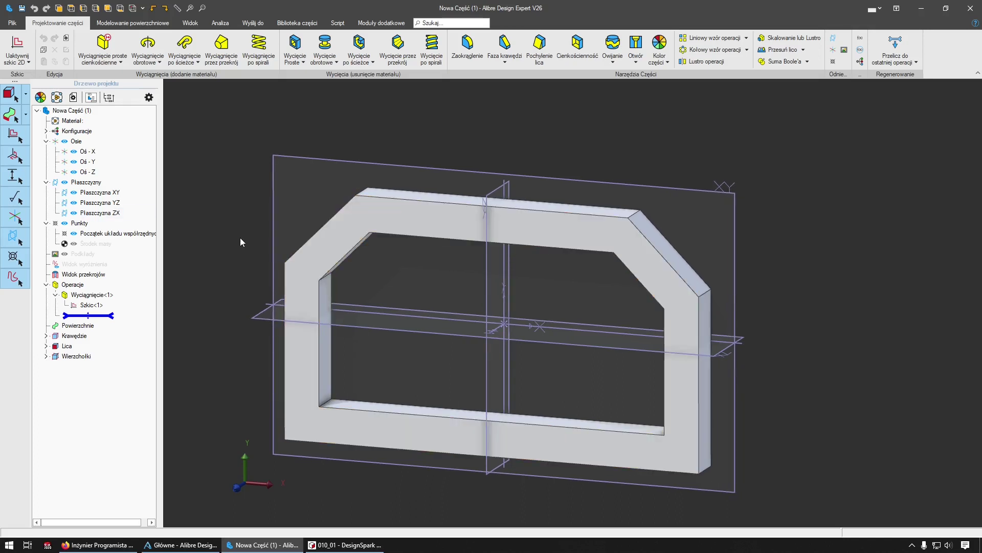
# Step: Open Szkic<1> of the Wyciągnięcie<1> extrusion for editing
pyautogui.moveTo(240, 237); pyautogui.dragTo(241, 234, button='middle')
pyautogui.scroll(-1, 263, 314)
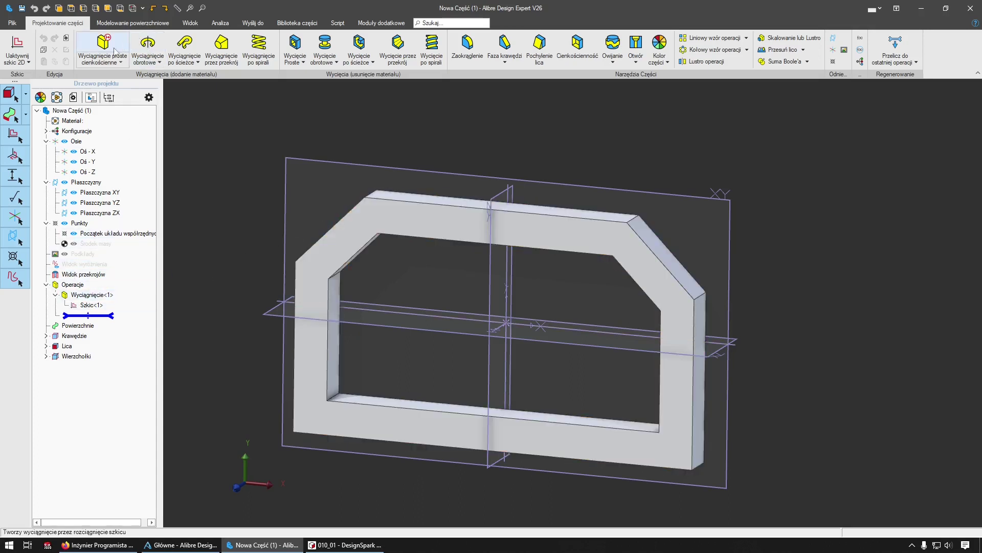
pyautogui.rightClick(89, 307)
pyautogui.click(205, 282)
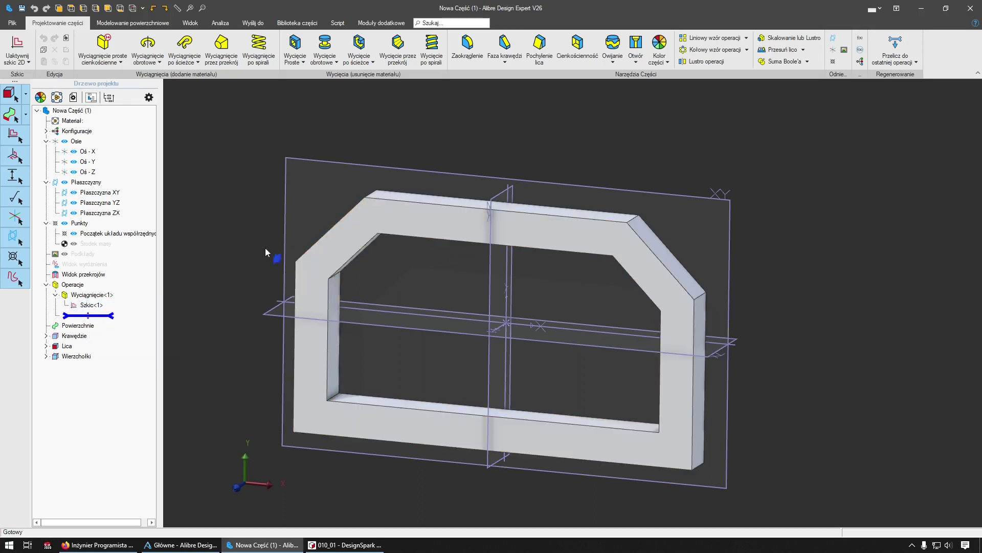
pyautogui.rightClick(87, 306)
pyautogui.click(104, 310)
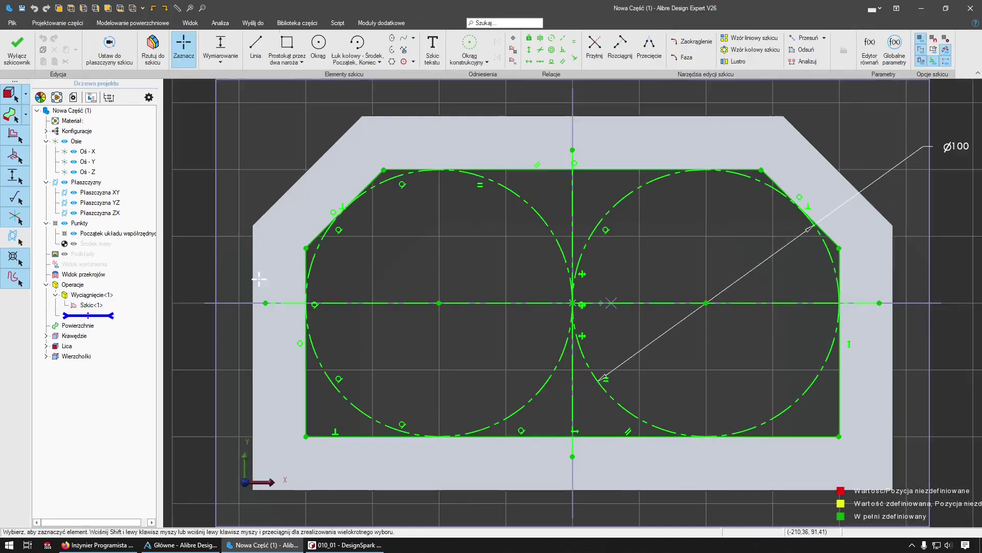
# Step: Try to move the upper corner point and the top edge of the inner sketch profile
pyautogui.scroll(-2, 351, 317)
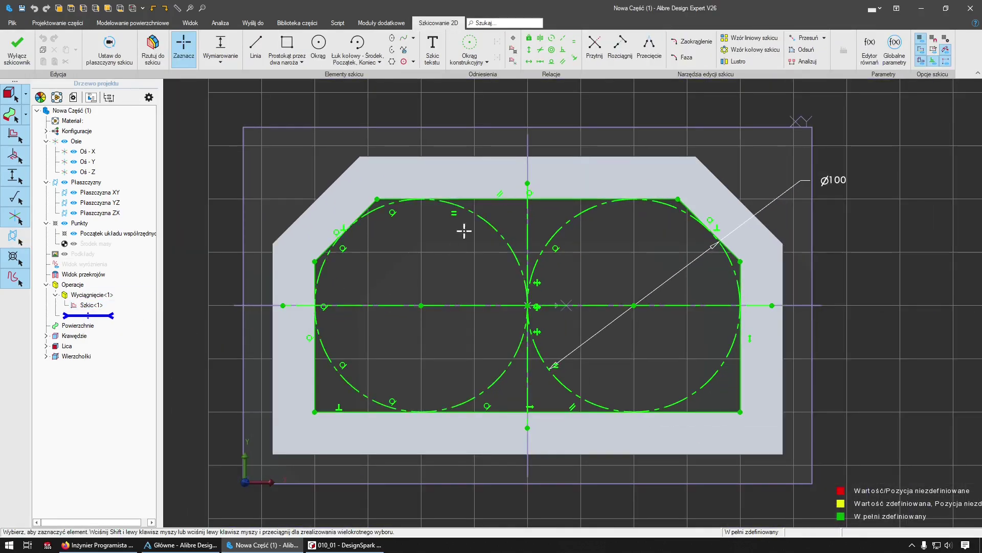
pyautogui.scroll(-1, 371, 302)
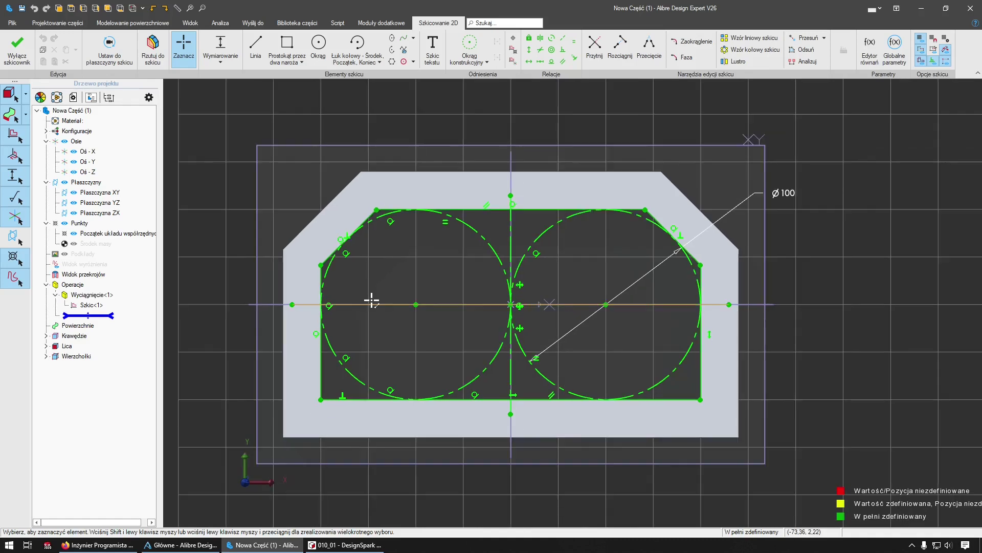
pyautogui.scroll(-1, 379, 300)
pyautogui.scroll(1, 494, 266)
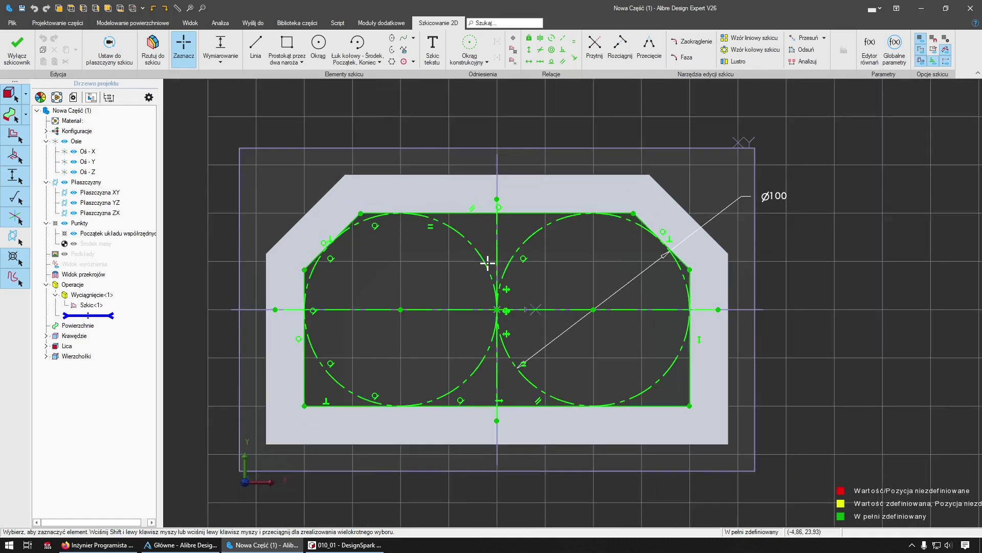
pyautogui.scroll(-1, 421, 287)
pyautogui.scroll(1, 527, 265)
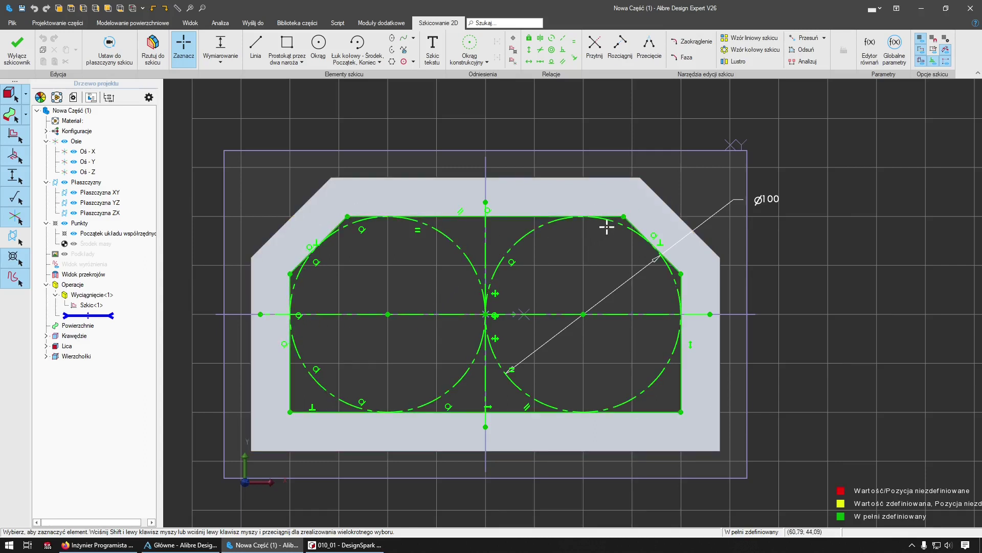
pyautogui.click(625, 216)
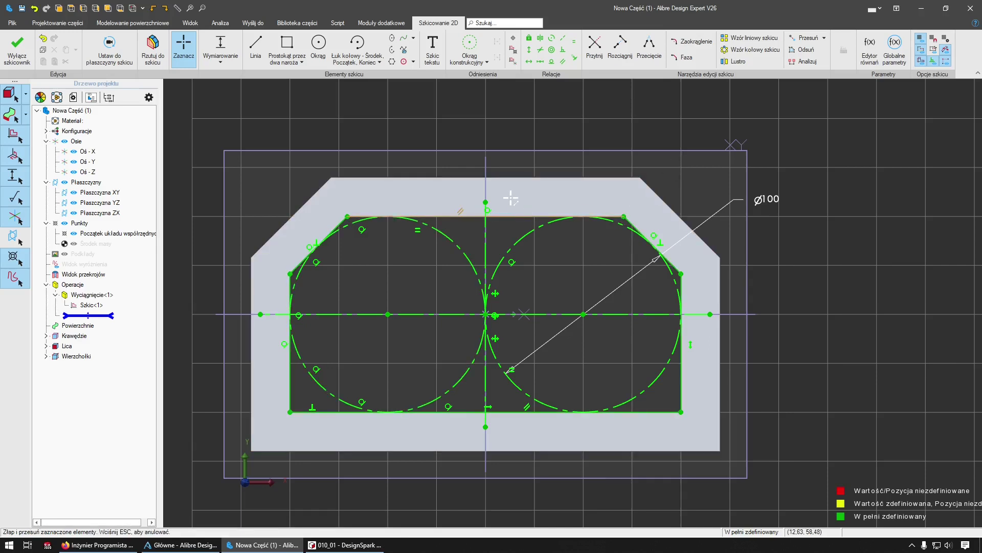
pyautogui.moveTo(517, 244); pyautogui.dragTo(549, 265)
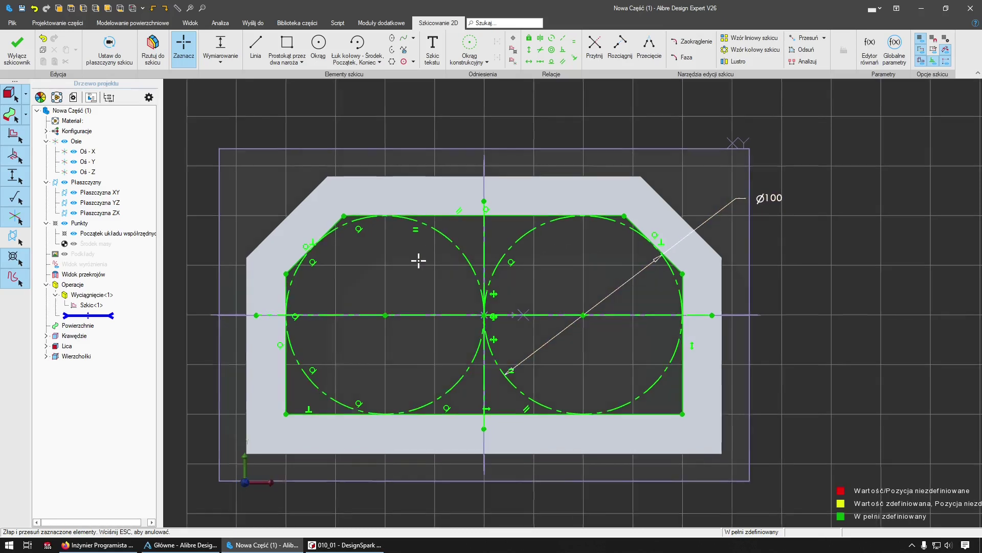
# Step: Examine the profile's relations, its two construction circles and the diameter dimension against the extruded frame
pyautogui.moveTo(417, 259)
pyautogui.mouseDown(button='middle')
pyautogui.moveTo(414, 269)
pyautogui.moveTo(423, 255)
pyautogui.moveTo(401, 246)
pyautogui.moveTo(396, 260)
pyautogui.mouseUp(button='middle')
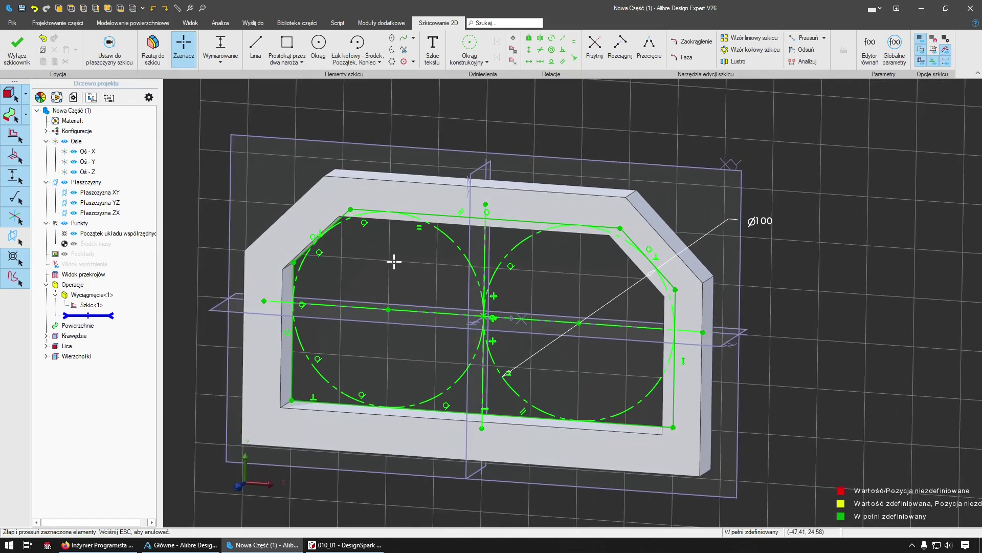
pyautogui.moveTo(391, 270); pyautogui.dragTo(476, 269, button='middle')
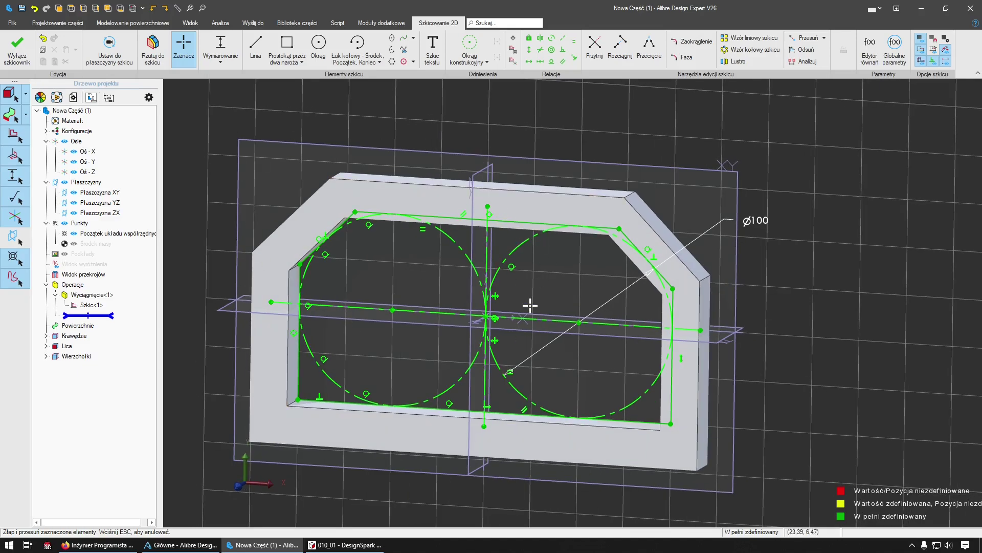
pyautogui.moveTo(520, 234)
pyautogui.mouseDown(button='middle')
pyautogui.moveTo(647, 293)
pyautogui.moveTo(438, 298)
pyautogui.moveTo(638, 316)
pyautogui.moveTo(501, 307)
pyautogui.moveTo(410, 235)
pyautogui.moveTo(553, 292)
pyautogui.moveTo(546, 282)
pyautogui.mouseUp(button='middle')
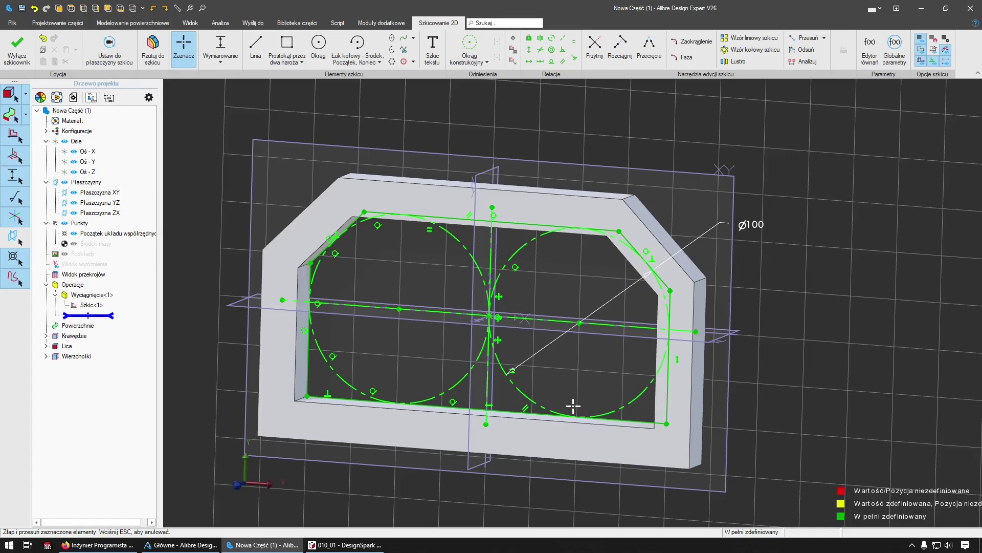
pyautogui.moveTo(526, 415)
pyautogui.mouseDown(button='middle')
pyautogui.moveTo(531, 432)
pyautogui.moveTo(522, 435)
pyautogui.moveTo(456, 377)
pyautogui.moveTo(443, 329)
pyautogui.moveTo(486, 307)
pyautogui.moveTo(535, 307)
pyautogui.moveTo(570, 330)
pyautogui.mouseUp(button='middle')
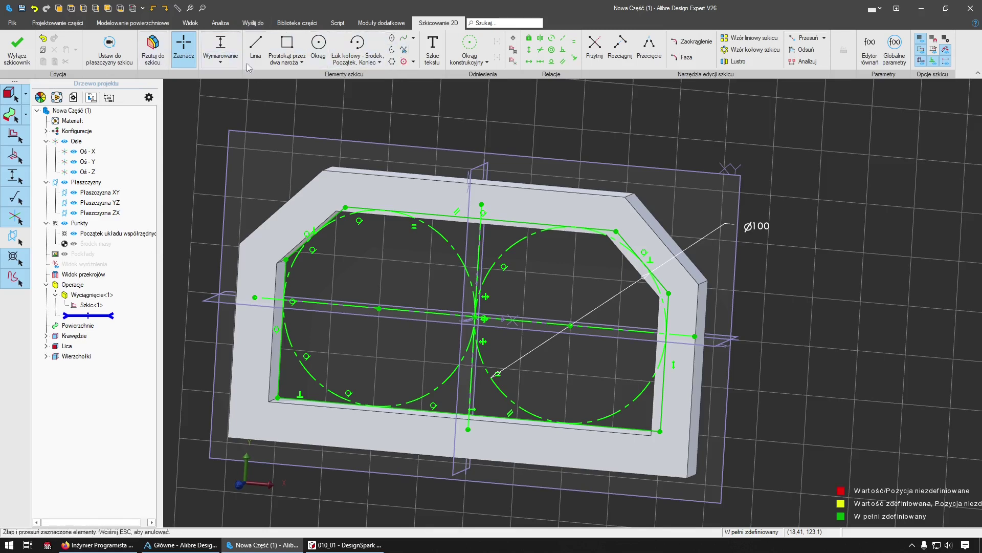
pyautogui.scroll(-1, 569, 91)
pyautogui.scroll(1, 582, 97)
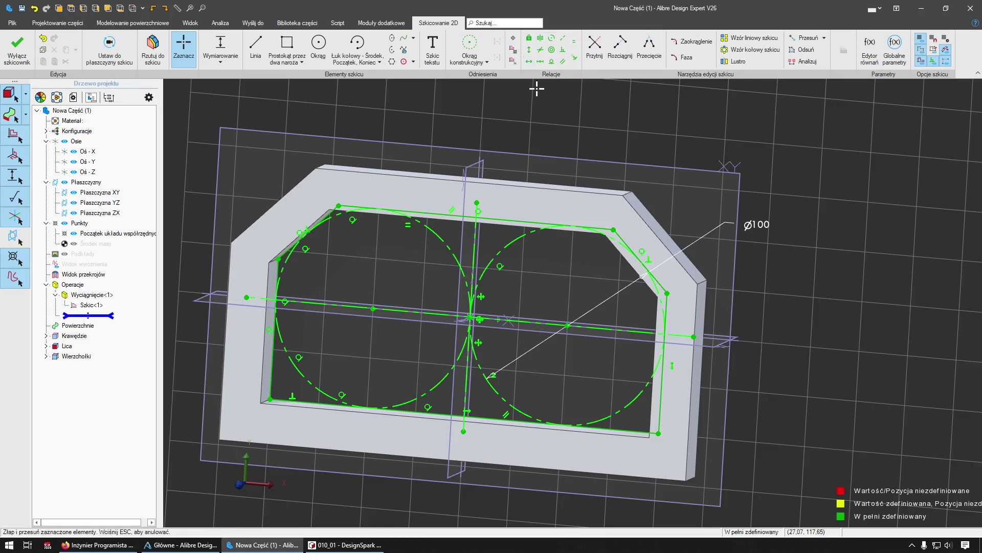
pyautogui.moveTo(540, 174); pyautogui.dragTo(507, 260, button='middle')
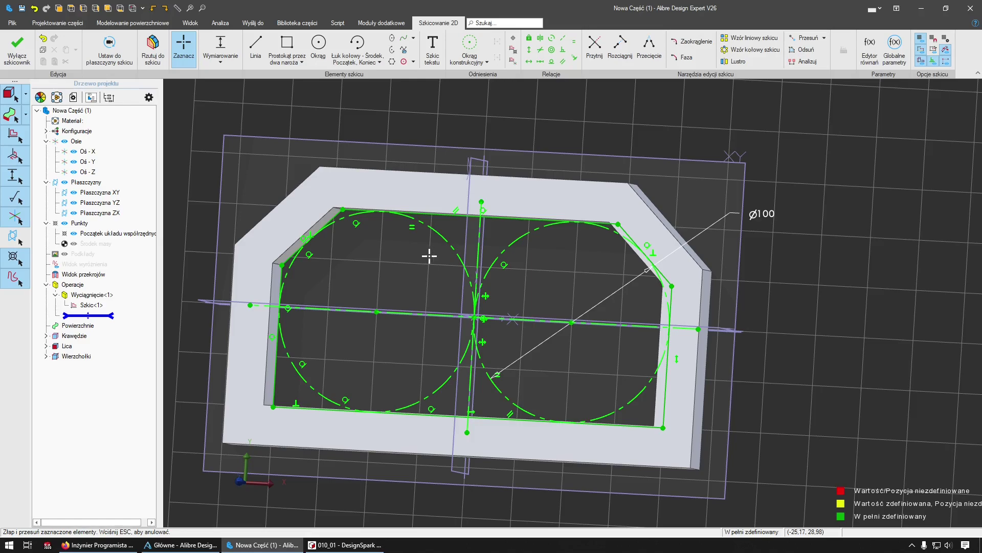
pyautogui.moveTo(429, 256)
pyautogui.mouseDown(button='middle')
pyautogui.moveTo(526, 267)
pyautogui.moveTo(486, 243)
pyautogui.mouseUp(button='middle')
pyautogui.moveTo(265, 300)
pyautogui.mouseDown(button='middle')
pyautogui.moveTo(272, 401)
pyautogui.moveTo(592, 435)
pyautogui.moveTo(533, 357)
pyautogui.moveTo(533, 281)
pyautogui.moveTo(483, 246)
pyautogui.moveTo(444, 239)
pyautogui.moveTo(509, 248)
pyautogui.moveTo(785, 244)
pyautogui.moveTo(767, 219)
pyautogui.moveTo(511, 227)
pyautogui.mouseUp(button='middle')
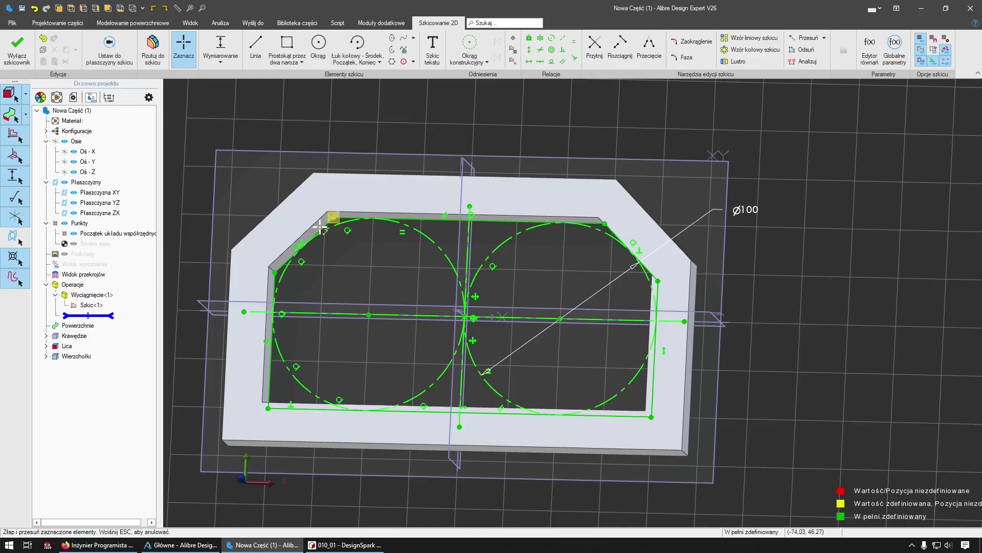
pyautogui.moveTo(320, 227); pyautogui.dragTo(698, 261, button='middle')
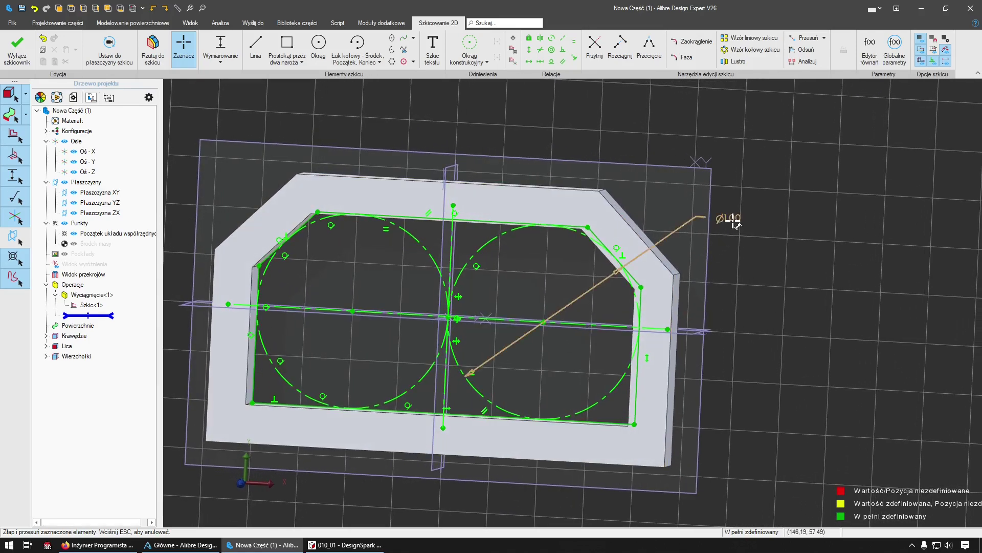
# Step: Set the construction circle's diameter to 80 mm and exit the sketch to update the frame
pyautogui.moveTo(734, 220); pyautogui.dragTo(747, 221, button='middle')
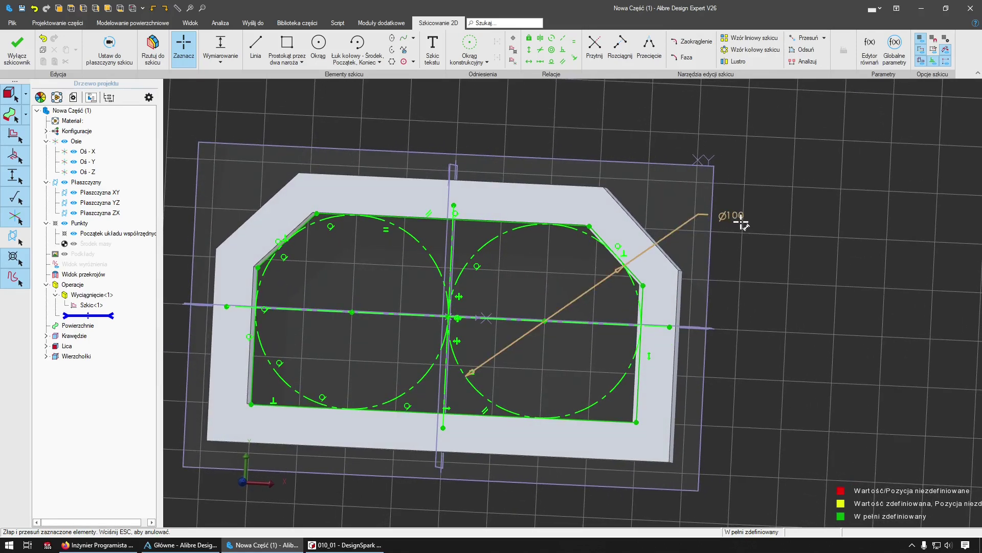
pyautogui.doubleClick(735, 216)
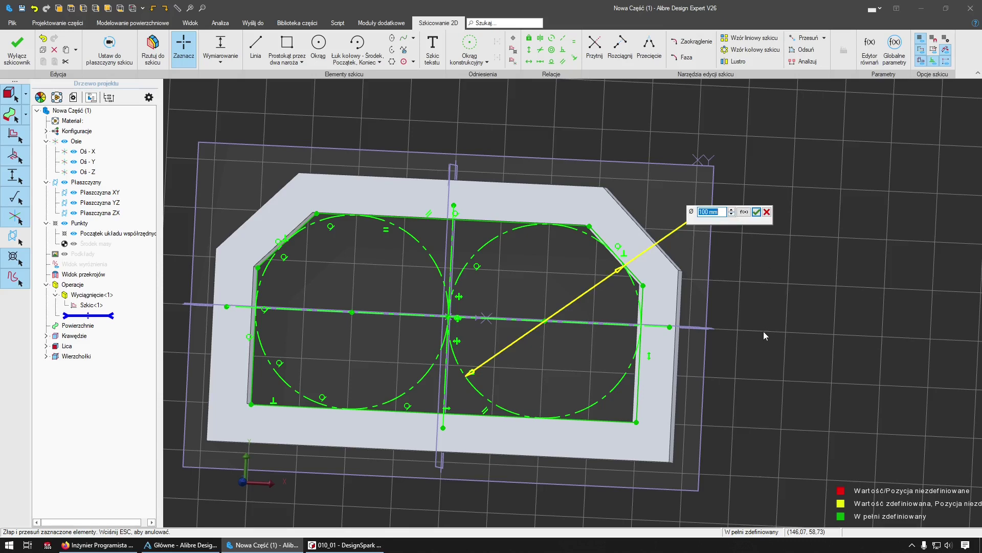
pyautogui.scroll(1, 764, 331)
pyautogui.moveTo(764, 333); pyautogui.dragTo(762, 339, button='middle')
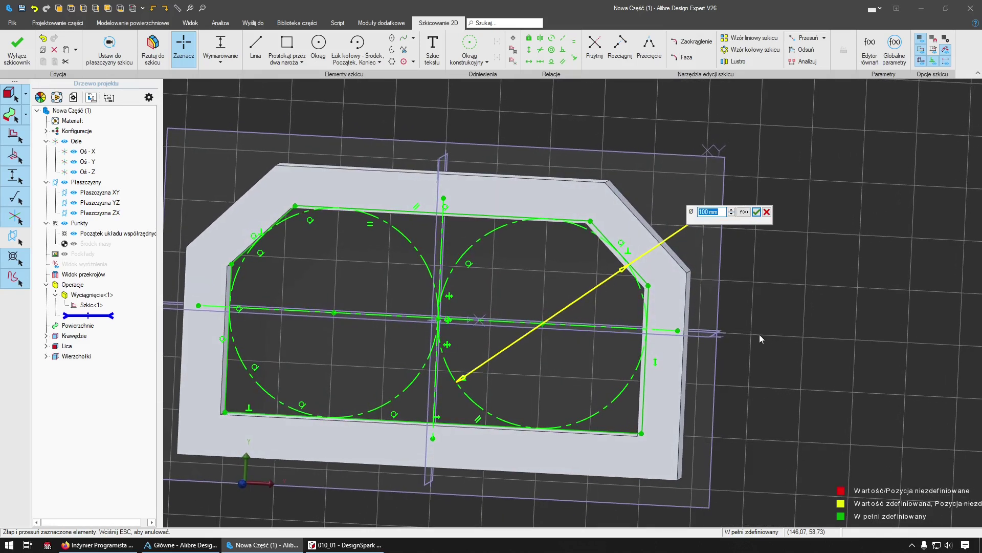
pyautogui.write('80')
pyautogui.press('Return')
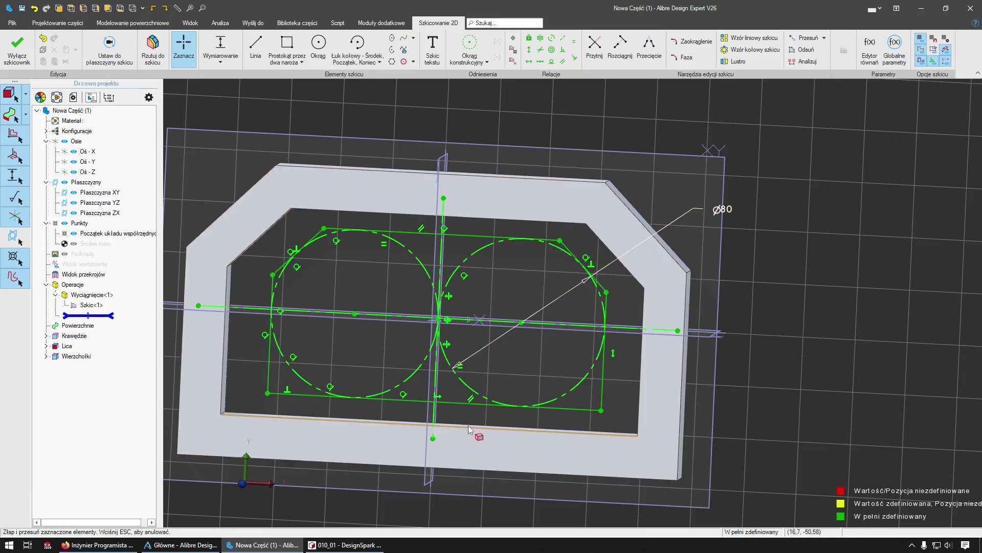
pyautogui.press('Escape')
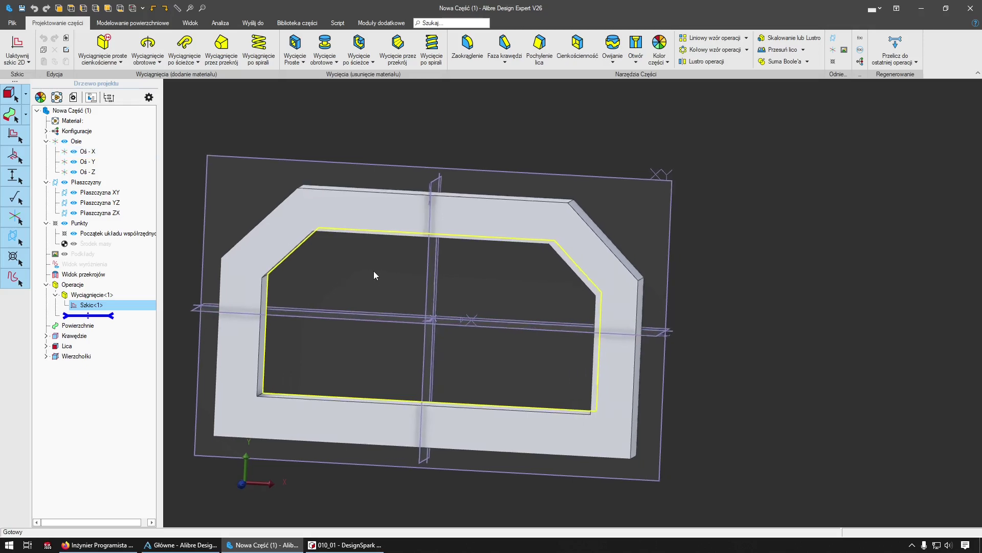
# Step: Reopen Szkic<1>, sketch a construction circle about 53 mm in diameter to the right of the frame, and shift it slightly sideways
pyautogui.rightClick(85, 304)
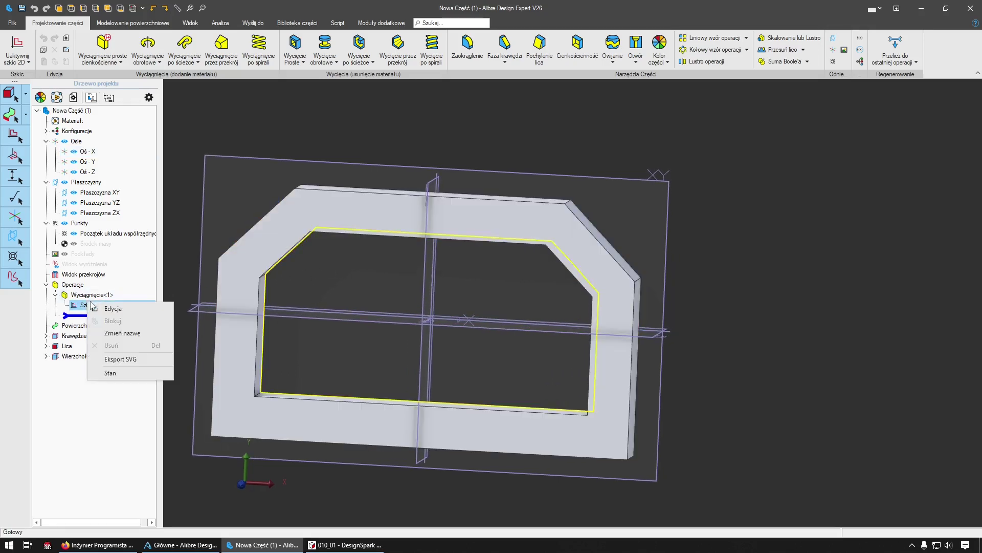
pyautogui.click(97, 310)
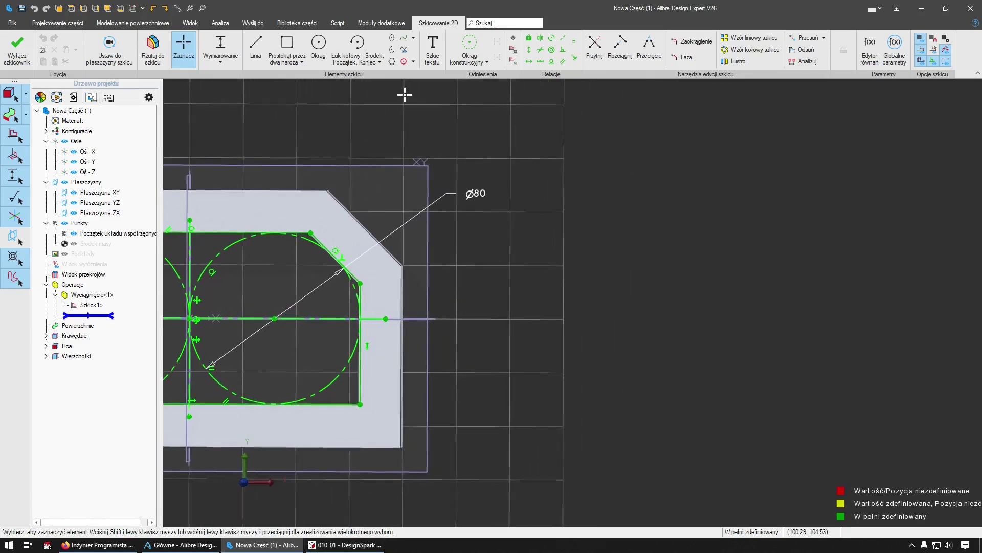
pyautogui.click(318, 46)
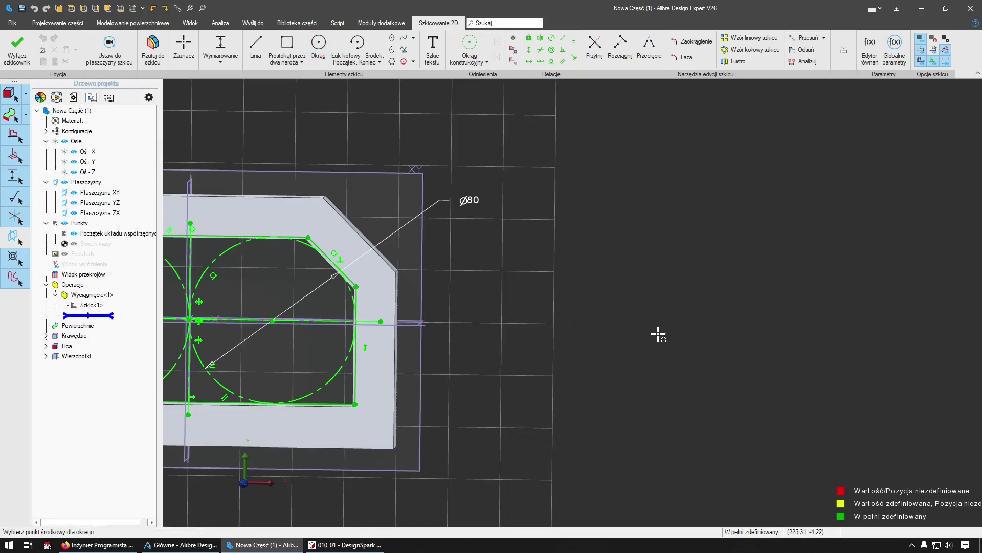
pyautogui.click(631, 324)
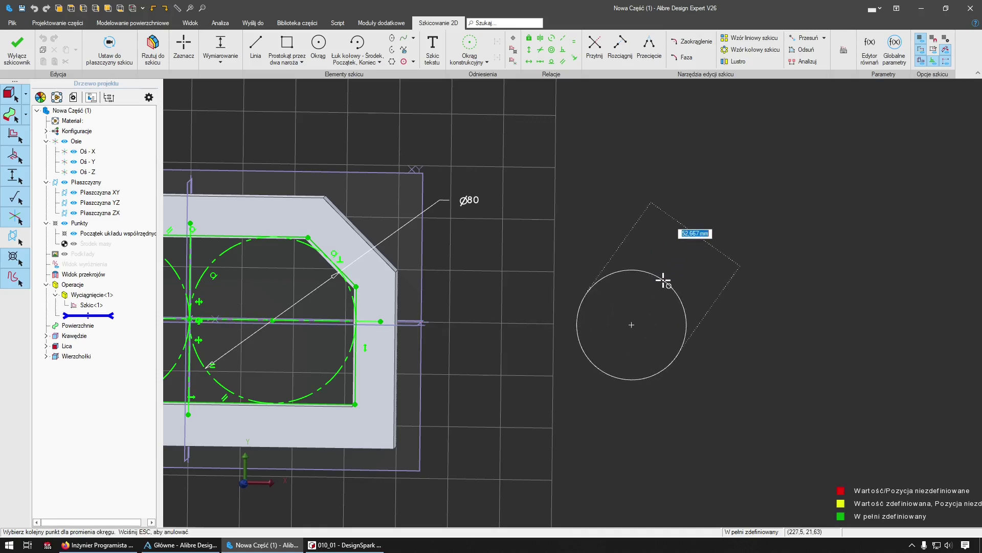
pyautogui.click(662, 278)
pyautogui.press('Escape')
pyautogui.moveTo(637, 321); pyautogui.dragTo(650, 290)
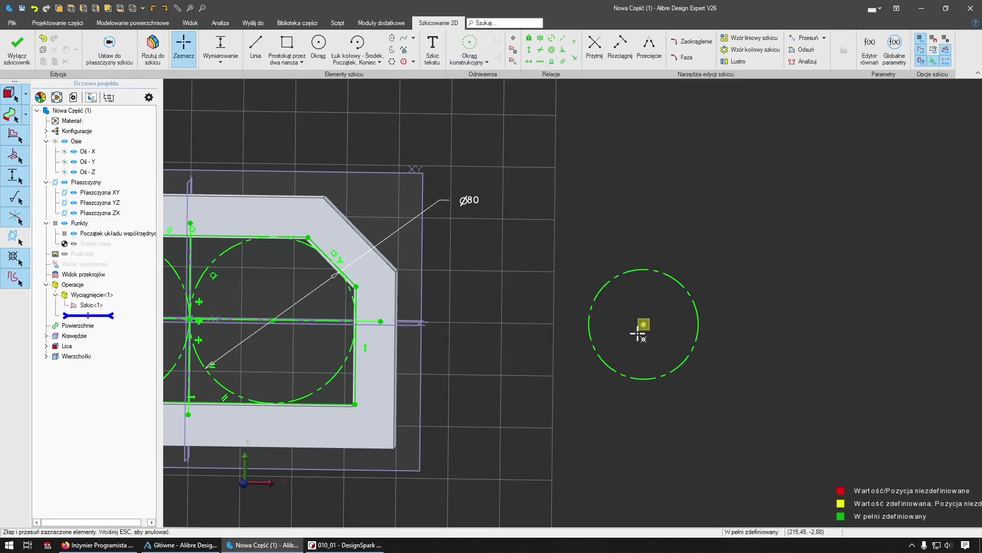
pyautogui.click(574, 57)
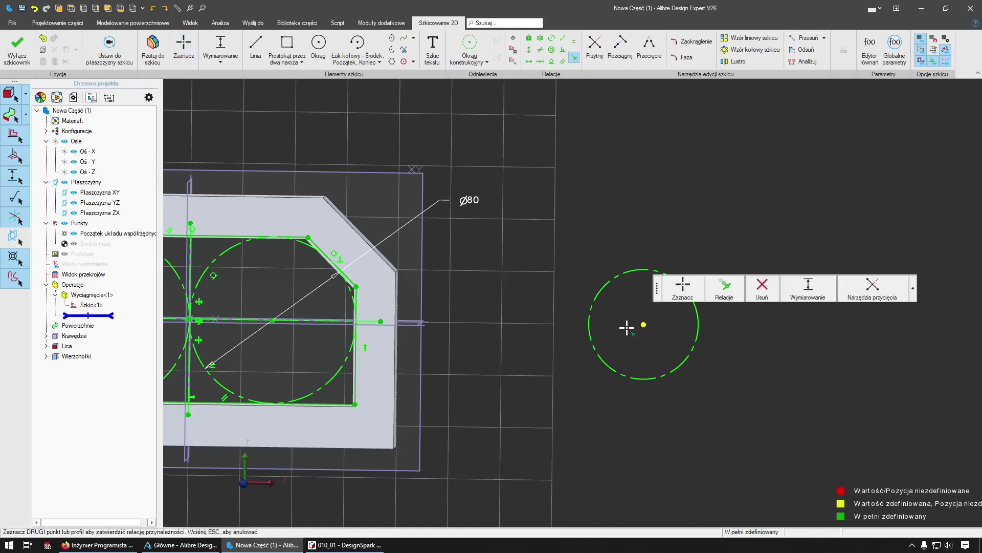
pyautogui.rightClick(317, 325)
pyautogui.click(361, 292)
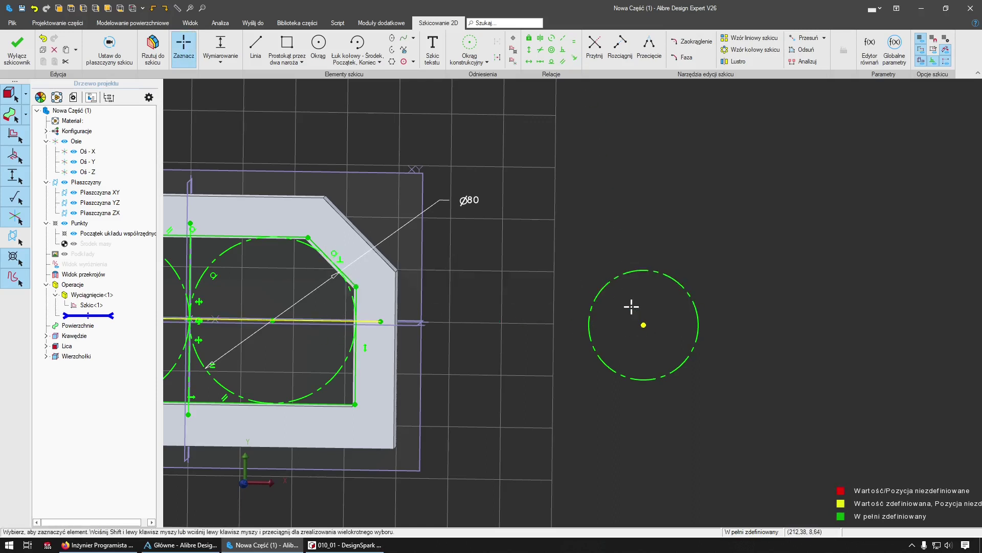
# Step: Fix the new circle's center point in place and stretch the circle slightly larger
pyautogui.click(528, 38)
pyautogui.click(643, 325)
pyautogui.press('Escape')
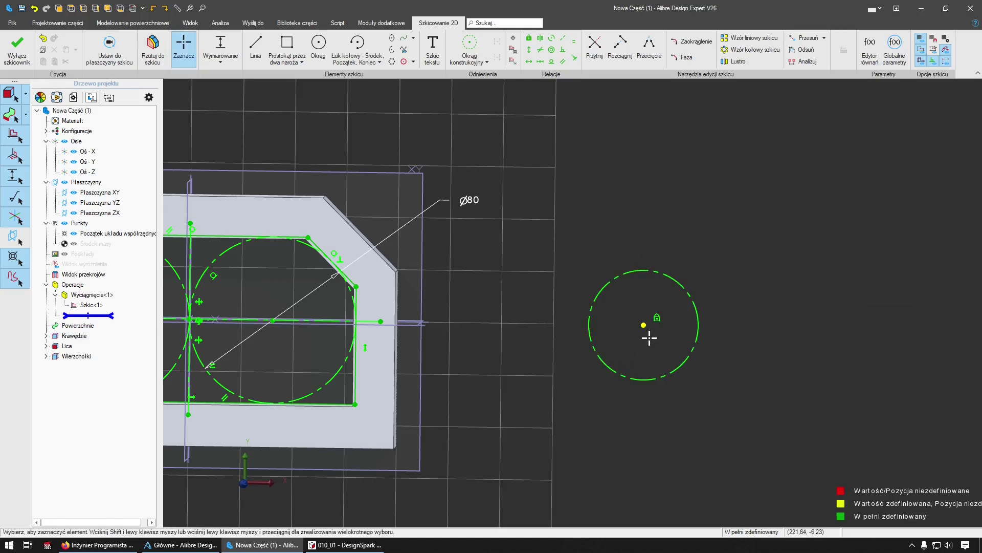
pyautogui.click(666, 282)
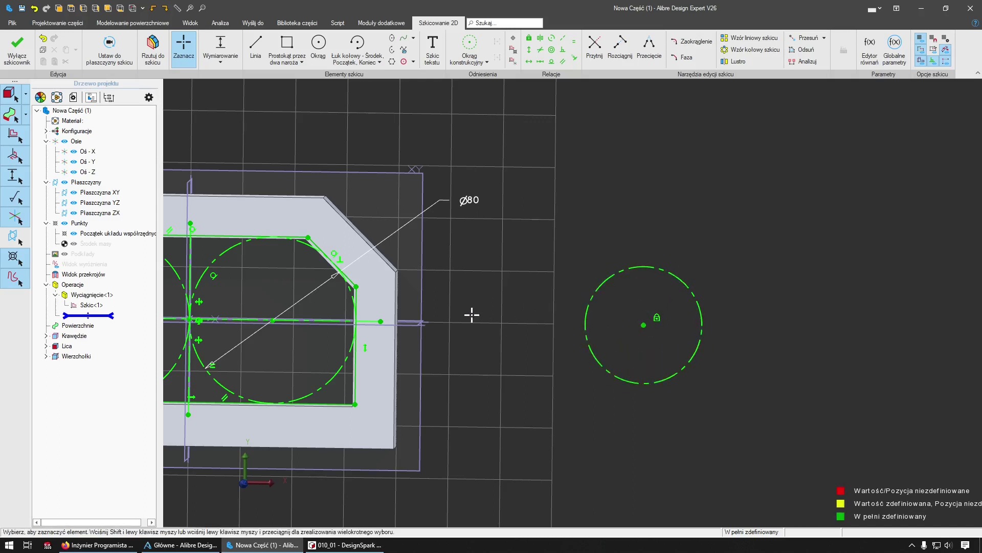
pyautogui.scroll(-2, 517, 340)
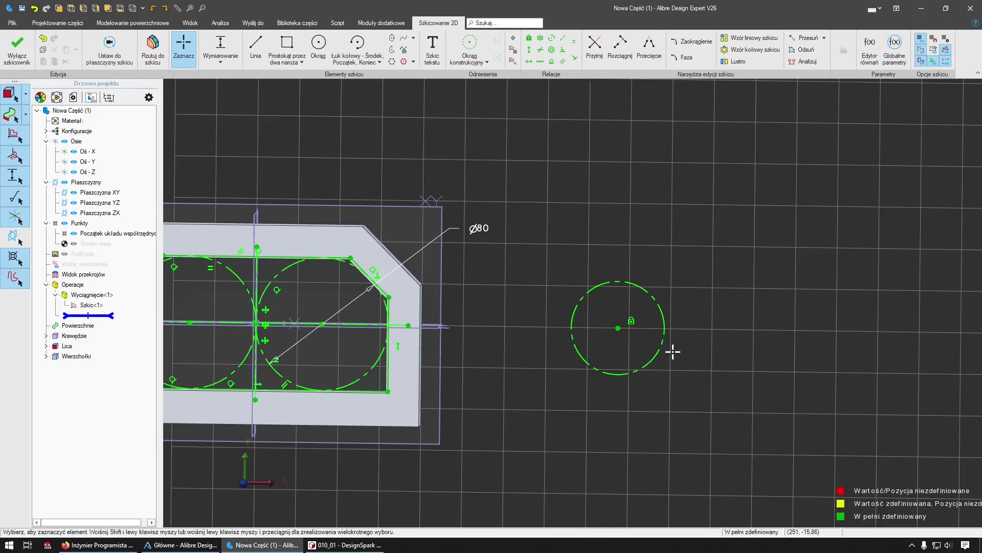
pyautogui.scroll(1, 674, 351)
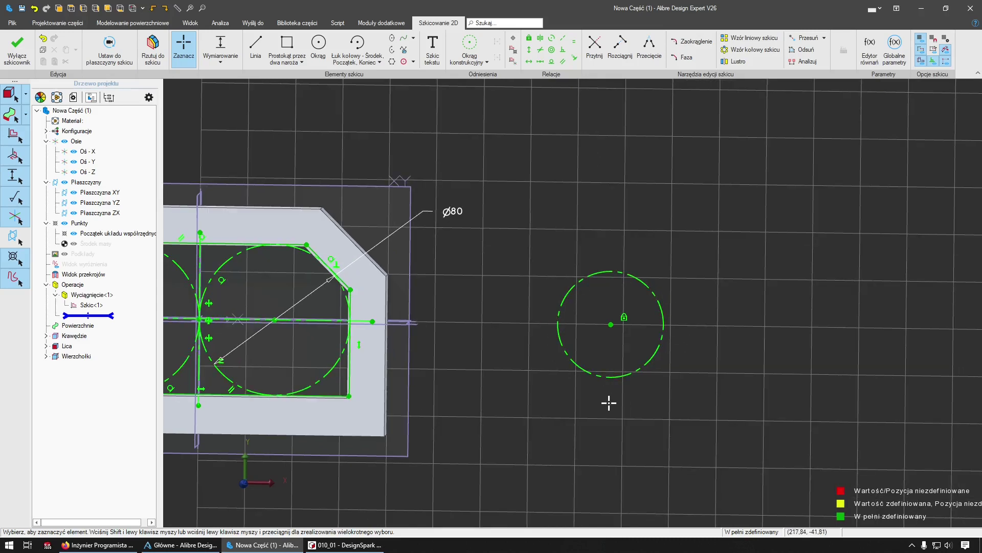
pyautogui.scroll(-1, 668, 415)
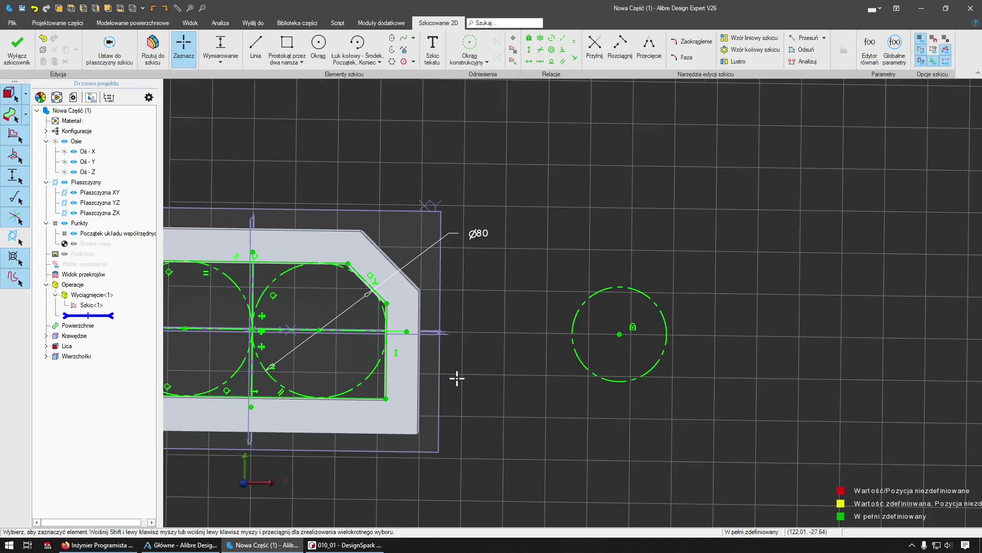
pyautogui.scroll(1, 456, 377)
pyautogui.scroll(-2, 422, 364)
pyautogui.scroll(2, 696, 337)
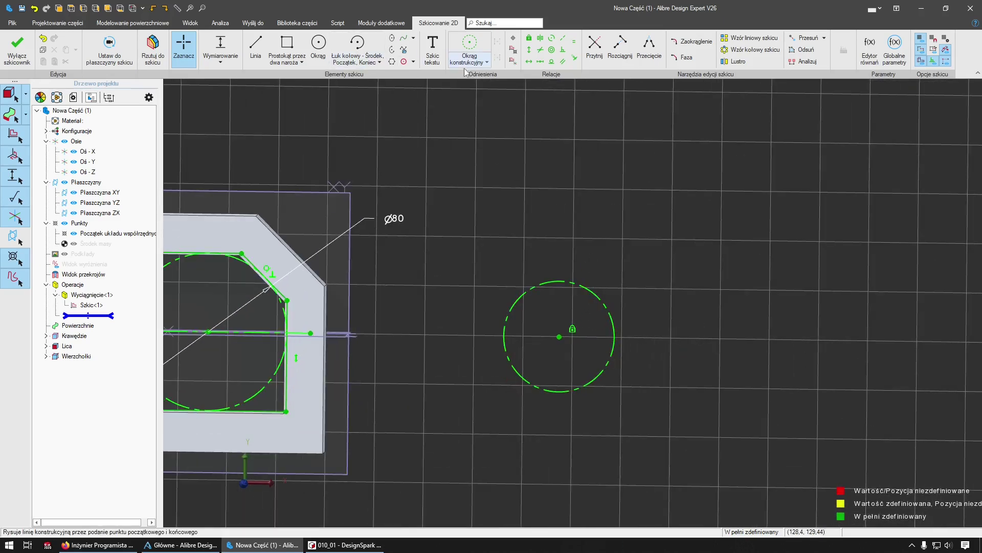
# Step: Dimension the new construction circle's diameter as 60 mm and place the dimension text clear of the circle
pyautogui.click(221, 47)
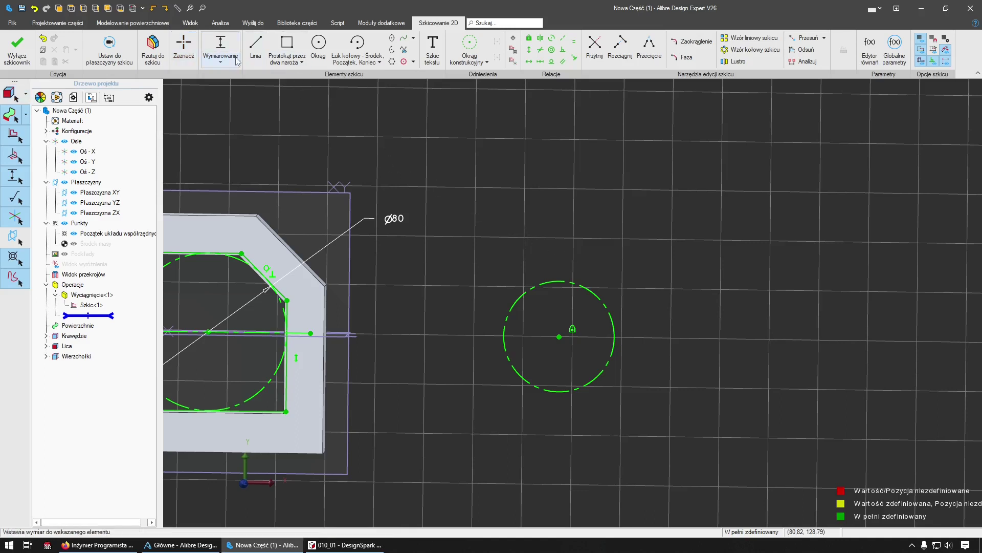
pyautogui.click(588, 288)
pyautogui.click(677, 273)
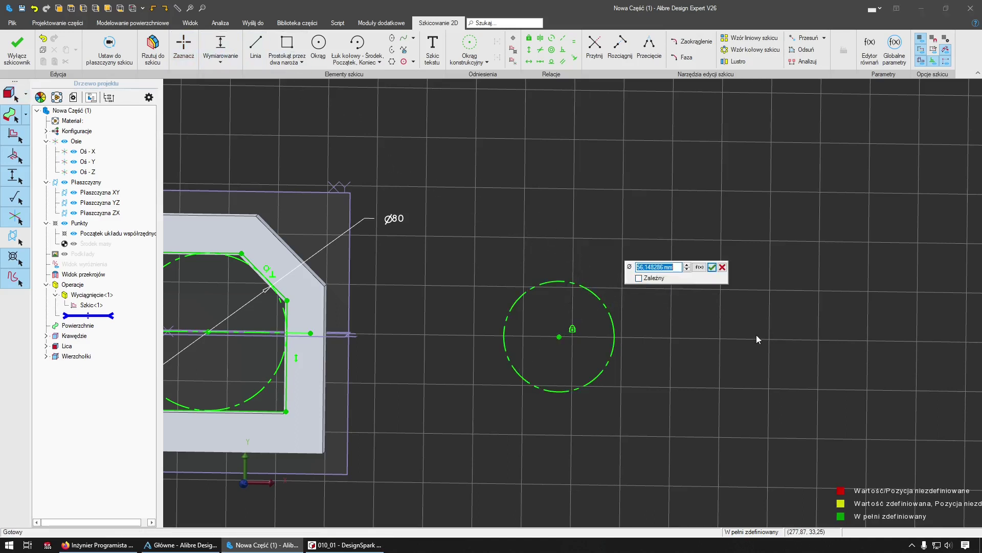
pyautogui.write('60')
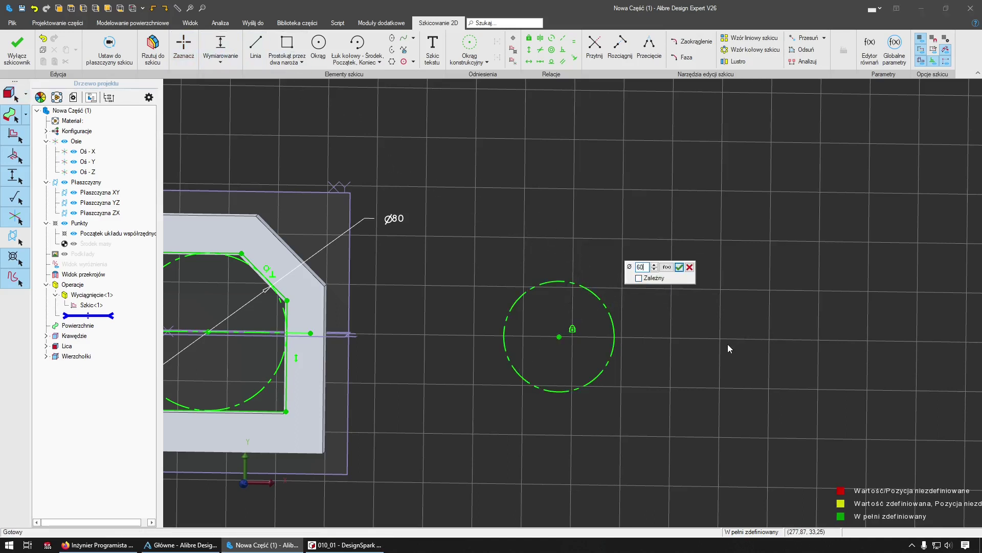
pyautogui.press('Return')
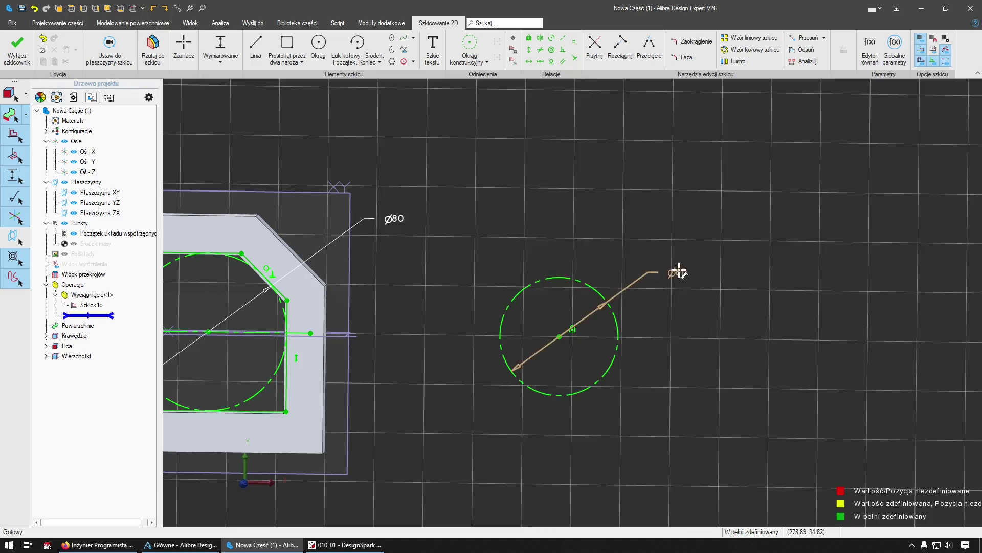
pyautogui.press('Escape')
pyautogui.moveTo(677, 276); pyautogui.dragTo(696, 279)
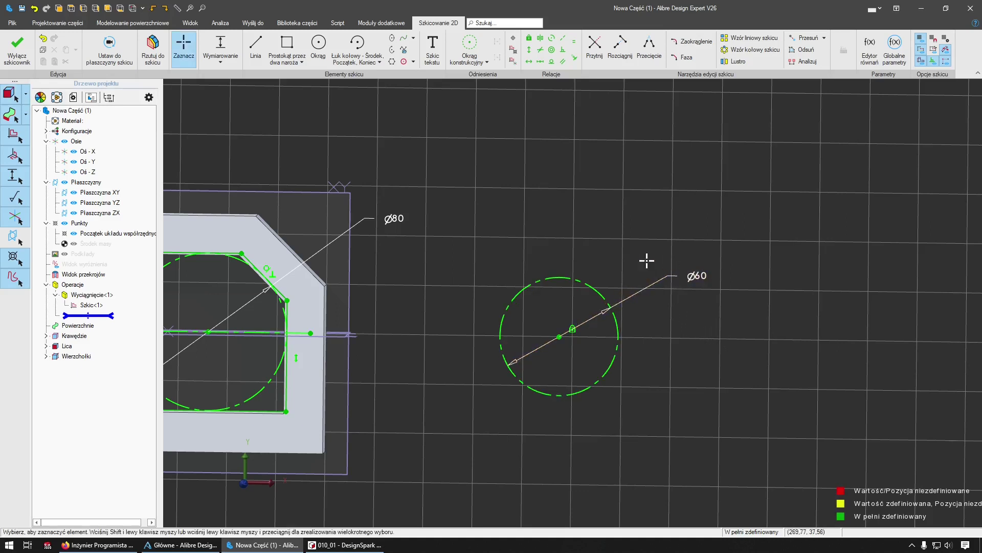
# Step: Sketch three connected lines as an open triangle around the 60 mm circle and pull its sides further outward
pyautogui.click(255, 46)
pyautogui.click(437, 346)
pyautogui.click(589, 216)
pyautogui.click(699, 399)
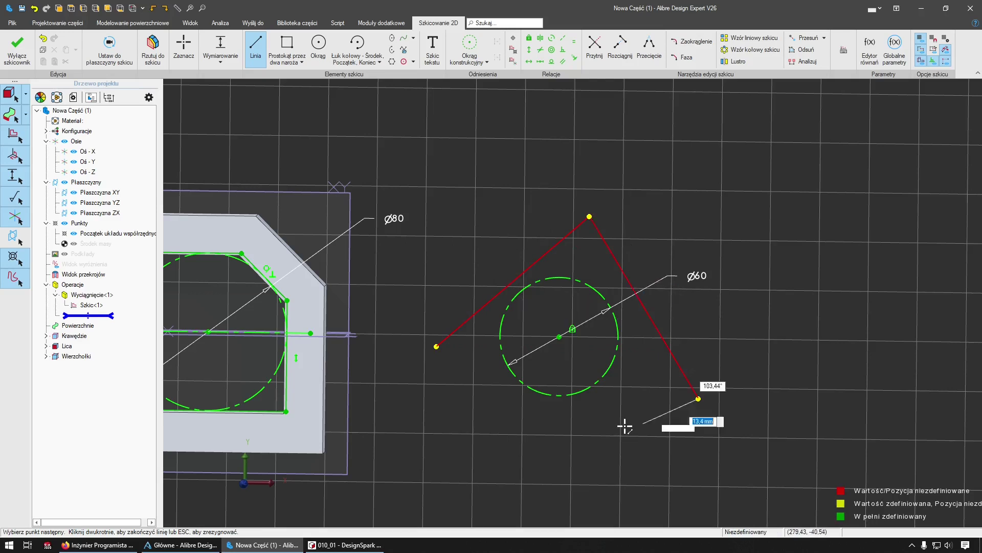
pyautogui.doubleClick(427, 408)
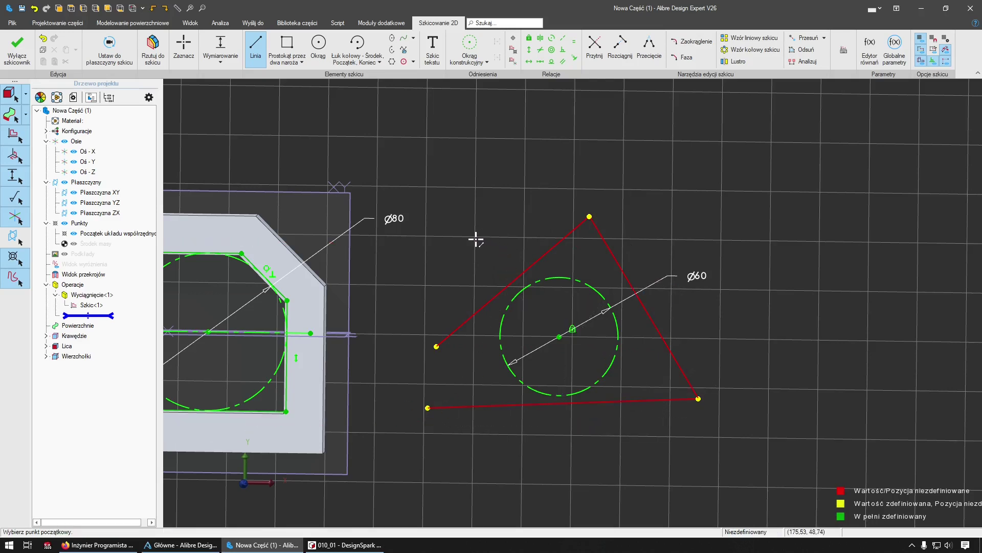
pyautogui.press('Escape')
pyautogui.moveTo(577, 226); pyautogui.dragTo(625, 221)
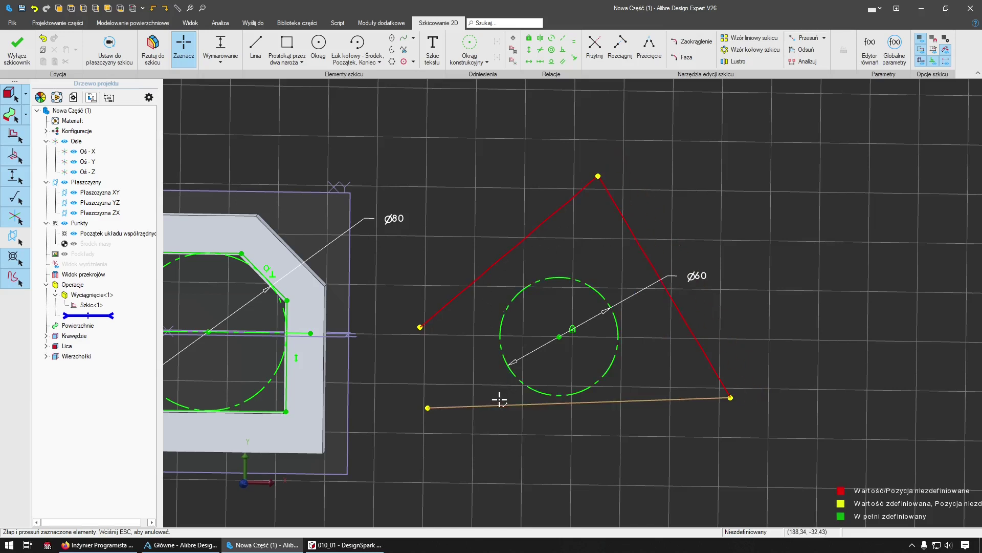
pyautogui.moveTo(500, 397); pyautogui.dragTo(499, 416)
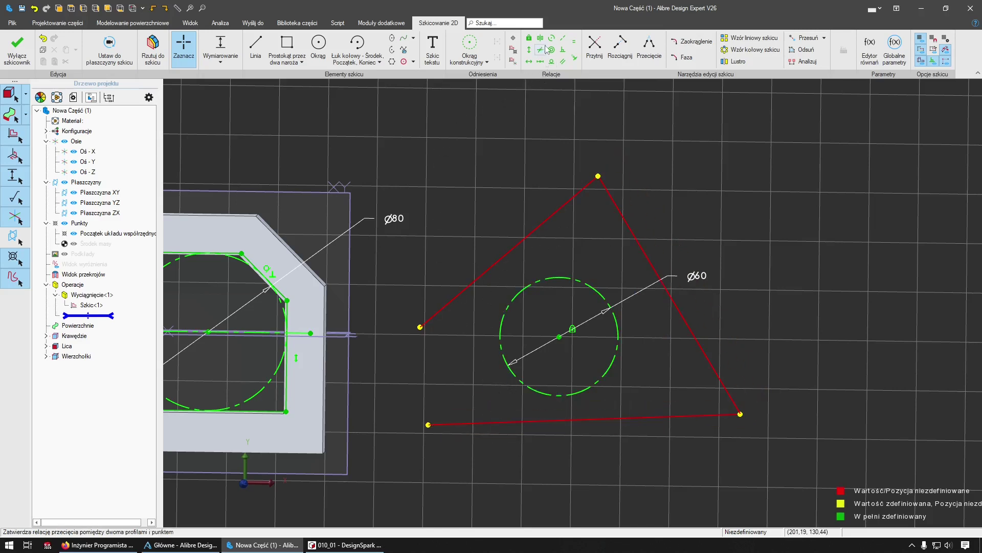
# Step: Join the triangle's two open endpoints with a coincident relation and pull the joined corner down and outward
pyautogui.click(574, 58)
pyautogui.click(421, 327)
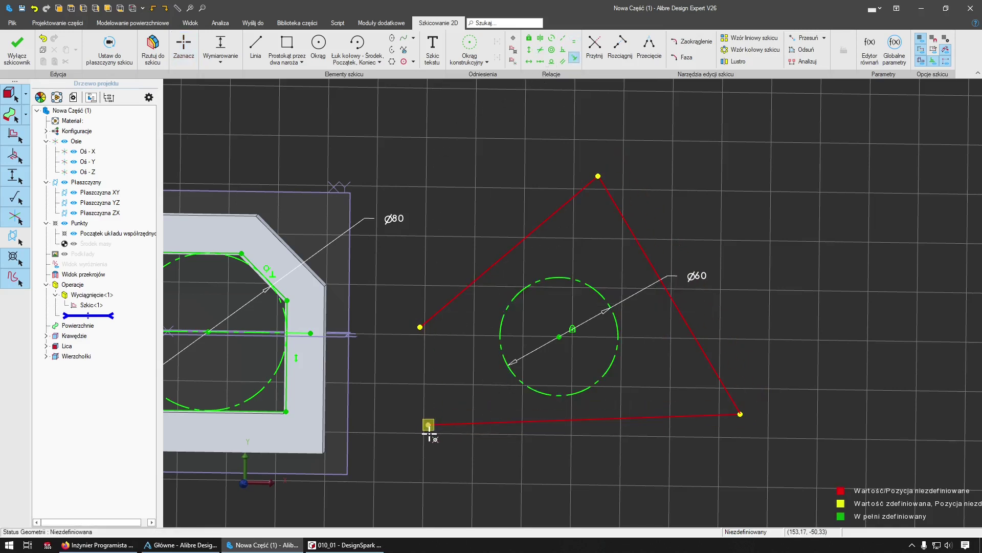
pyautogui.click(429, 425)
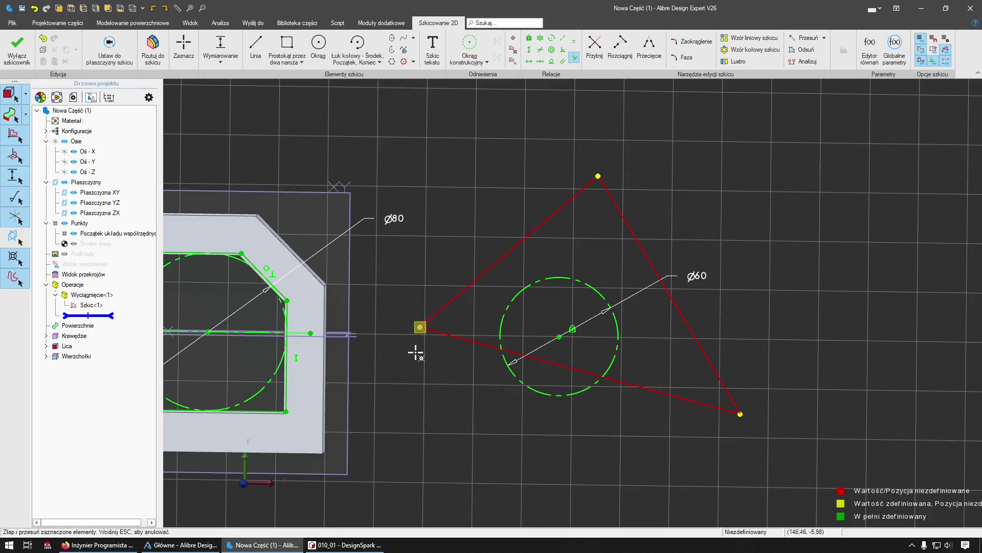
pyautogui.press('Escape')
pyautogui.moveTo(418, 328); pyautogui.dragTo(387, 401)
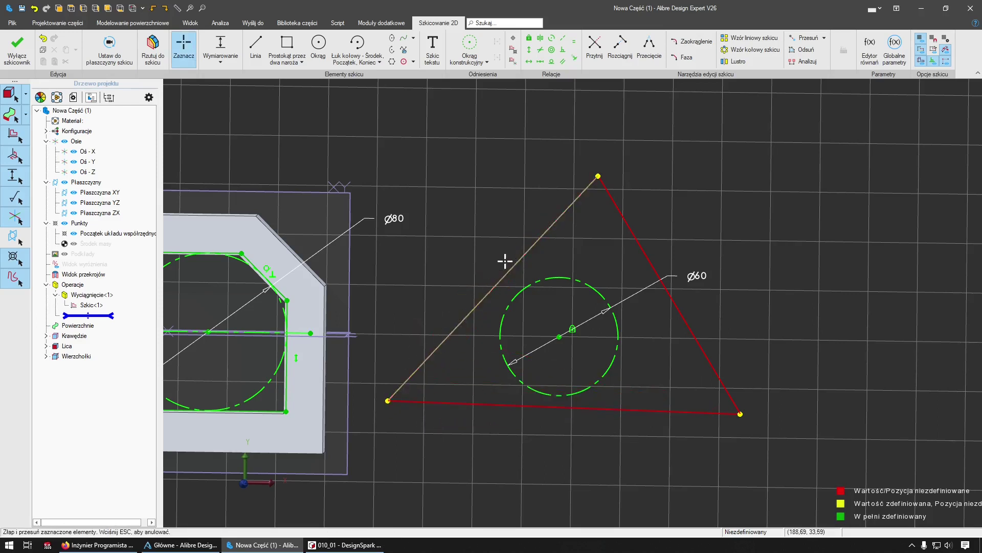
# Step: Make the triangle's base parallel to the frame's horizontal reference line
pyautogui.click(564, 62)
pyautogui.click(253, 332)
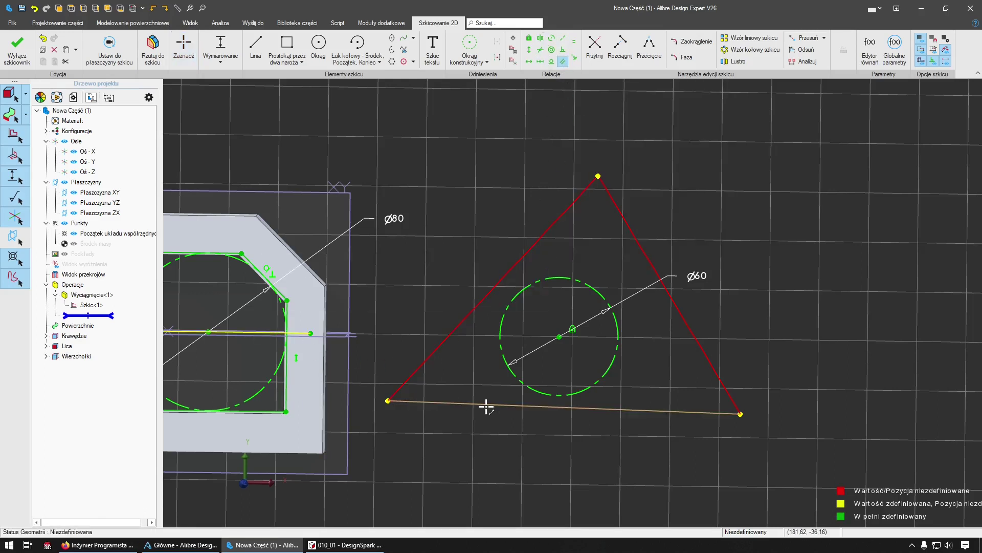
pyautogui.click(486, 405)
pyautogui.press('Escape')
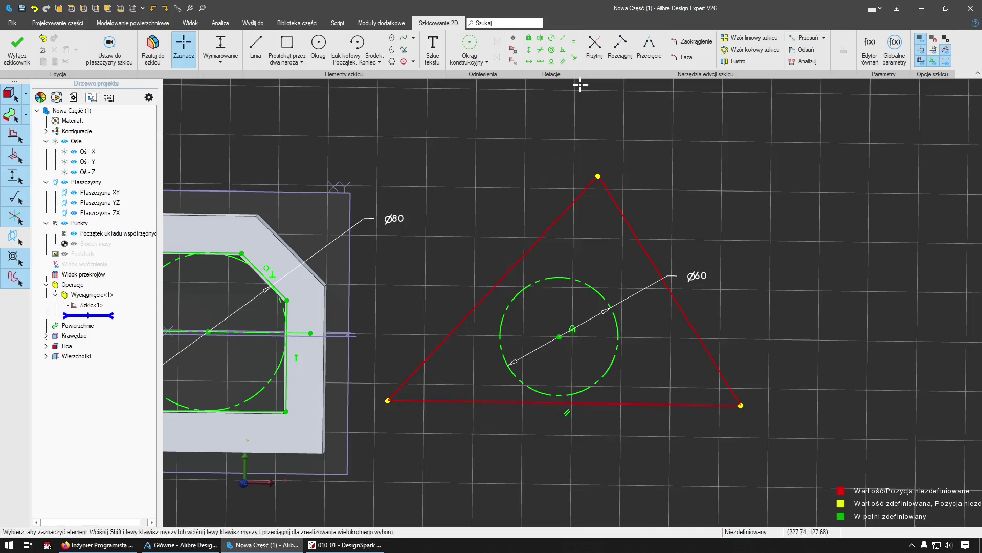
# Step: Apply an equal relation between the triangle's left and right sides
pyautogui.click(565, 210)
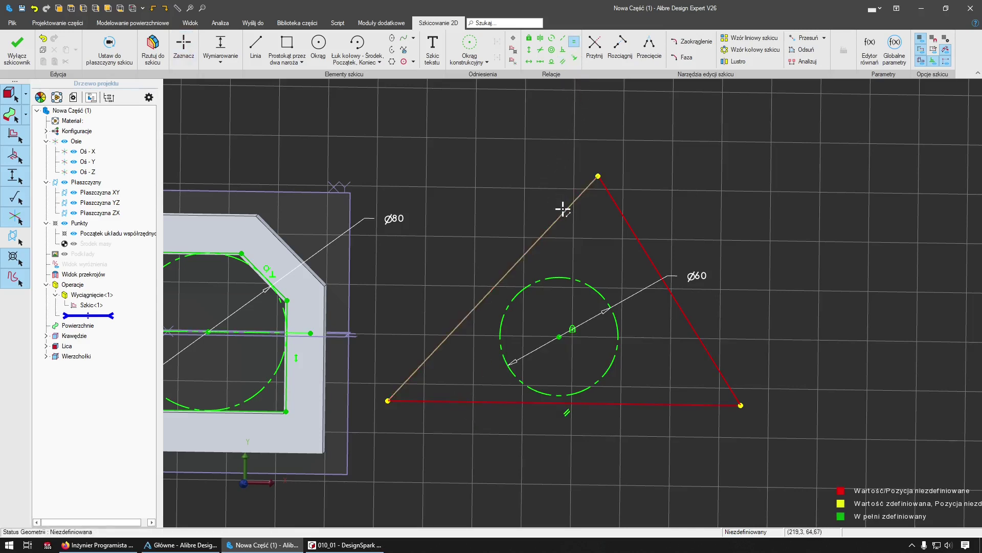
pyautogui.click(616, 209)
pyautogui.press('Escape')
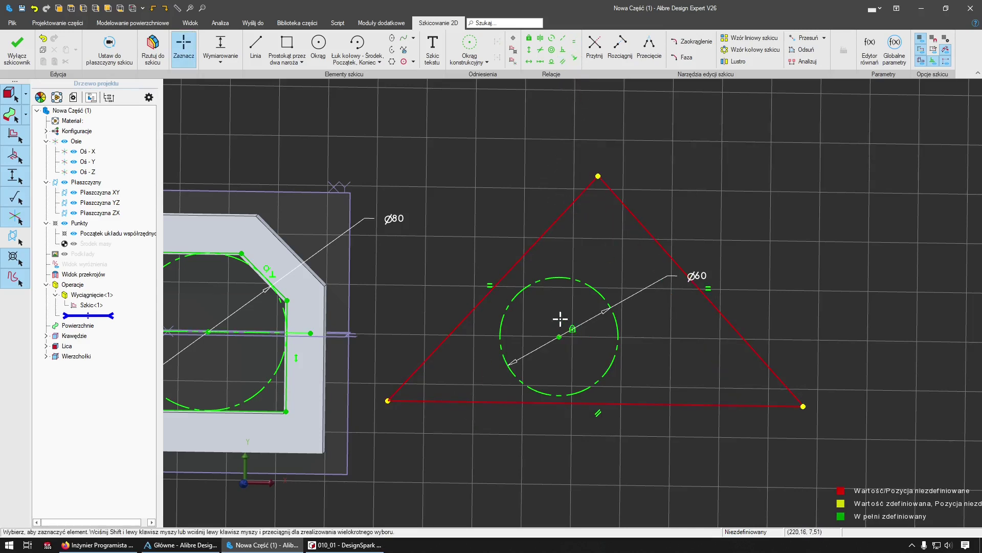
# Step: Make all three sides of the triangle tangent to the 60 mm construction circle
pyautogui.click(552, 66)
pyautogui.click(552, 227)
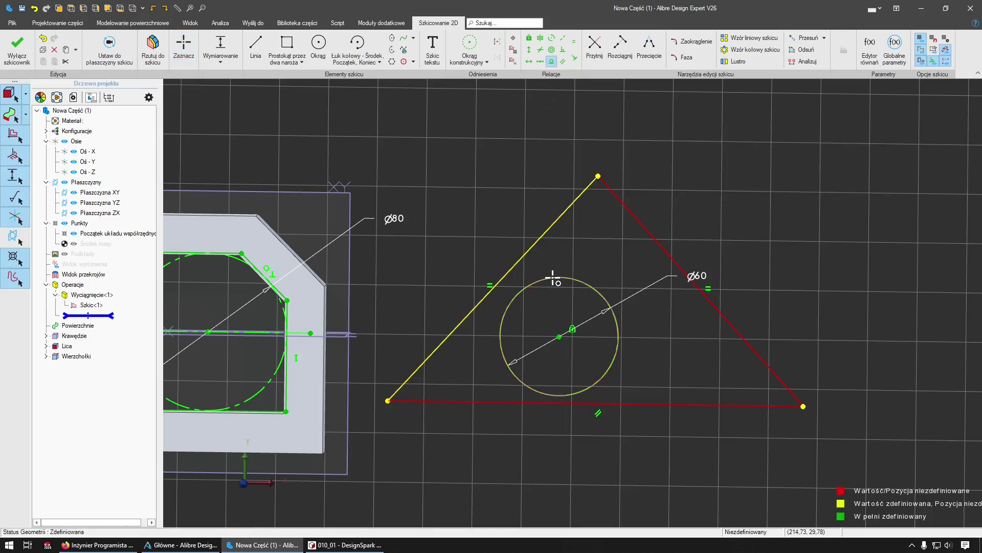
pyautogui.click(575, 280)
pyautogui.click(653, 271)
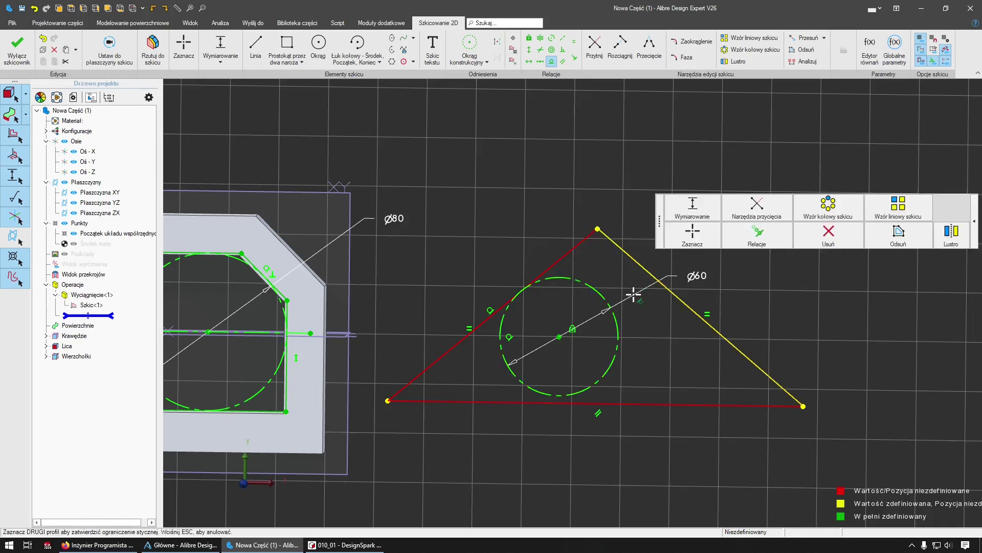
pyautogui.click(613, 372)
pyautogui.click(566, 433)
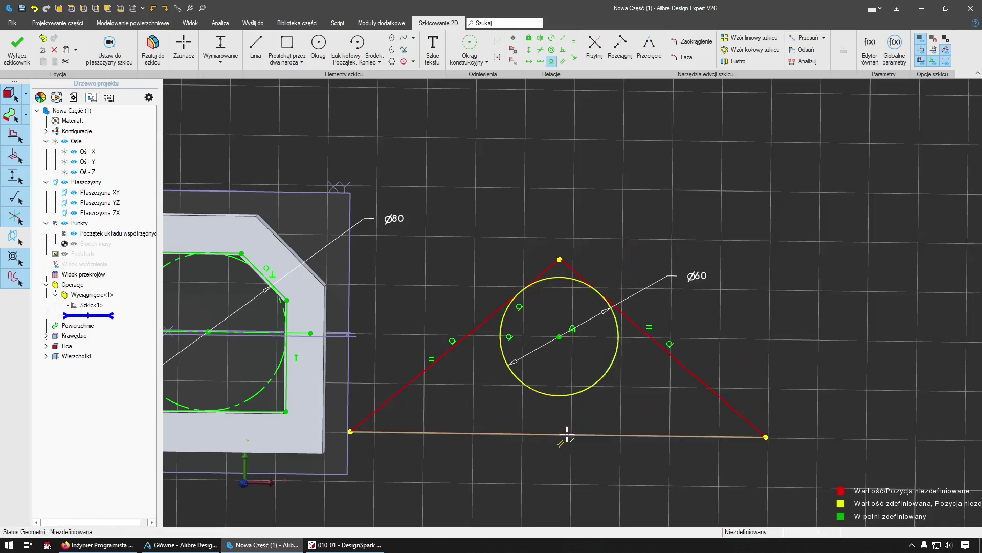
pyautogui.click(561, 395)
pyautogui.press('Escape')
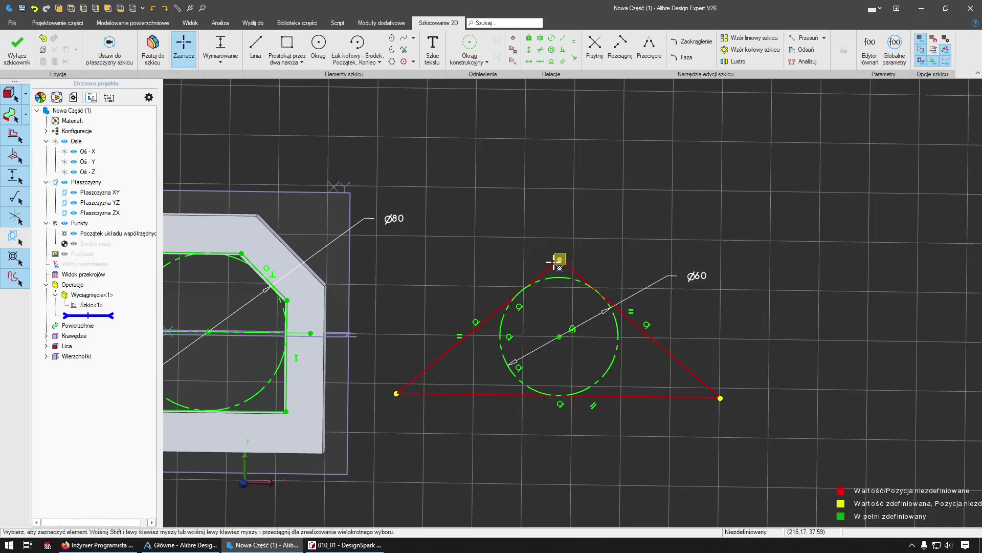
# Step: Pull the triangle's apex upward and make its left side and base equal in length
pyautogui.moveTo(559, 259); pyautogui.dragTo(547, 242)
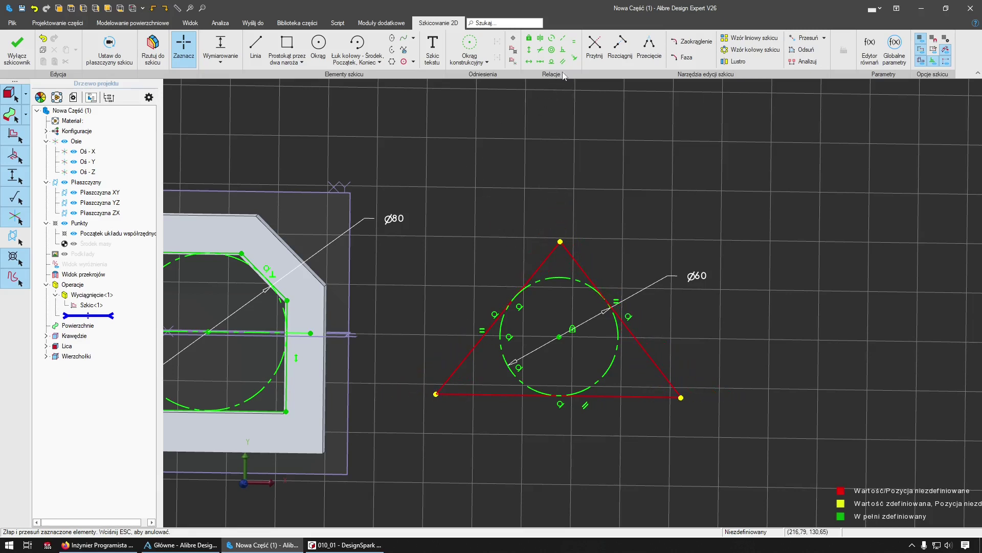
pyautogui.click(574, 41)
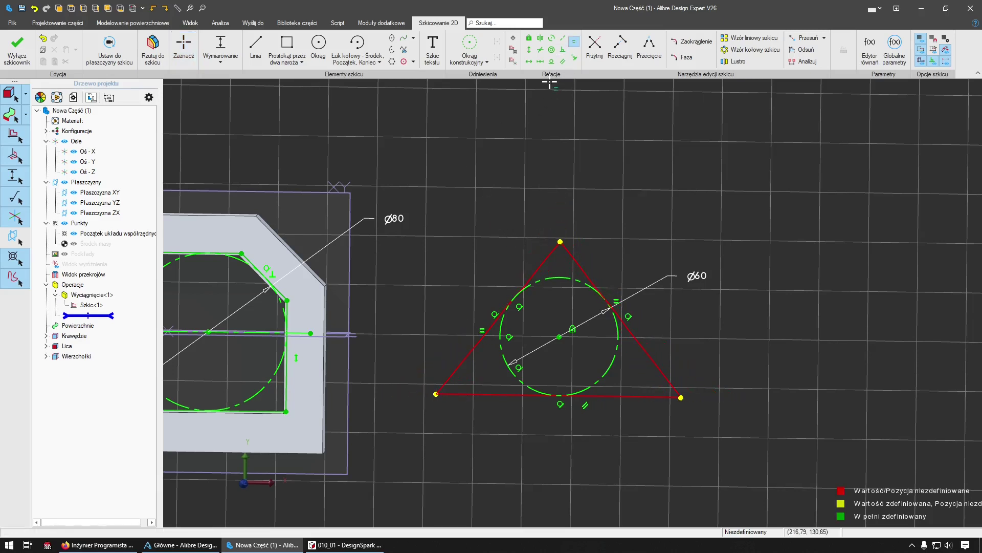
pyautogui.click(461, 368)
pyautogui.click(471, 394)
pyautogui.press('Escape')
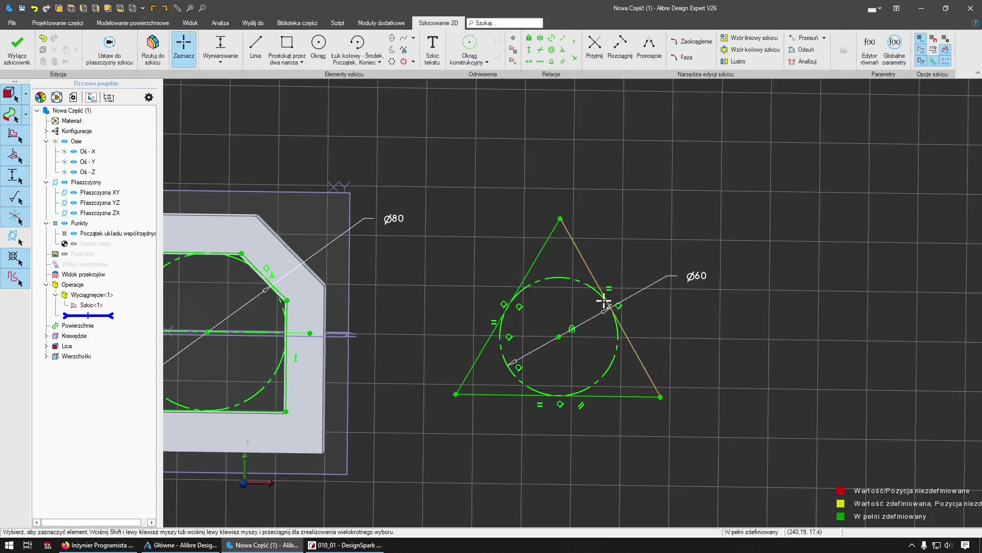
# Step: Exit the sketch to build the triangular frame beside the existing one in the same extrusion
pyautogui.moveTo(616, 272)
pyautogui.mouseDown(button='middle')
pyautogui.moveTo(592, 278)
pyautogui.moveTo(573, 327)
pyautogui.moveTo(585, 290)
pyautogui.moveTo(677, 304)
pyautogui.mouseUp(button='middle')
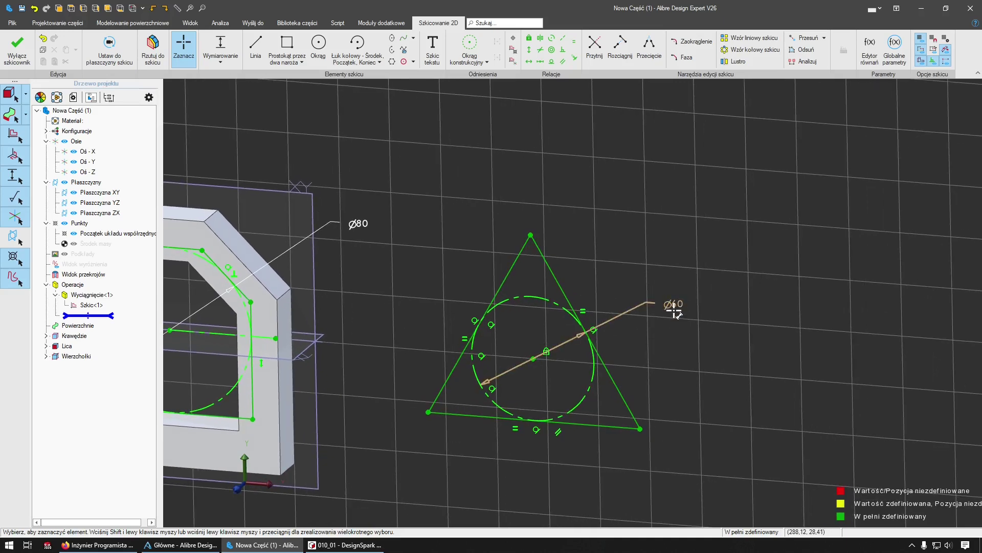
pyautogui.scroll(-2, 537, 299)
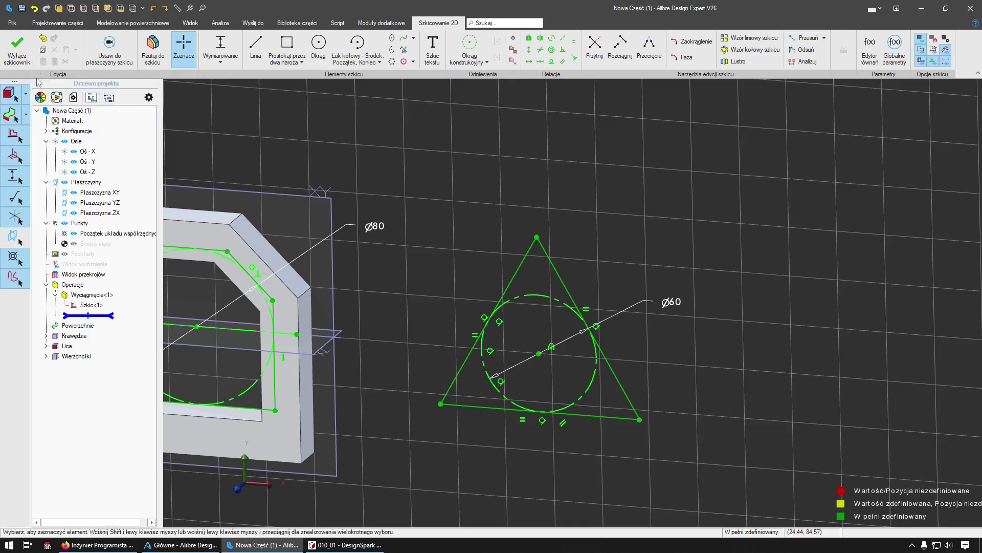
pyautogui.click(21, 52)
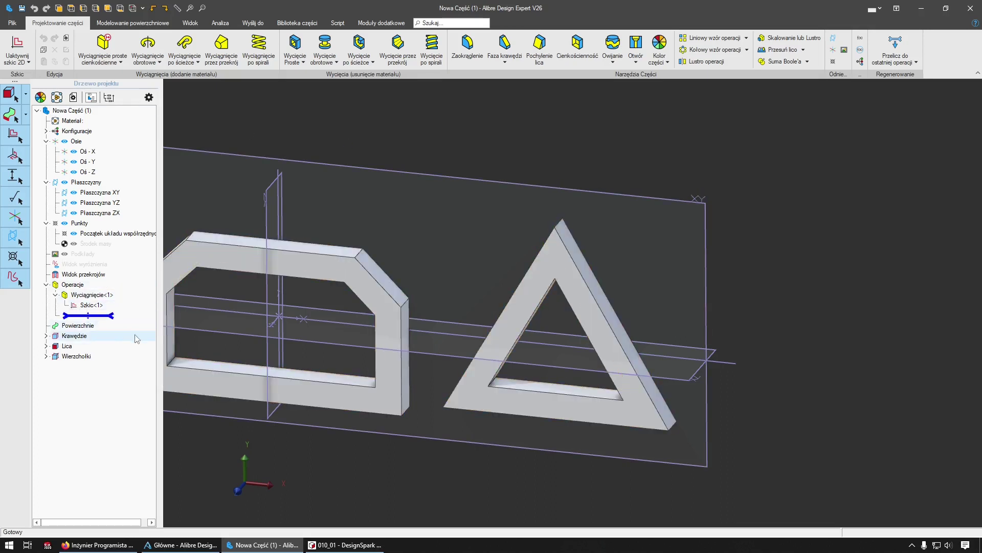
# Step: Switch to Firefox and look through the Inżynier Programista YouTube channel's playlists, including the DesignSpark Mechanical section
pyautogui.click(345, 545)
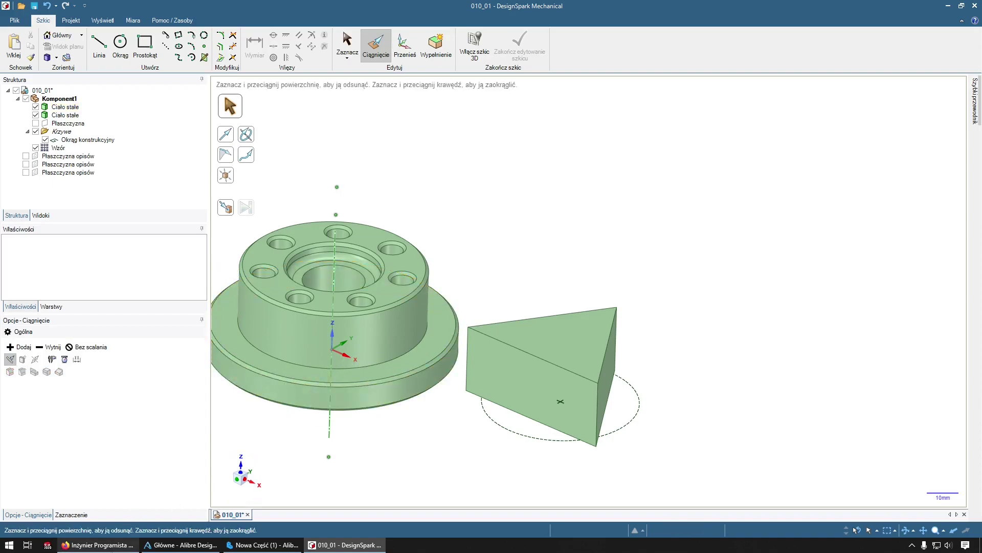
pyautogui.click(97, 544)
pyautogui.scroll(-3, 306, 286)
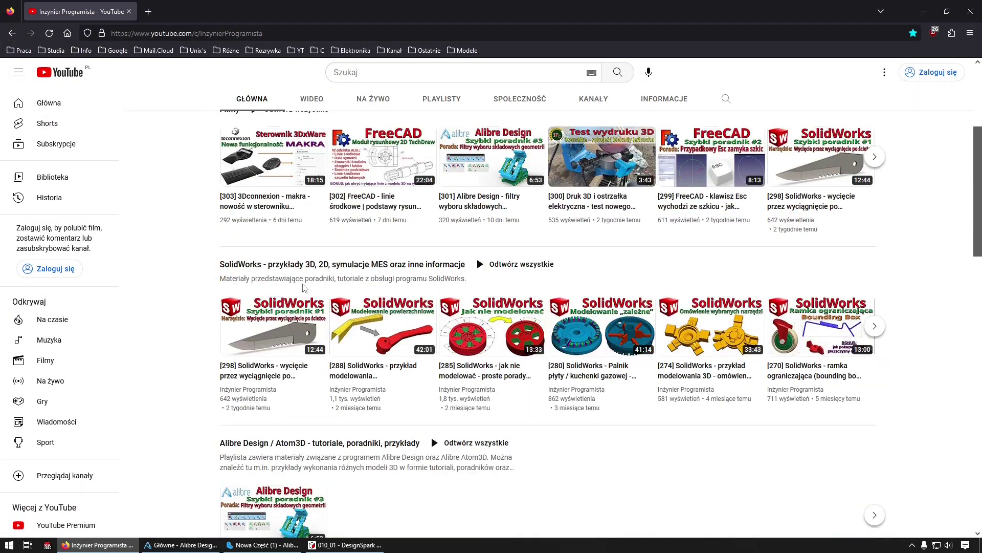
pyautogui.scroll(-9, 307, 287)
pyautogui.scroll(-9, 306, 288)
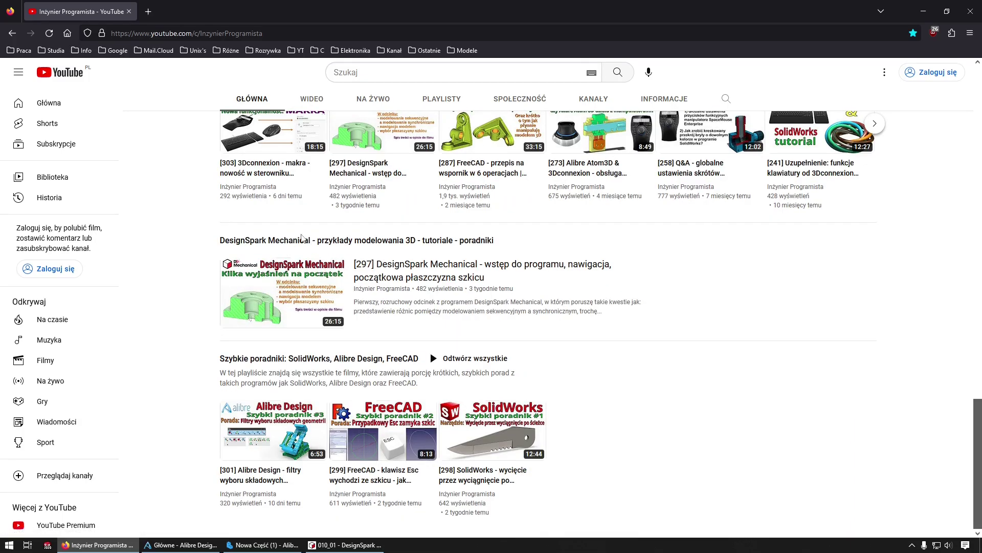
pyautogui.scroll(18, 305, 185)
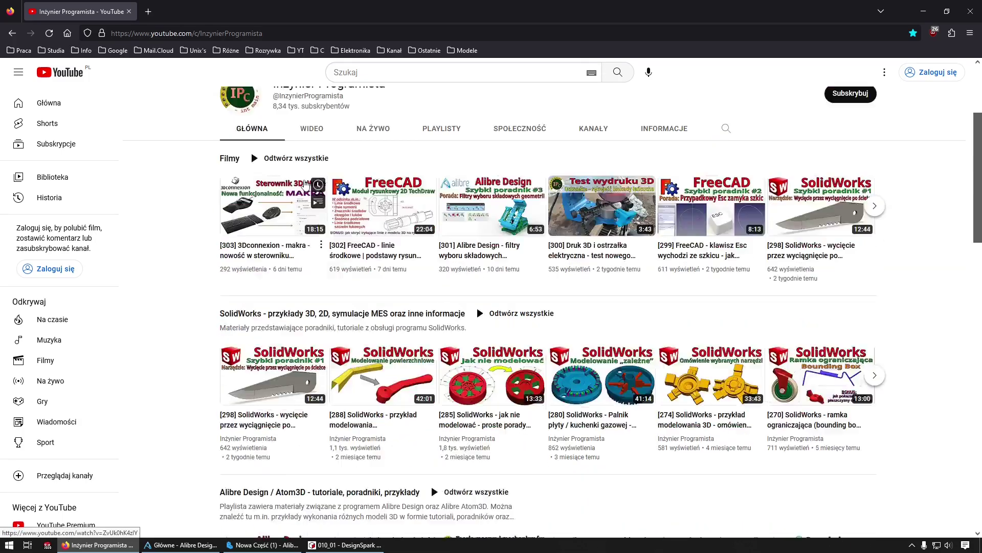
pyautogui.scroll(-18, 306, 184)
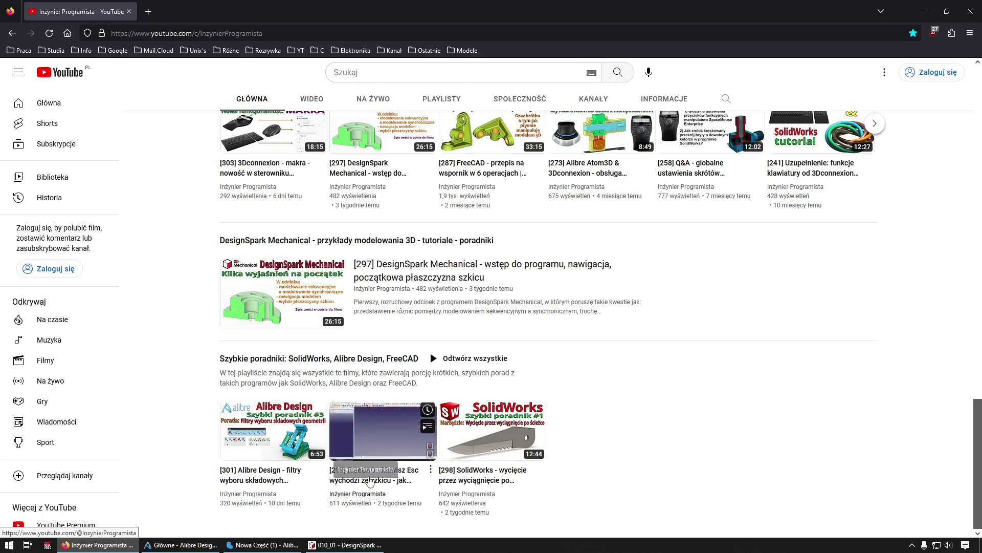
# Step: Switch to DesignSpark Mechanical and examine the triangular prism's faces and its construction circle, leaving nothing selected
pyautogui.click(338, 545)
pyautogui.click(513, 343)
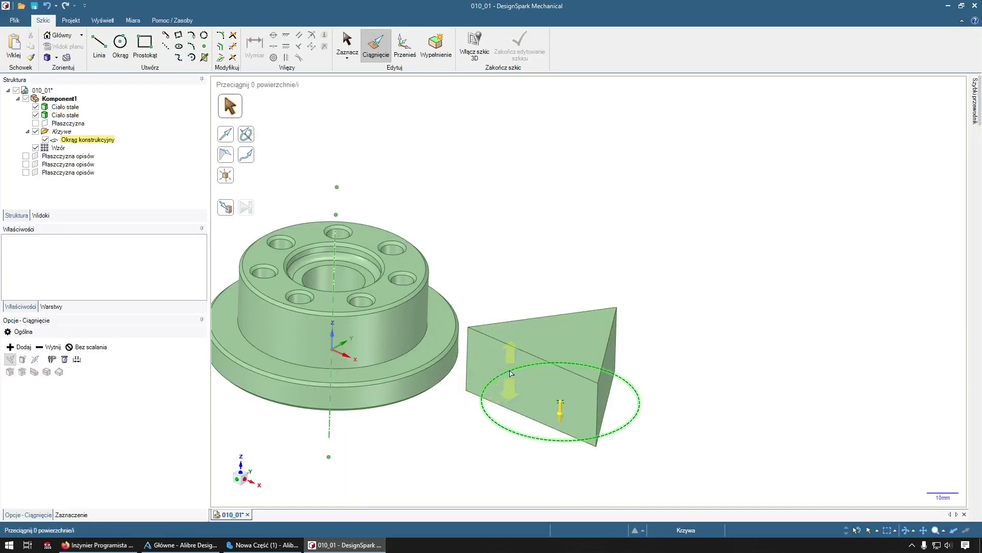
pyautogui.click(454, 369)
pyautogui.click(577, 370)
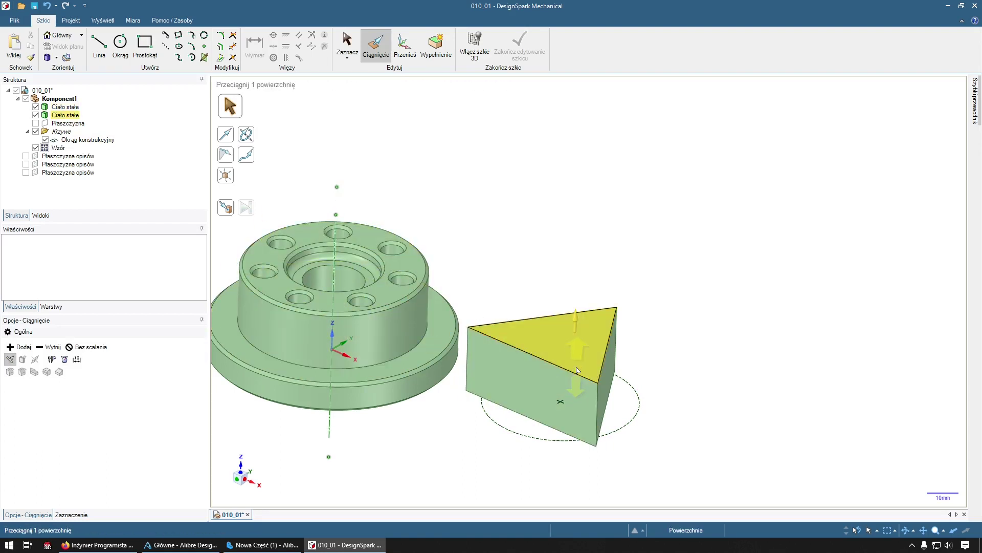
pyautogui.click(575, 377)
pyautogui.click(456, 469)
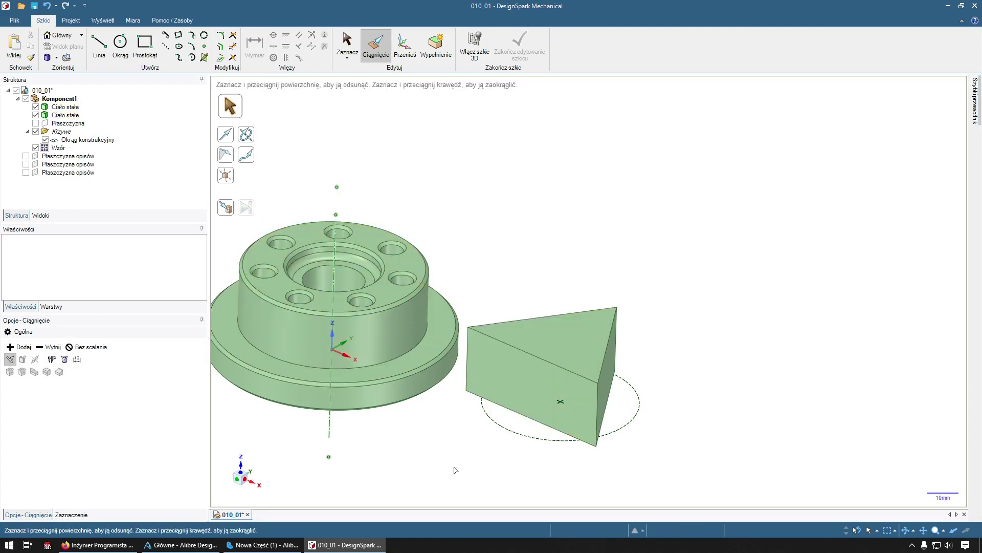